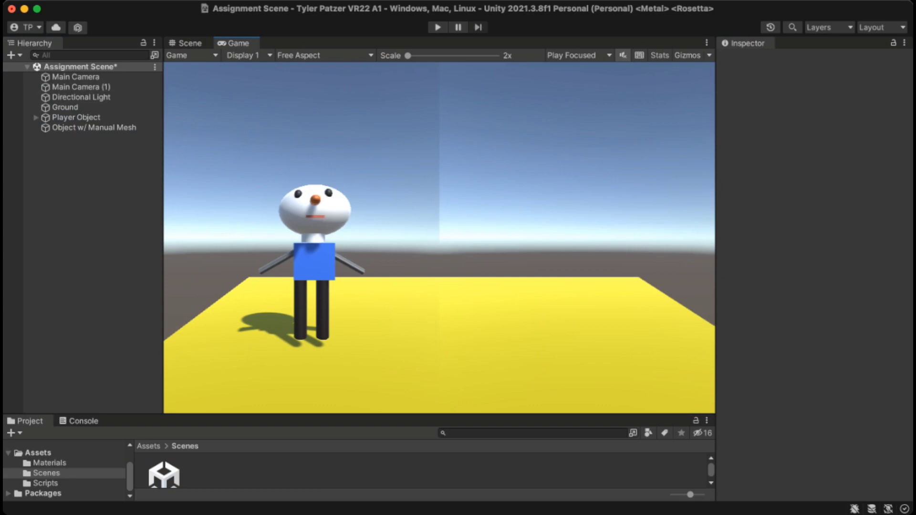
Start play mode and turn the Scene view toward the spinning blue cube
key(super+p)
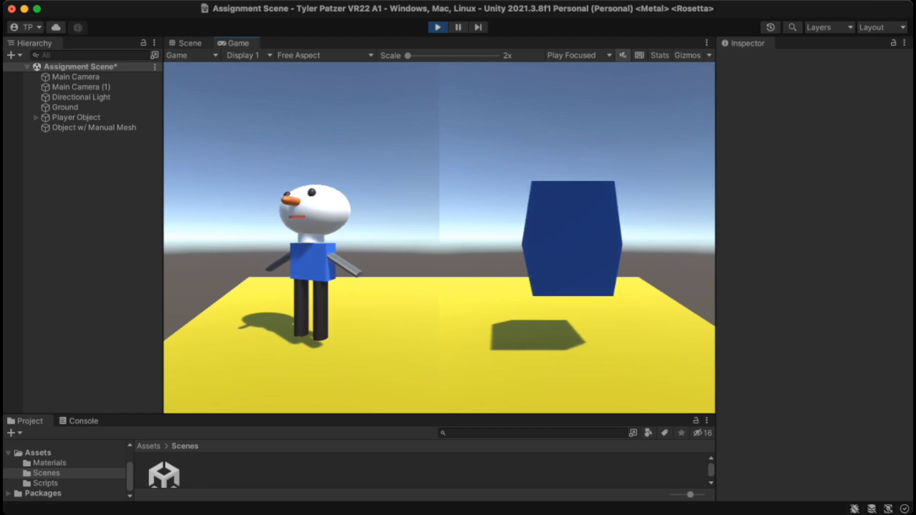
click(186, 44)
right_drag(439, 239, 411, 256)
Review Object w/ Manual Mesh's Manual Mesh Renderer and Mesh Rotate components, then stop play mode
key(w)
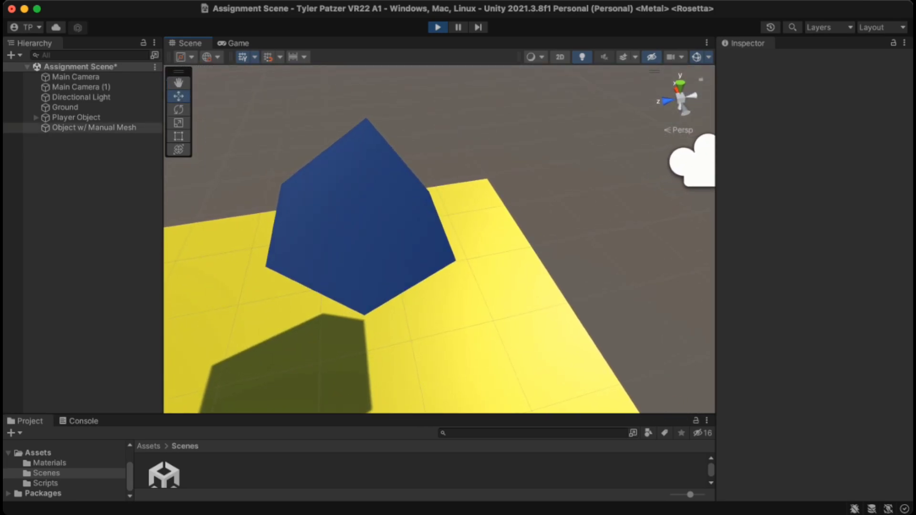
click(365, 219)
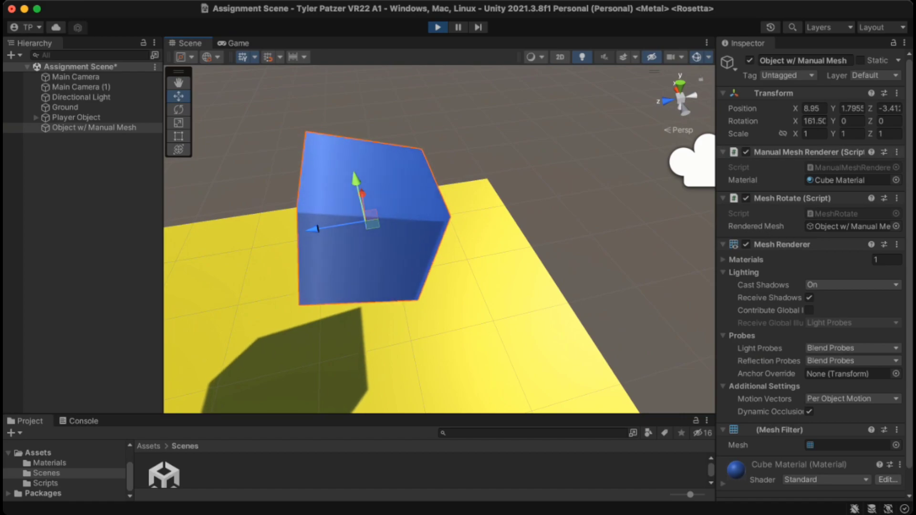
scroll(812, 282, down, 3)
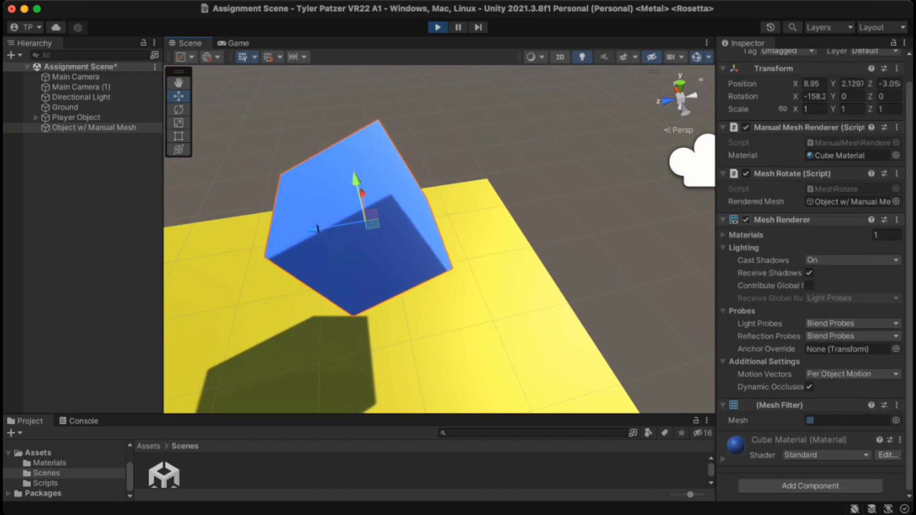
scroll(811, 282, up, 2)
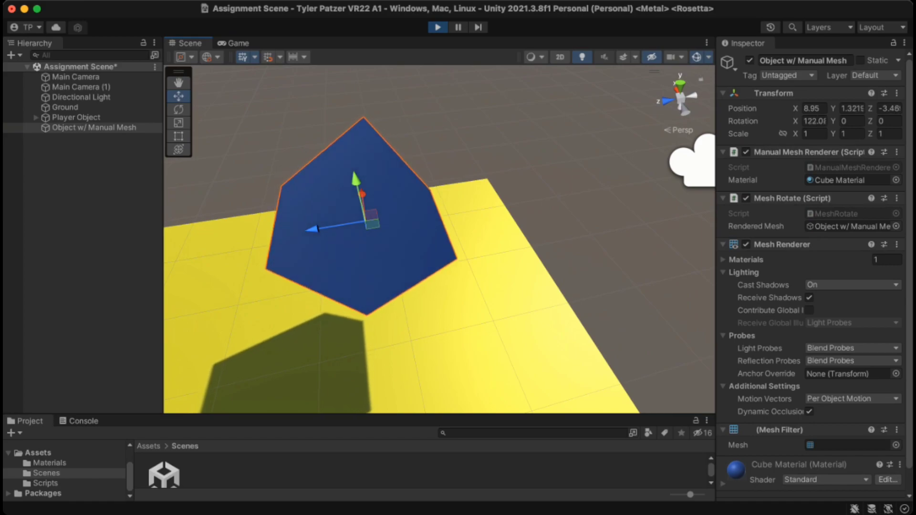
click(438, 27)
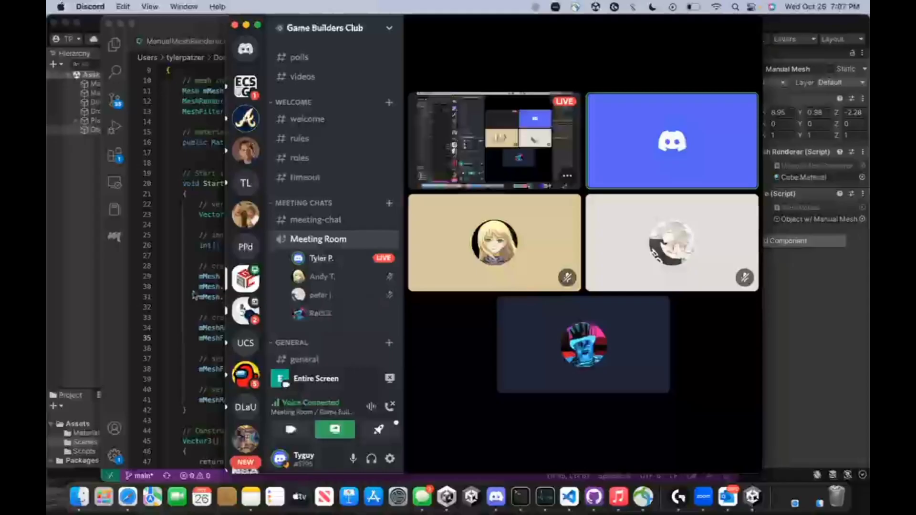
Bring ManualMeshRenderer.cs in Visual Studio Code in front of the Discord call
scroll(184, 276, up, 1)
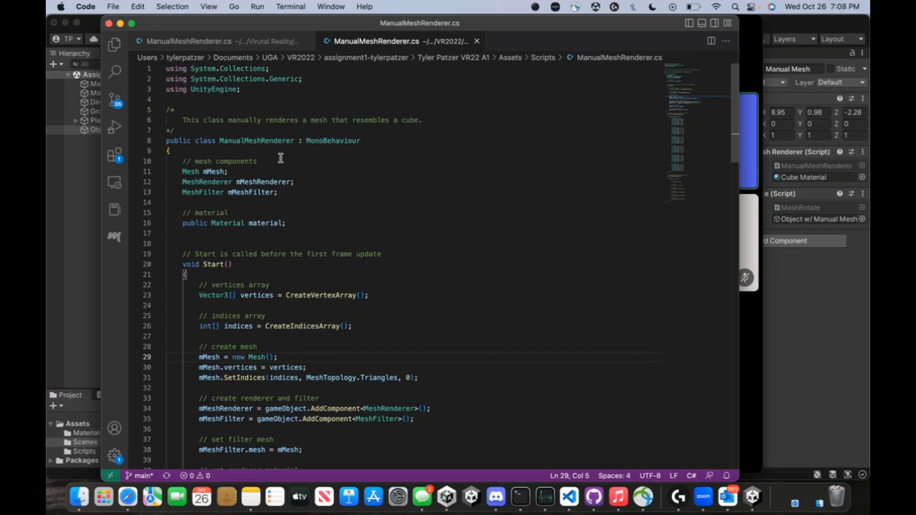
Read through the Start method building the mesh, MeshRenderer, MeshFilter and material
scroll(306, 180, down, 4)
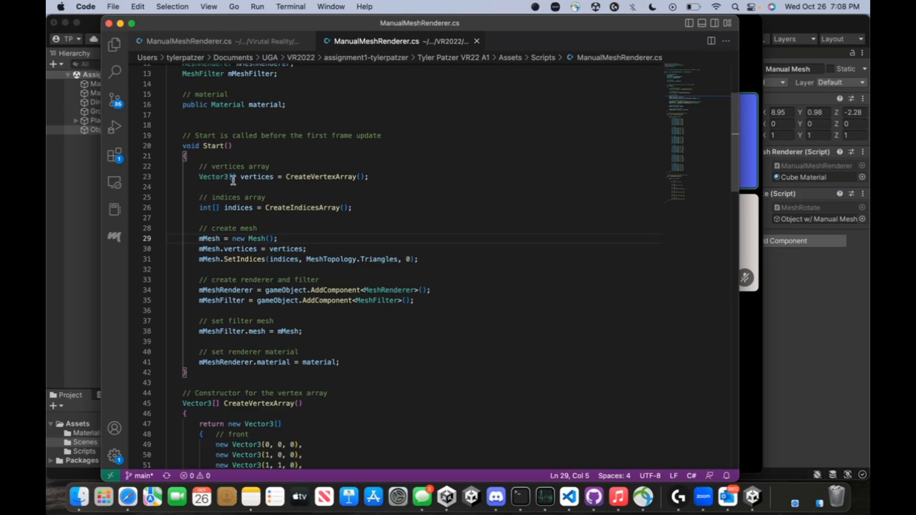
scroll(284, 178, down, 1)
scroll(460, 184, down, 10)
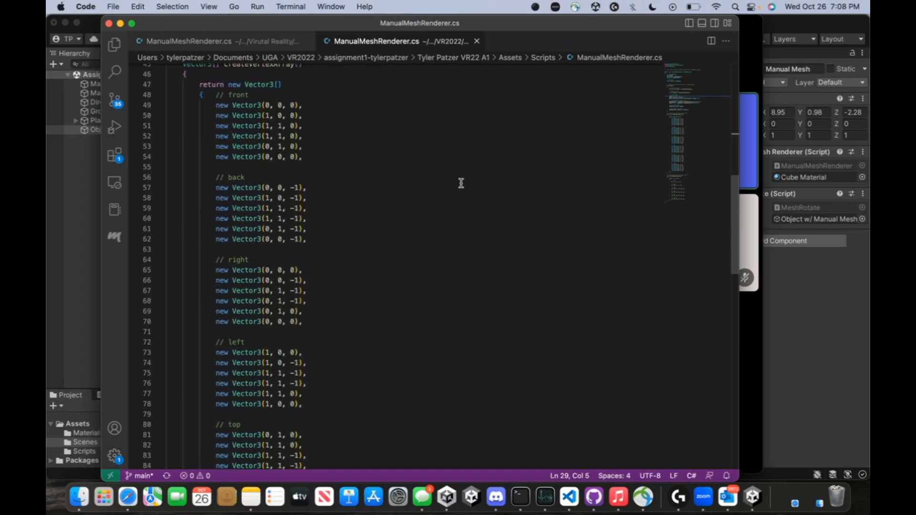
scroll(292, 222, up, 9)
scroll(289, 223, up, 4)
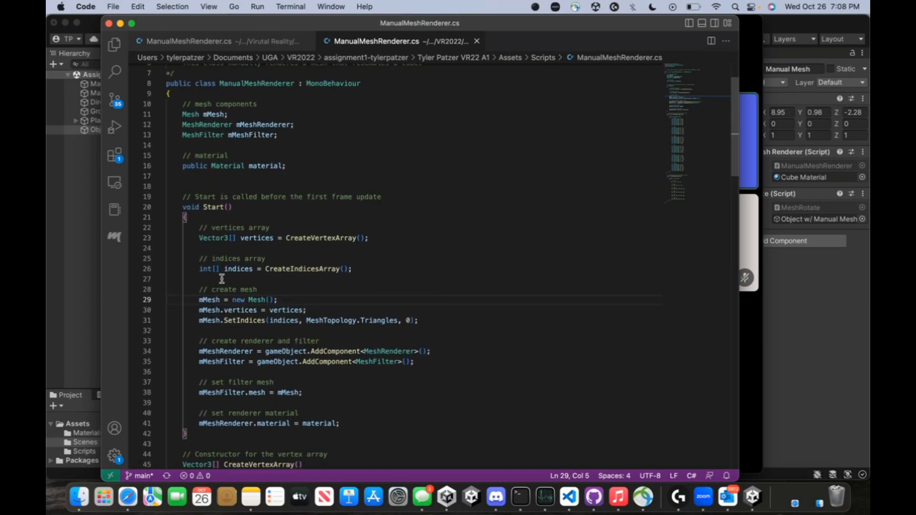
scroll(334, 273, down, 2)
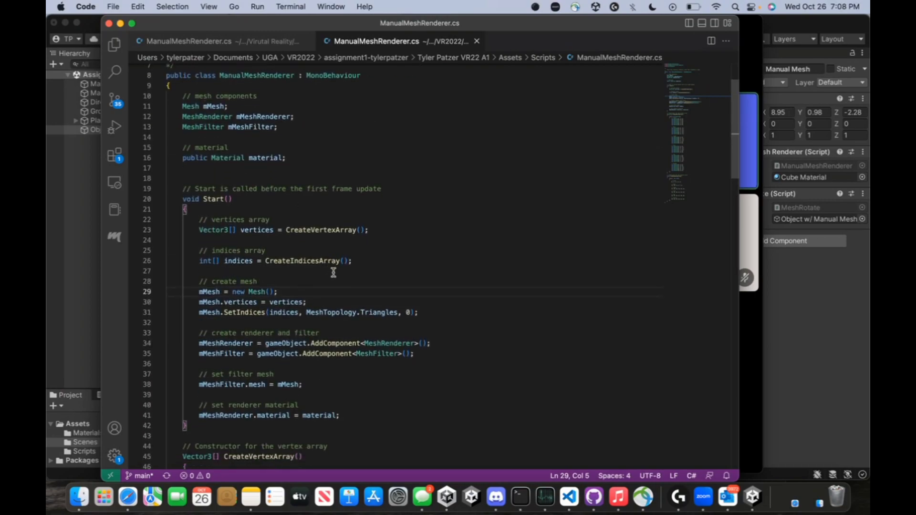
scroll(342, 260, up, 2)
scroll(328, 272, down, 4)
scroll(329, 273, down, 4)
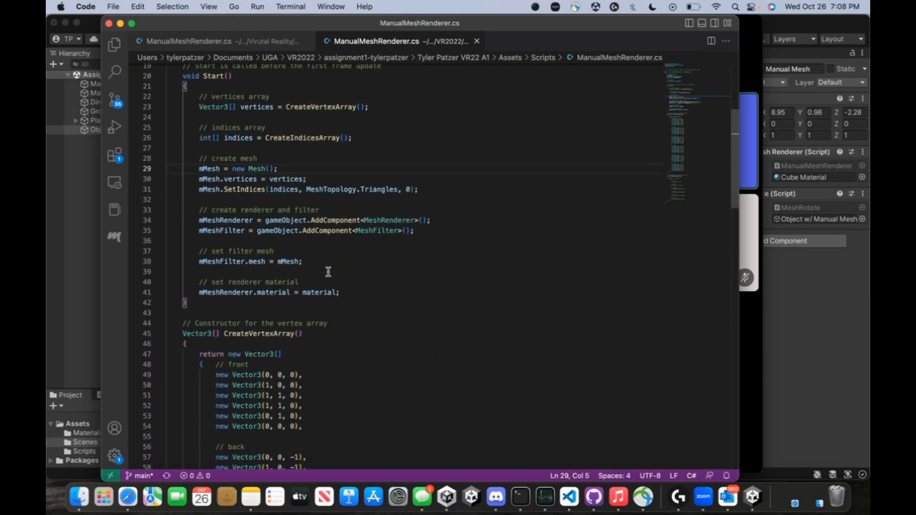
scroll(328, 272, down, 15)
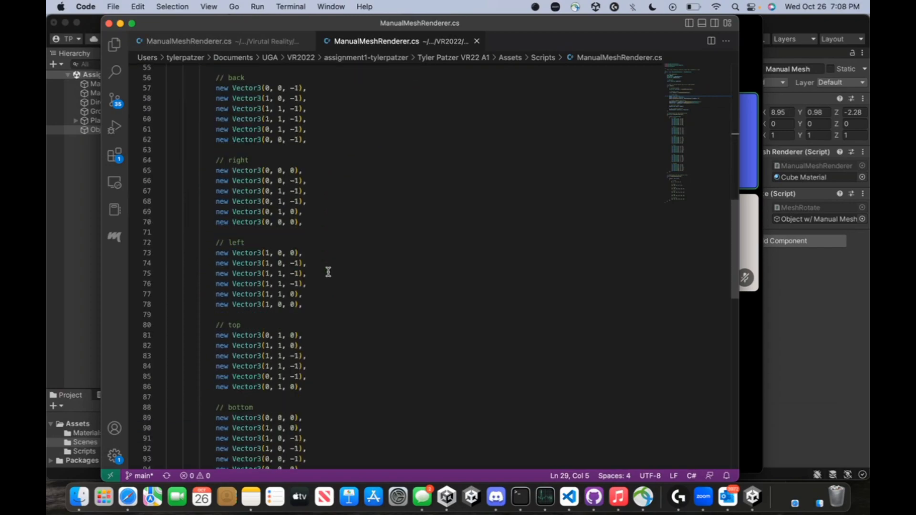
scroll(329, 271, down, 1)
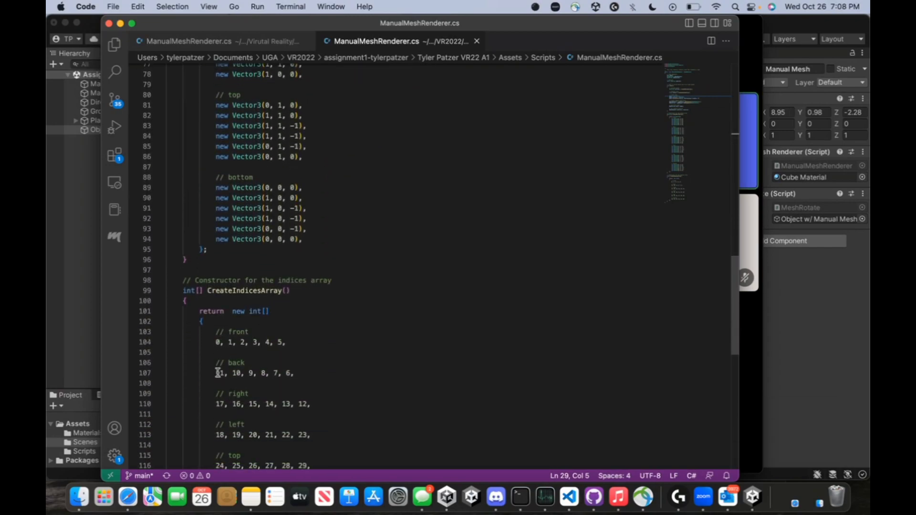
Highlight every occurrence of mMesh at line 29 in the mesh-creation code
scroll(286, 354, up, 12)
scroll(286, 355, up, 8)
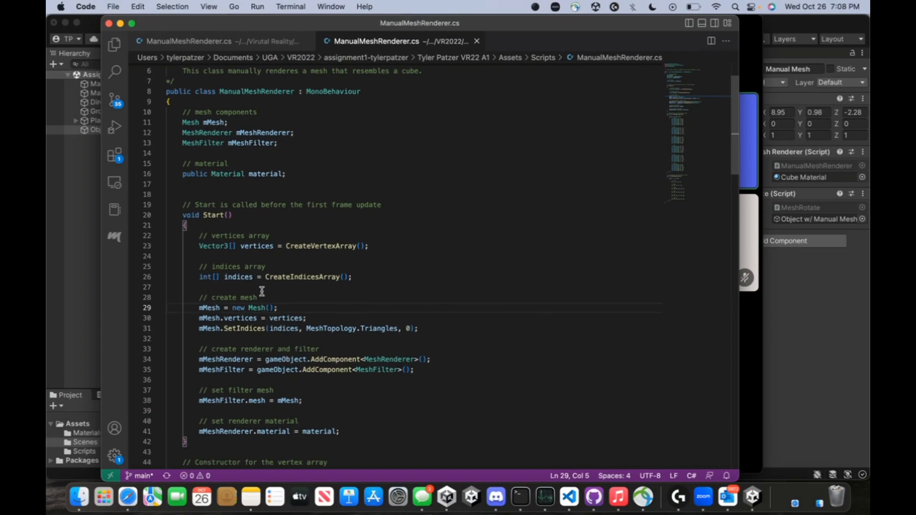
scroll(260, 291, down, 5)
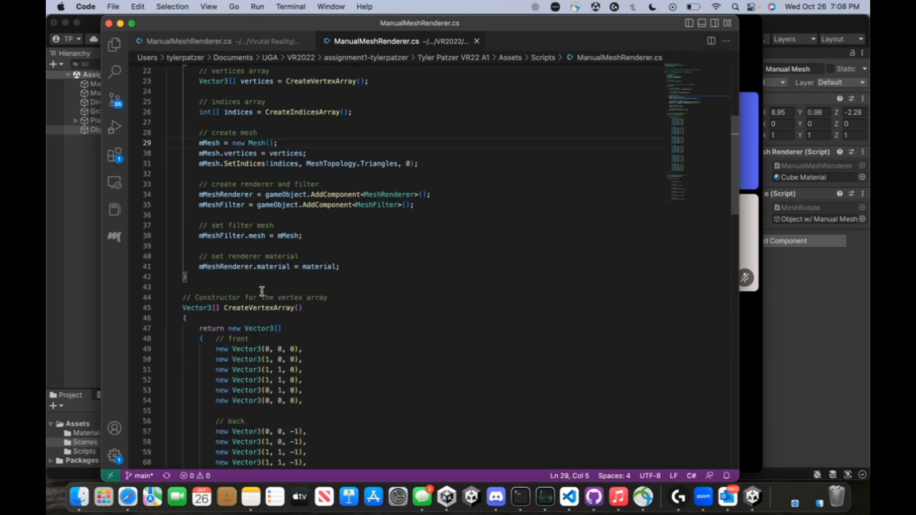
scroll(262, 292, down, 4)
scroll(262, 292, up, 4)
scroll(262, 292, up, 2)
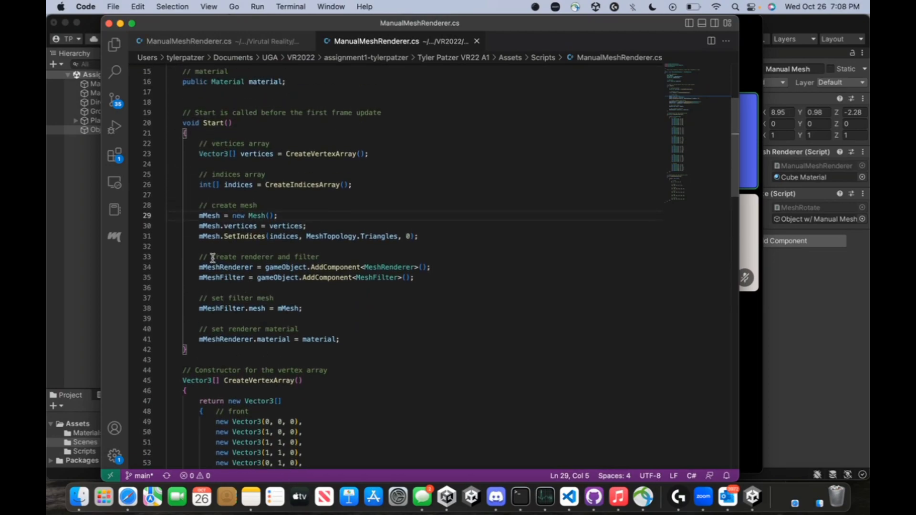
click(208, 247)
click(199, 217)
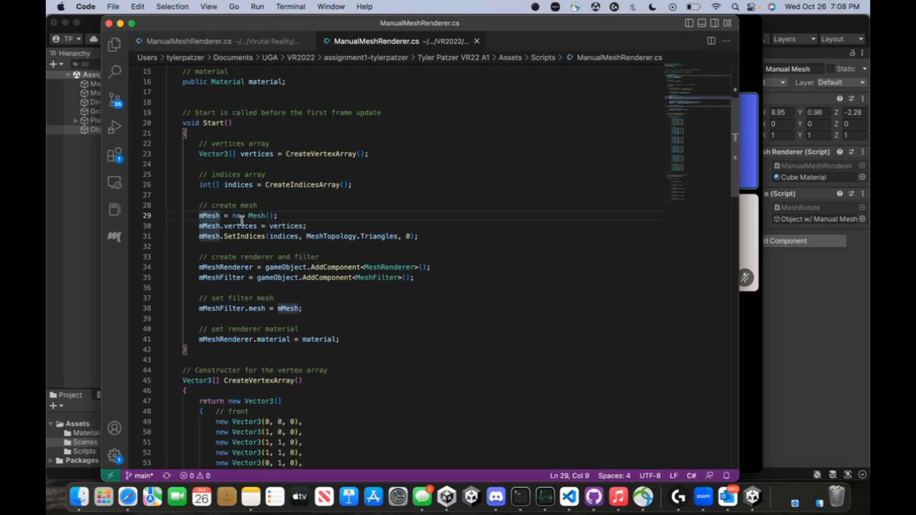
key(Down)
Scroll down to CreateVertexArray's Vector3 list of front, back, right, left and top vertices
scroll(368, 249, down, 5)
scroll(368, 248, down, 7)
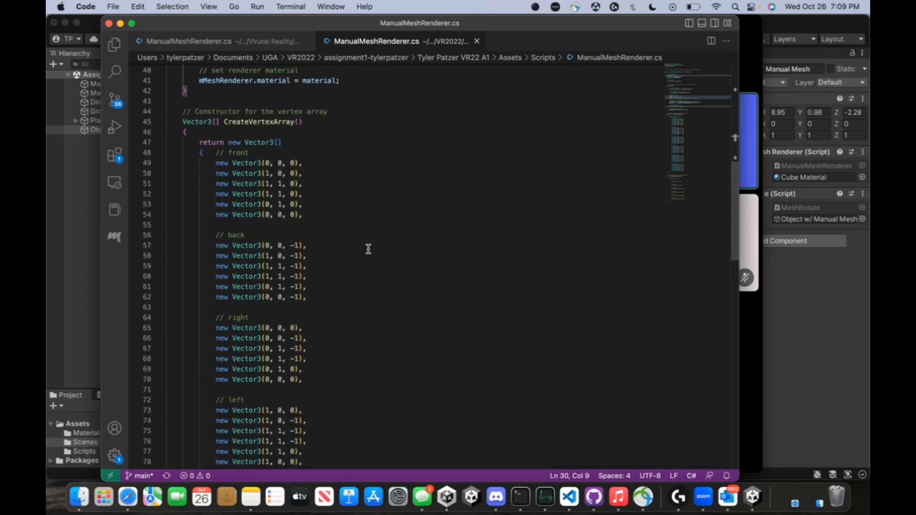
scroll(368, 248, down, 1)
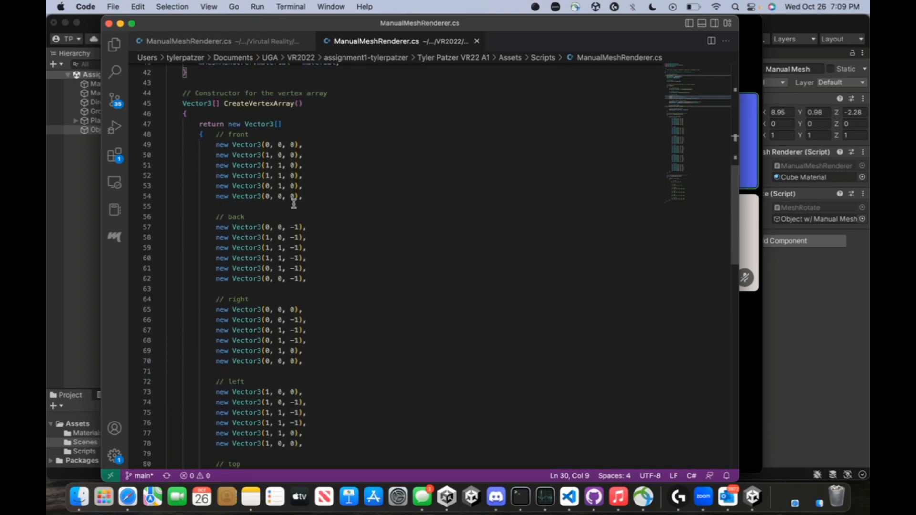
scroll(293, 204, up, 4)
scroll(327, 195, down, 6)
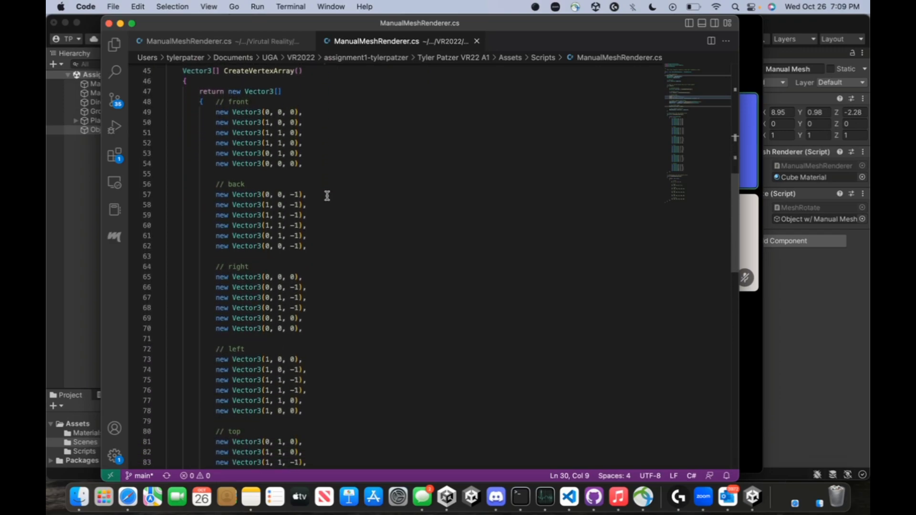
scroll(323, 190, down, 1)
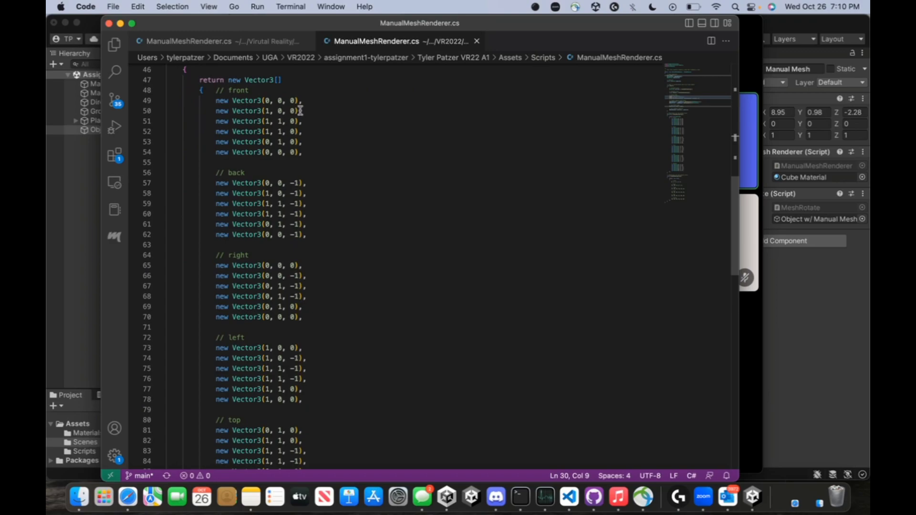
Select the front-face vertex lines 52–53, then clear the selection
drag(216, 131, 304, 151)
click(308, 152)
click(215, 132)
key(BackSpace)
Scroll through the remaining CreateVertexArray face coordinates
scroll(383, 171, down, 5)
scroll(383, 172, down, 10)
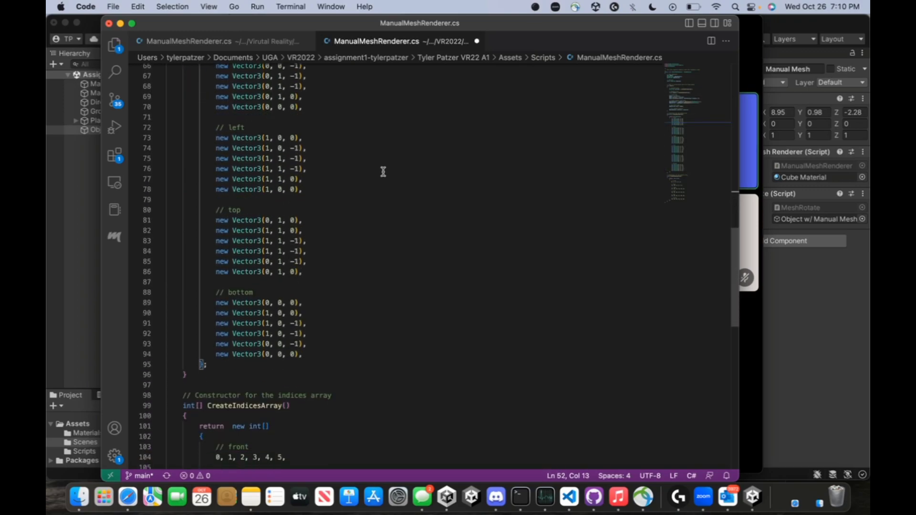
scroll(383, 172, down, 2)
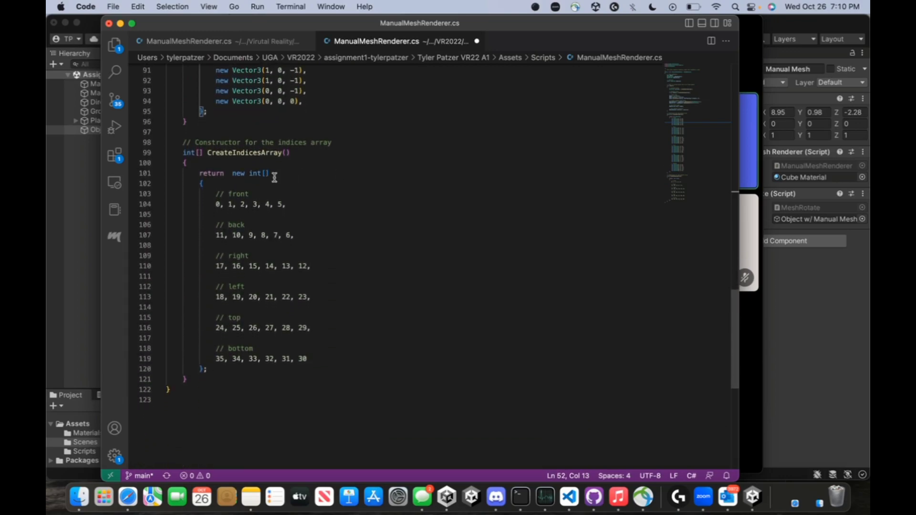
scroll(274, 178, down, 1)
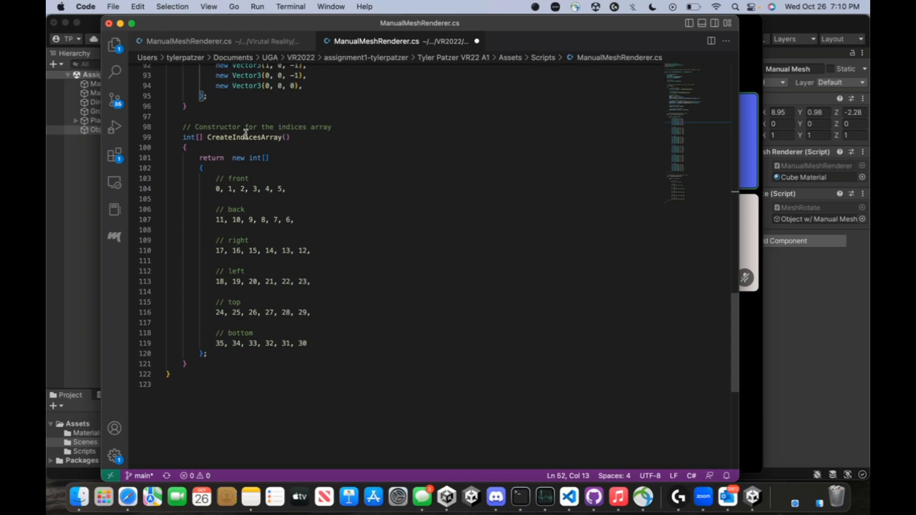
scroll(246, 134, down, 1)
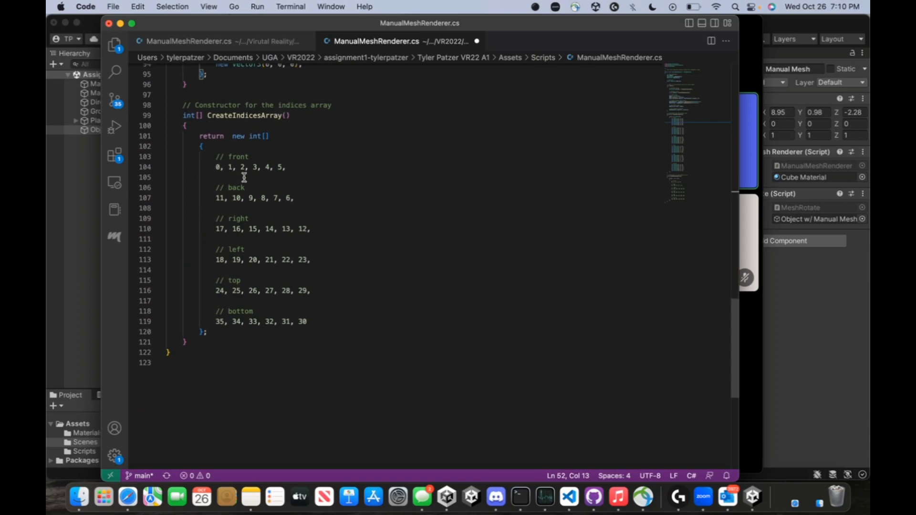
scroll(244, 177, up, 15)
scroll(246, 141, up, 1)
scroll(254, 124, down, 12)
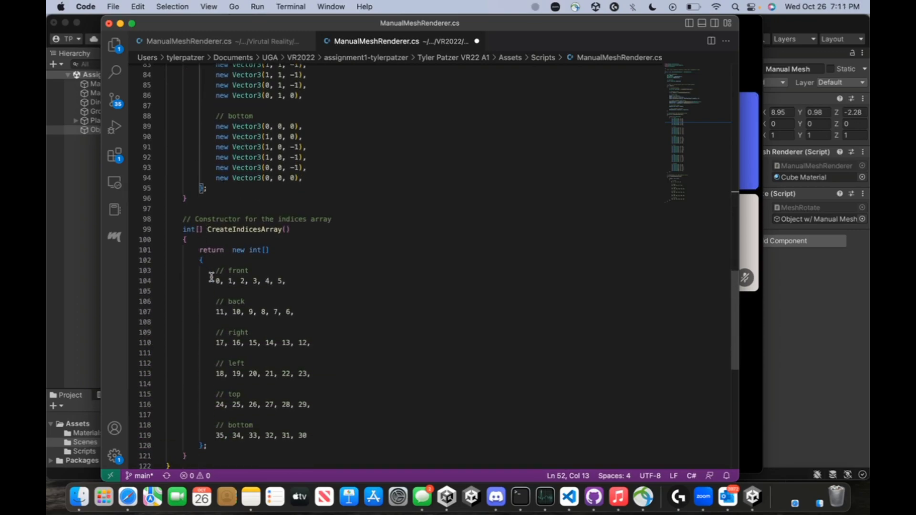
scroll(212, 282, down, 1)
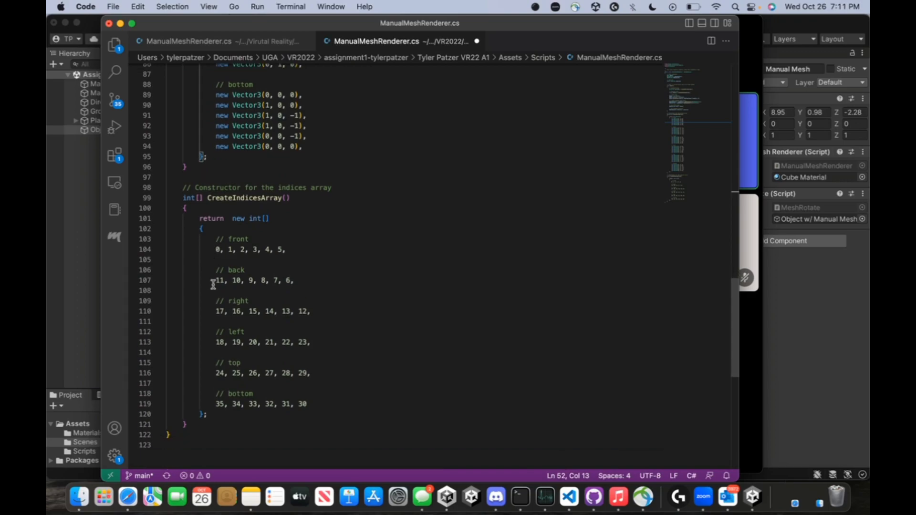
Look over CreateIndicesArray, then return to the Unity editor
scroll(289, 277, up, 2)
scroll(422, 201, up, 10)
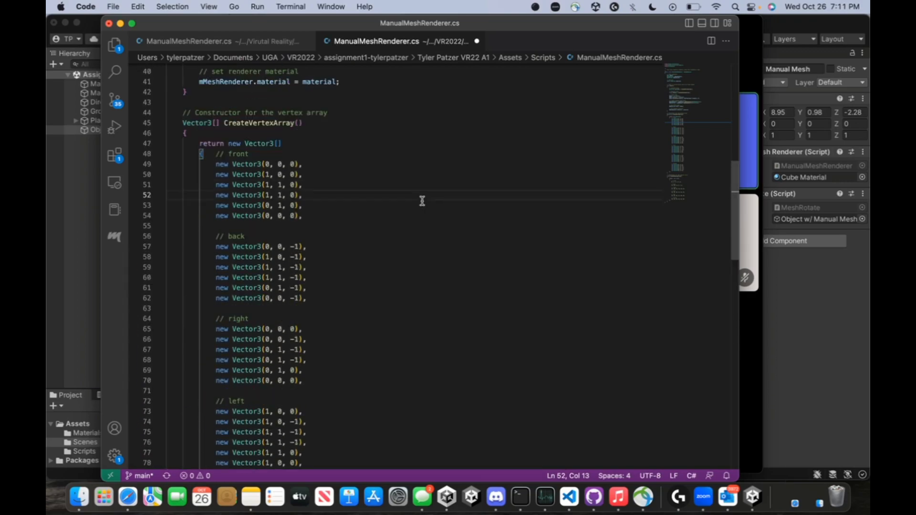
scroll(423, 201, down, 4)
scroll(422, 201, down, 1)
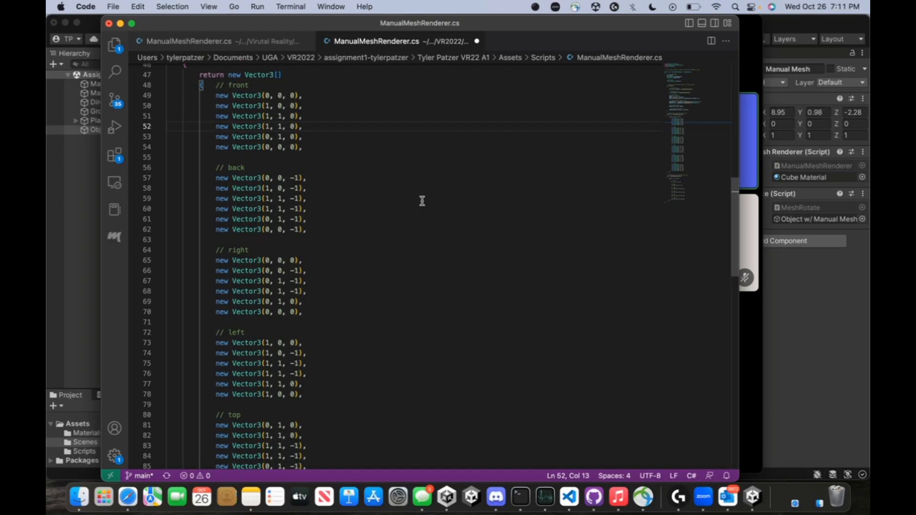
scroll(423, 201, down, 8)
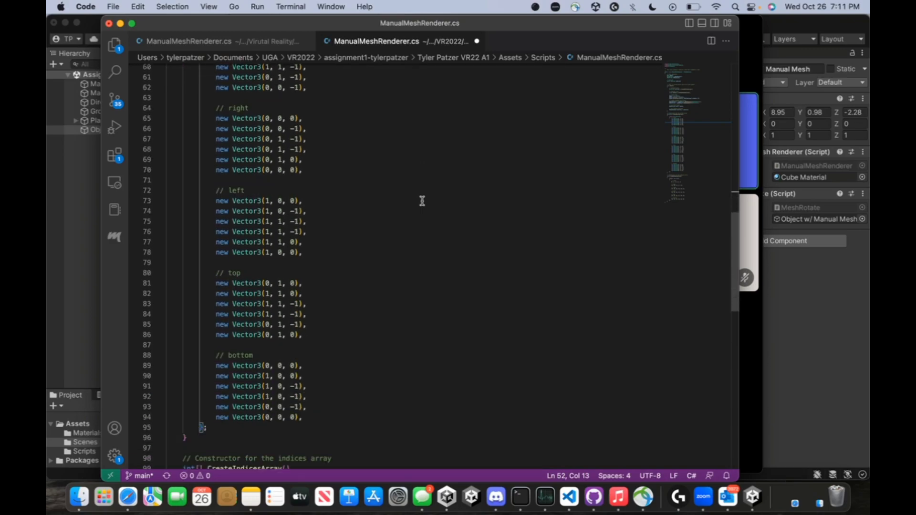
scroll(422, 201, down, 3)
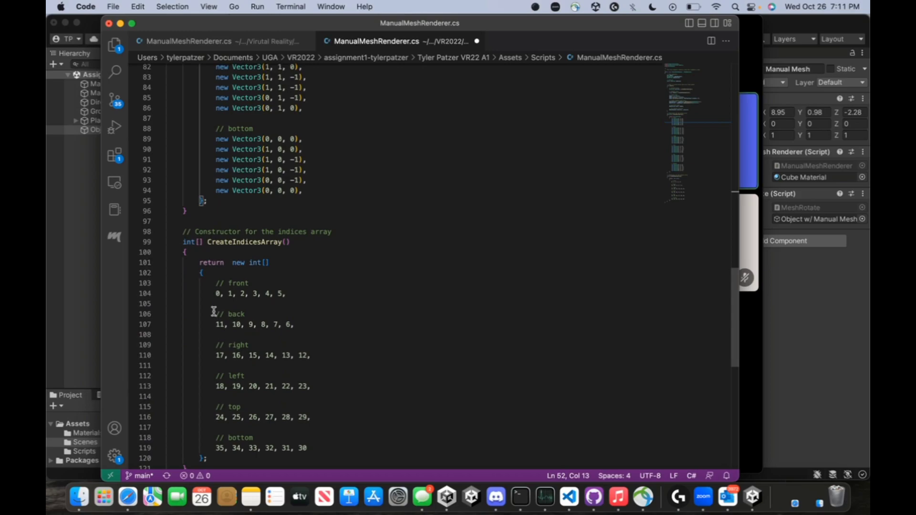
click(815, 294)
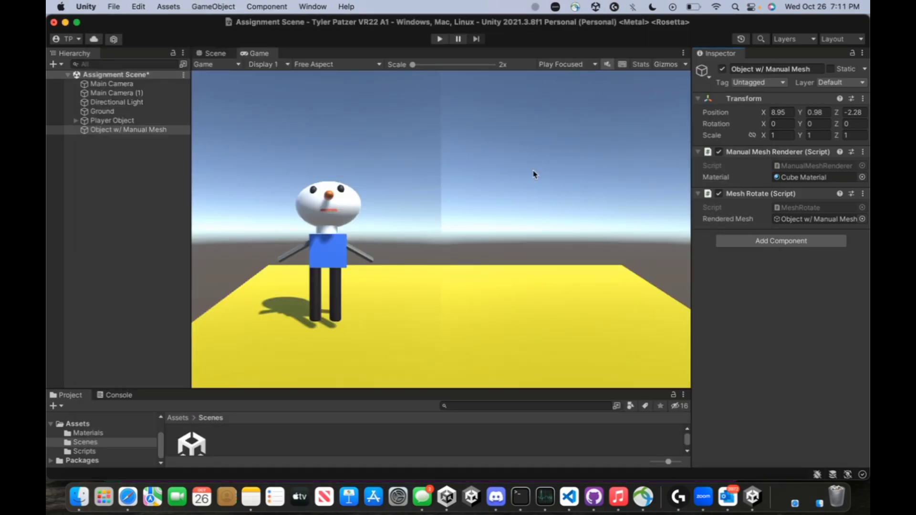
Run the scene and uncheck Mesh Rotate (Script) on Object w/ Manual Mesh
click(440, 39)
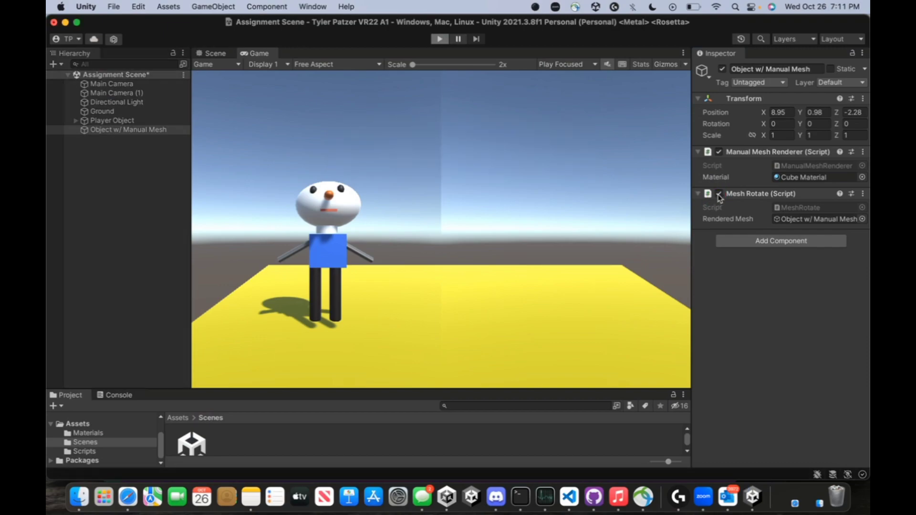
click(720, 195)
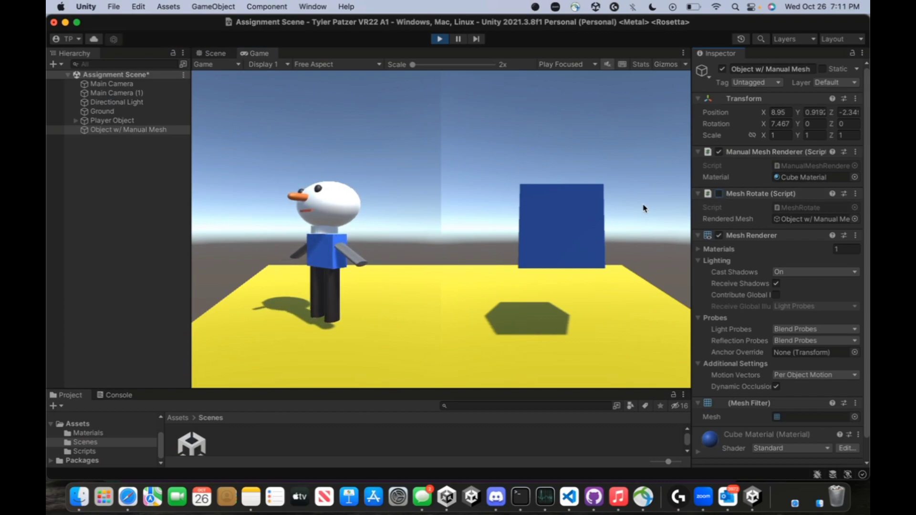
In the Scene view, fly the camera around the now-stationary blue cube
click(211, 52)
right_drag(359, 141, 344, 110)
key(s)
key(w)
key(a)
key(s)
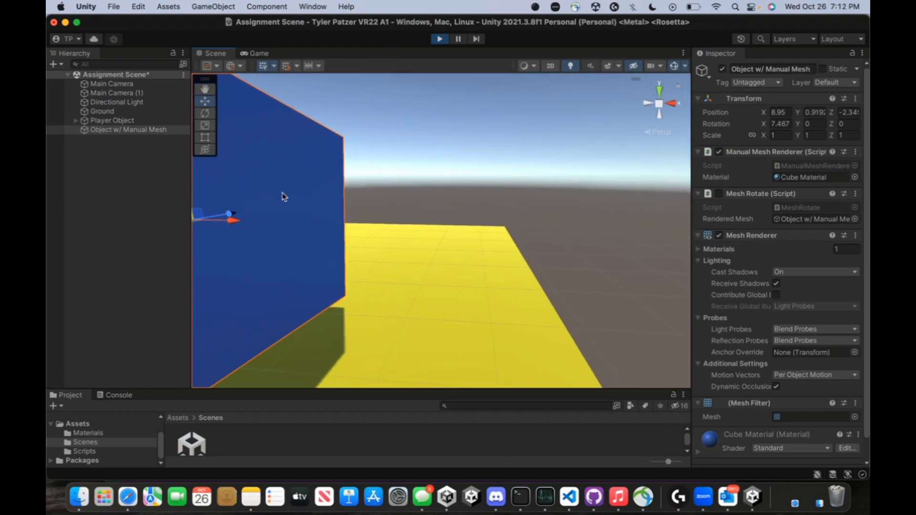
right_drag(293, 207, 566, 250)
Fly toward and away from the blue mesh, pitching down to frame it
key(s)
key(s)
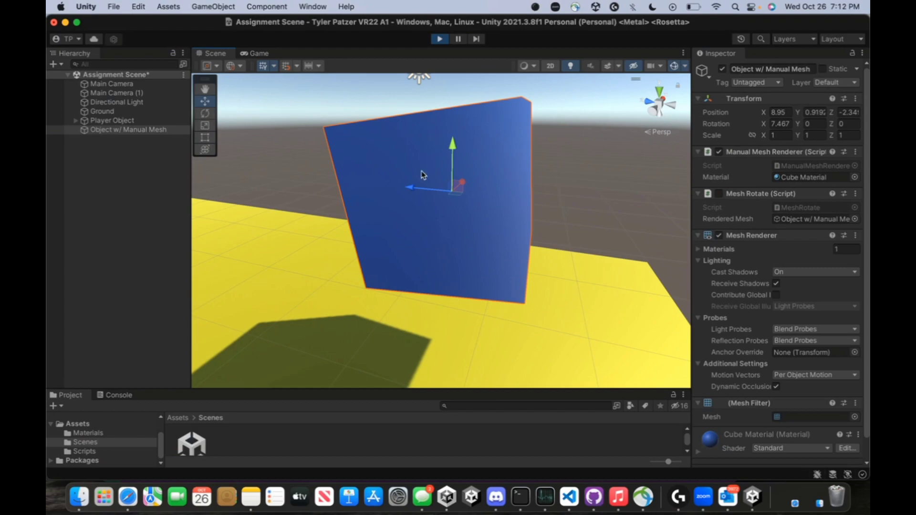
right_drag(399, 267, 429, 256)
key(w)
key(s)
key(w)
key(s)
key(s)
key(w)
key(w)
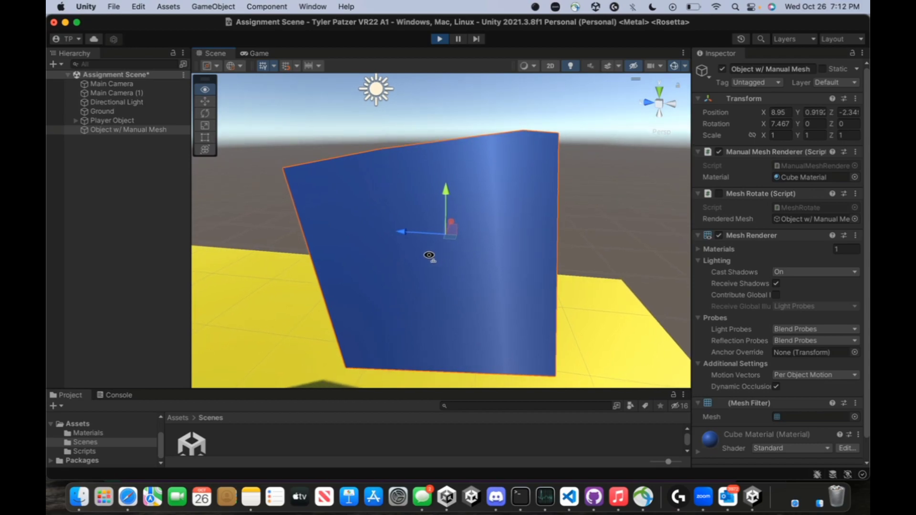
mouse_move(430, 257)
right_down()
mouse_move(433, 265)
mouse_move(430, 241)
mouse_move(421, 265)
mouse_move(448, 260)
mouse_move(456, 231)
mouse_move(460, 257)
mouse_move(429, 249)
mouse_move(428, 260)
right_up()
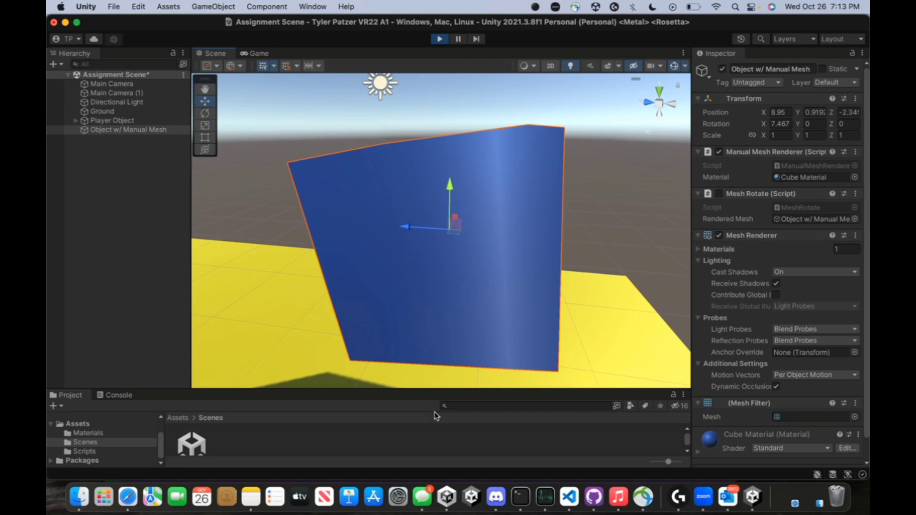
Switch to VS Code and scroll through the CreateVertexArray face coordinates
click(571, 507)
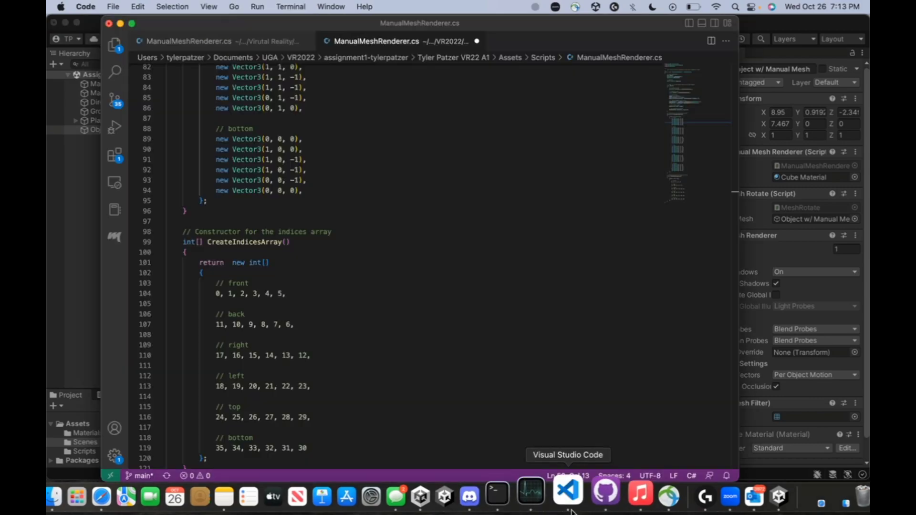
scroll(477, 305, down, 3)
scroll(478, 306, up, 9)
scroll(478, 305, up, 8)
scroll(380, 308, up, 2)
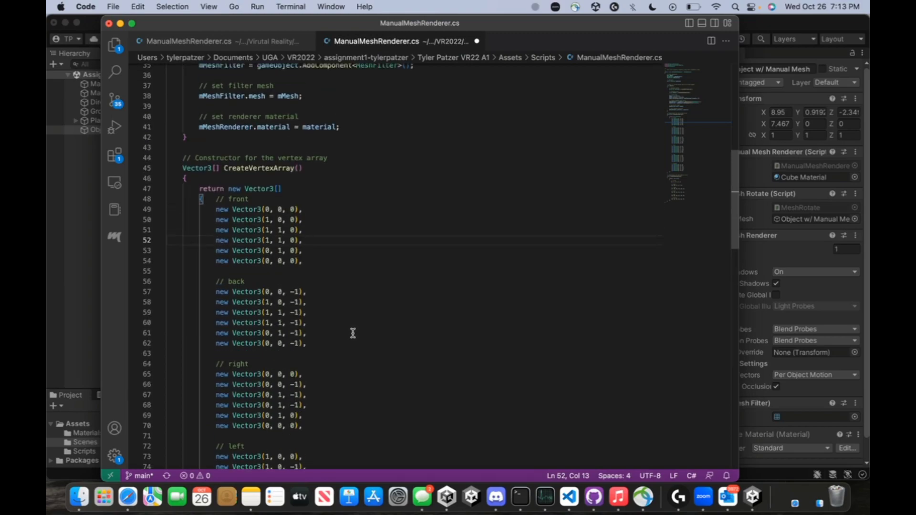
scroll(584, 312, down, 3)
scroll(391, 231, down, 5)
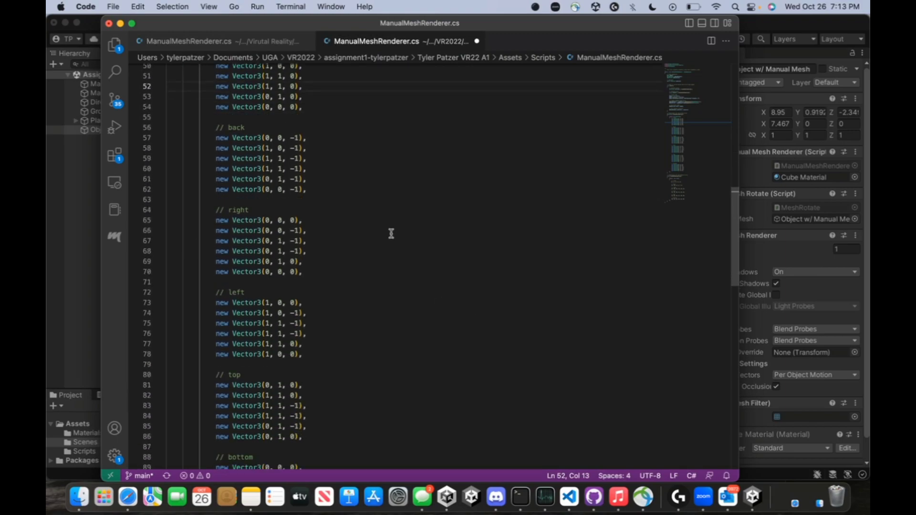
scroll(387, 227, up, 4)
scroll(386, 228, up, 7)
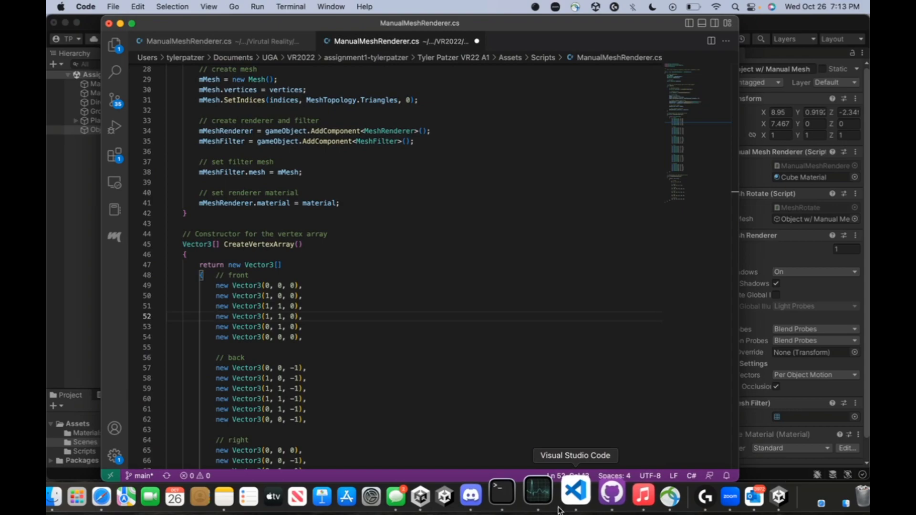
Glance at the Discord call, then resume reviewing the vertex coordinates
click(496, 490)
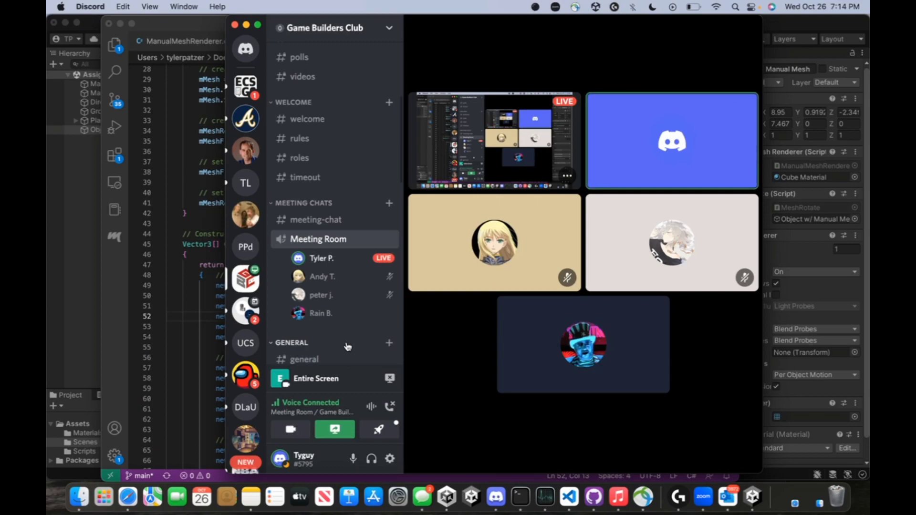
click(188, 329)
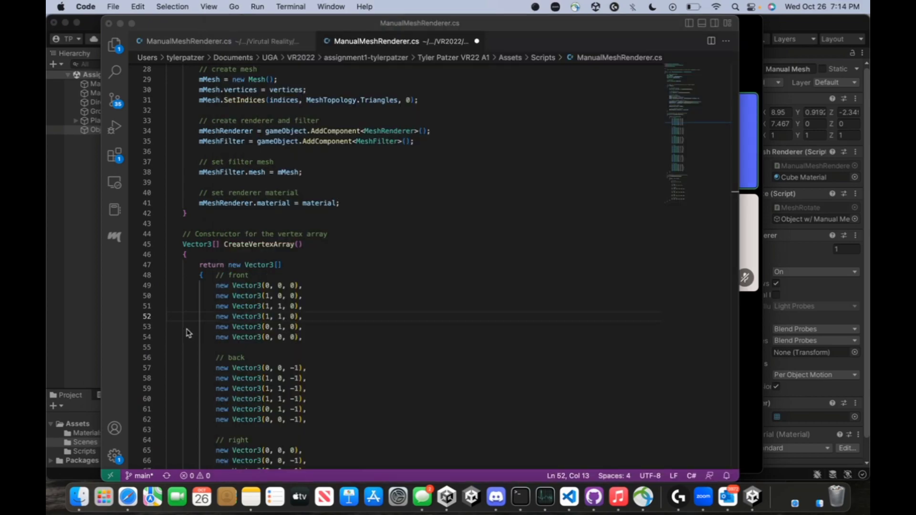
scroll(272, 301, down, 5)
scroll(272, 302, down, 3)
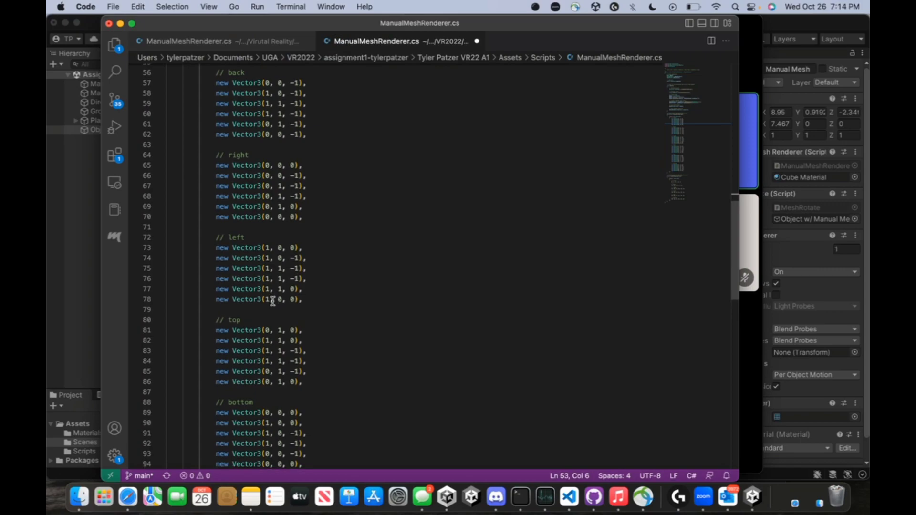
scroll(357, 313, up, 4)
scroll(357, 313, up, 2)
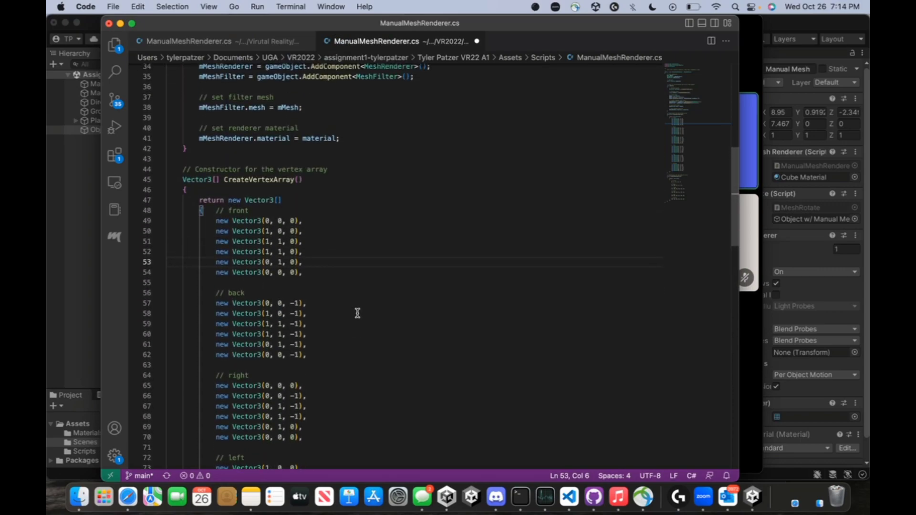
Finish scrolling and return to Unity, angling the Scene view down at the blue cube
scroll(357, 313, down, 3)
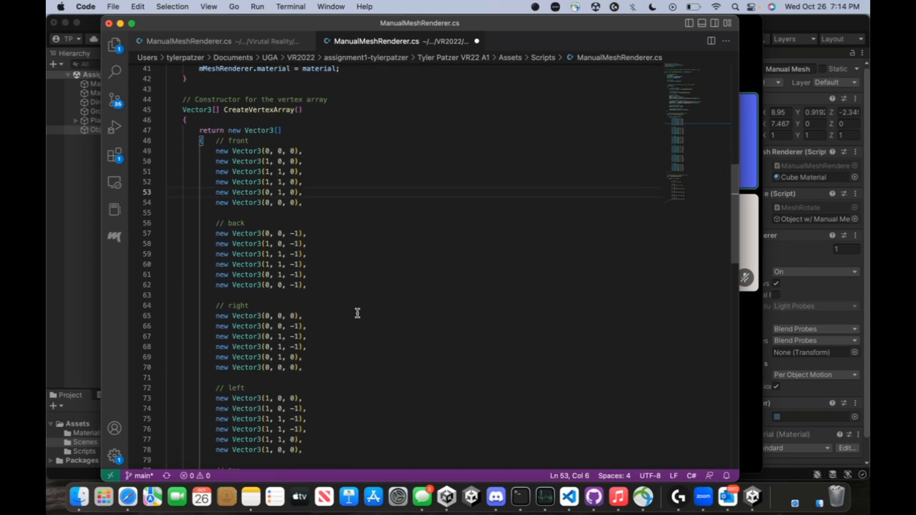
scroll(213, 316, down, 1)
scroll(212, 317, down, 1)
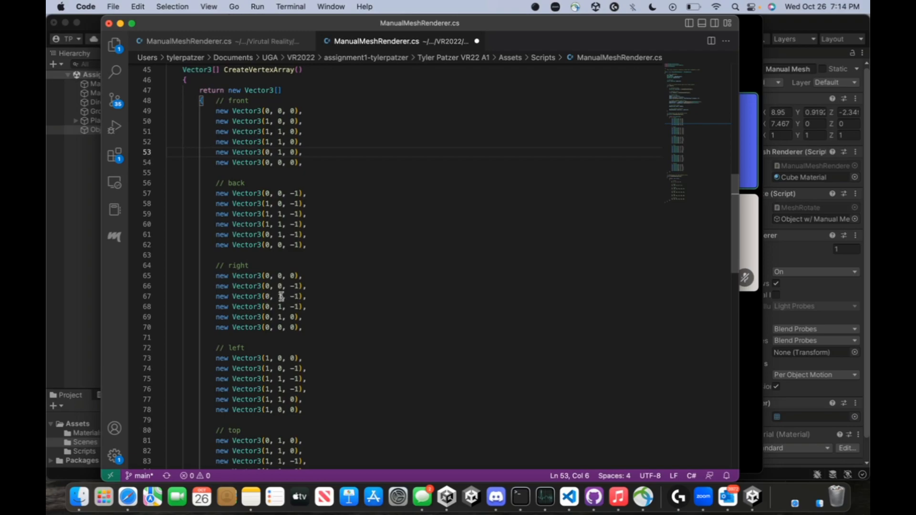
click(49, 388)
right_drag(463, 196, 451, 236)
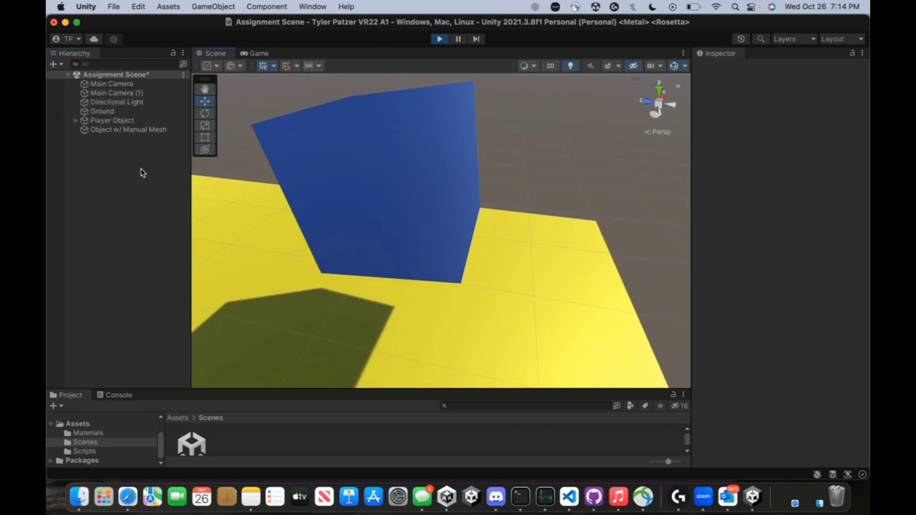
Select Object w/ Manual Mesh and frame the whole blue object in the Scene view
click(287, 161)
mouse_move(420, 193)
right_down()
mouse_move(423, 174)
mouse_move(323, 194)
mouse_move(292, 185)
mouse_move(352, 129)
mouse_move(406, 150)
mouse_move(430, 144)
mouse_move(437, 183)
mouse_move(434, 127)
mouse_move(430, 171)
mouse_move(536, 188)
mouse_move(583, 176)
mouse_move(549, 168)
mouse_move(497, 194)
mouse_move(477, 226)
mouse_move(439, 221)
mouse_move(439, 210)
mouse_move(410, 198)
right_up()
click(477, 226)
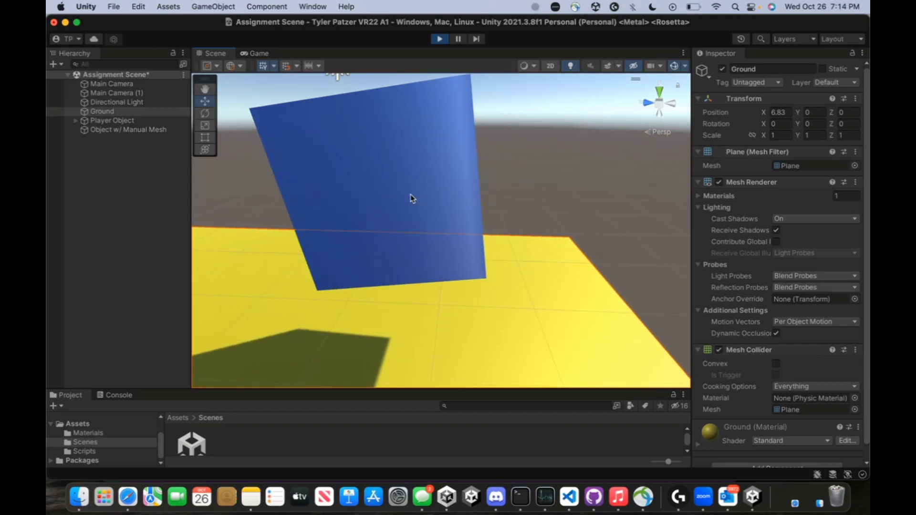
click(411, 198)
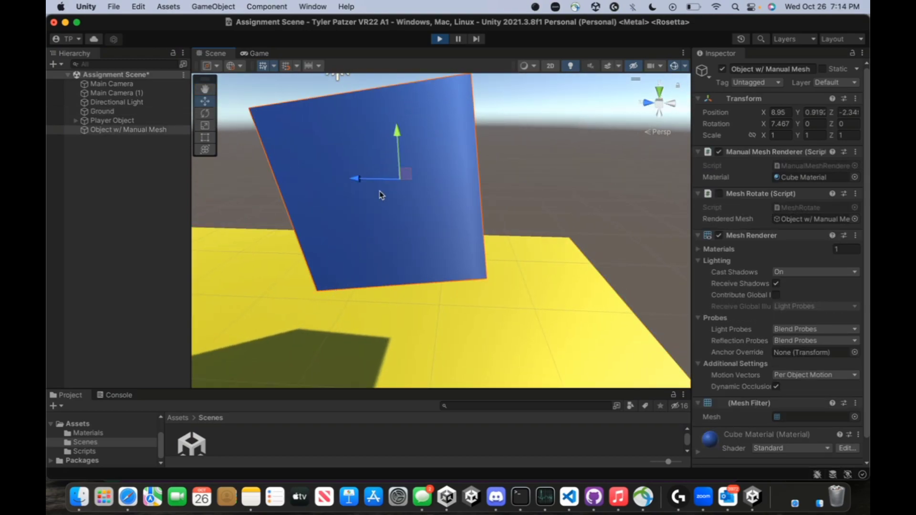
right_drag(395, 189, 353, 165)
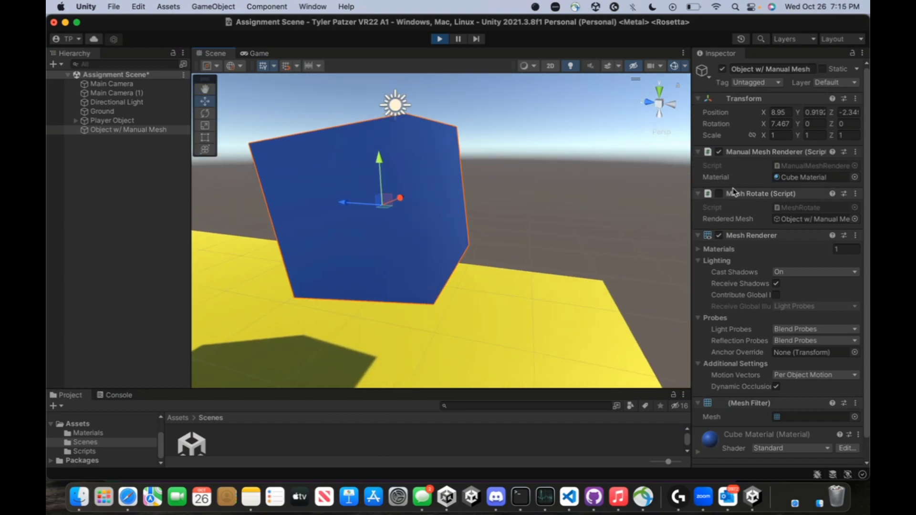
Collapse Mesh Rotate (Script) and choose Edit Script to view MeshRotate.cs in VS Code
click(855, 199)
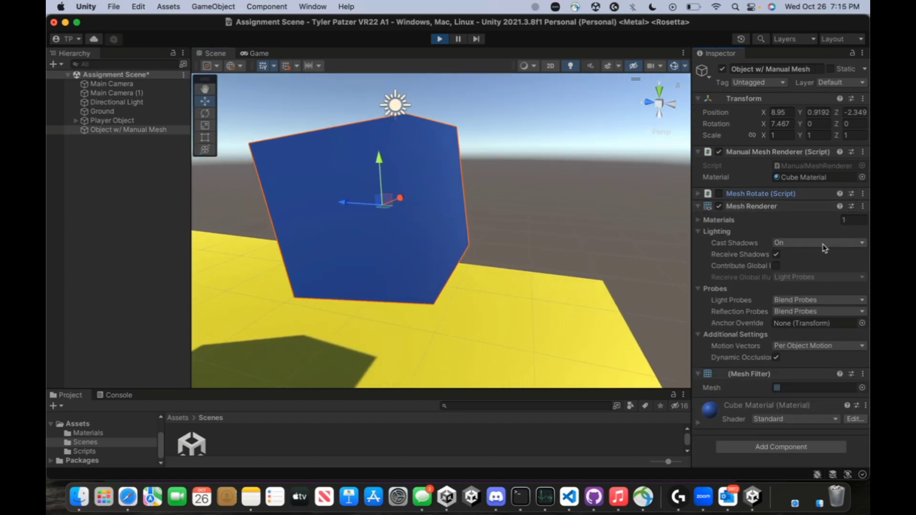
click(863, 194)
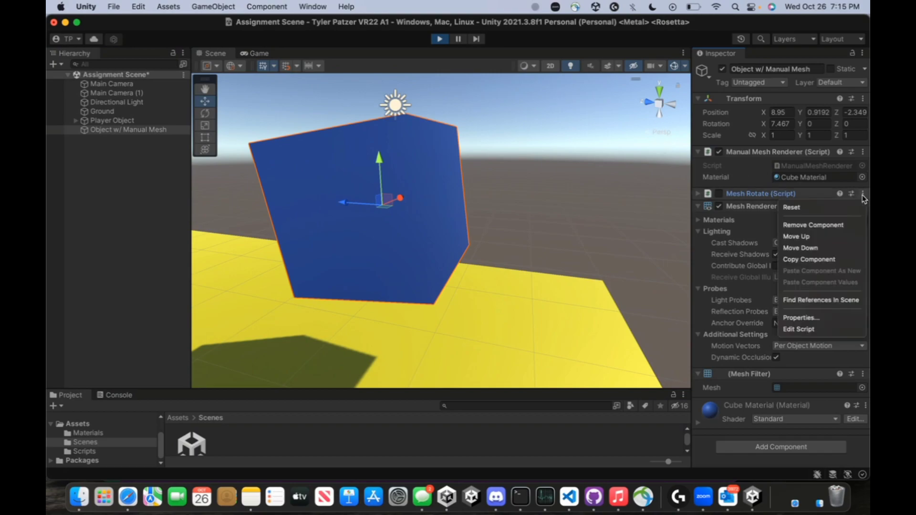
click(804, 329)
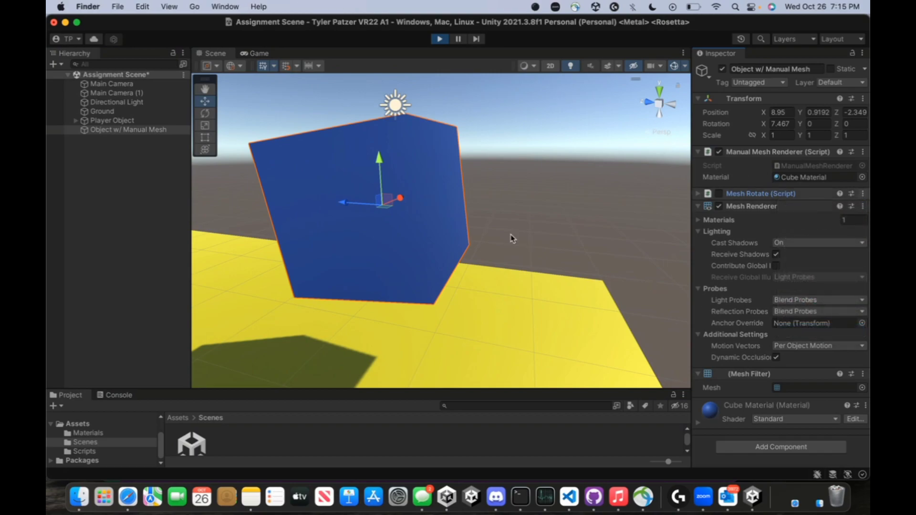
scroll(370, 212, down, 3)
scroll(369, 212, up, 3)
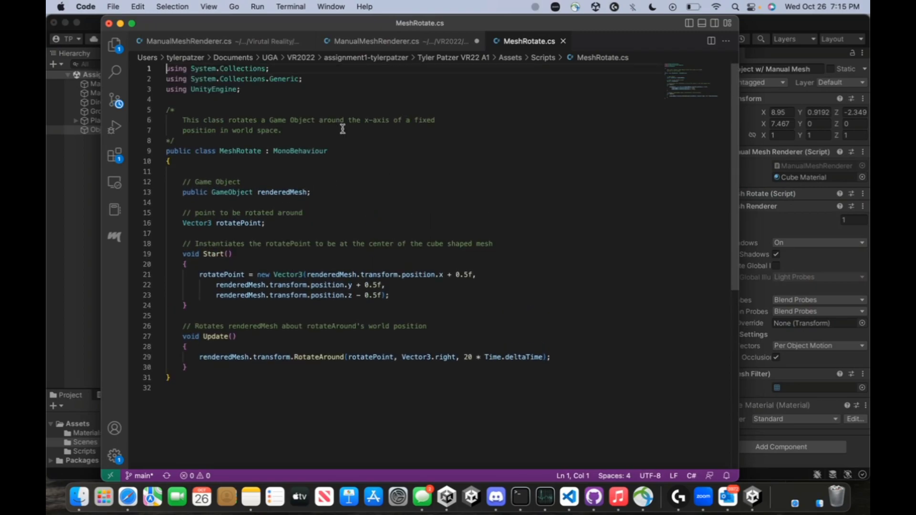
Outdent lines 22–23 of rotatePoint in MeshRotate.cs to align with line 21, then return to Unity
scroll(331, 176, down, 1)
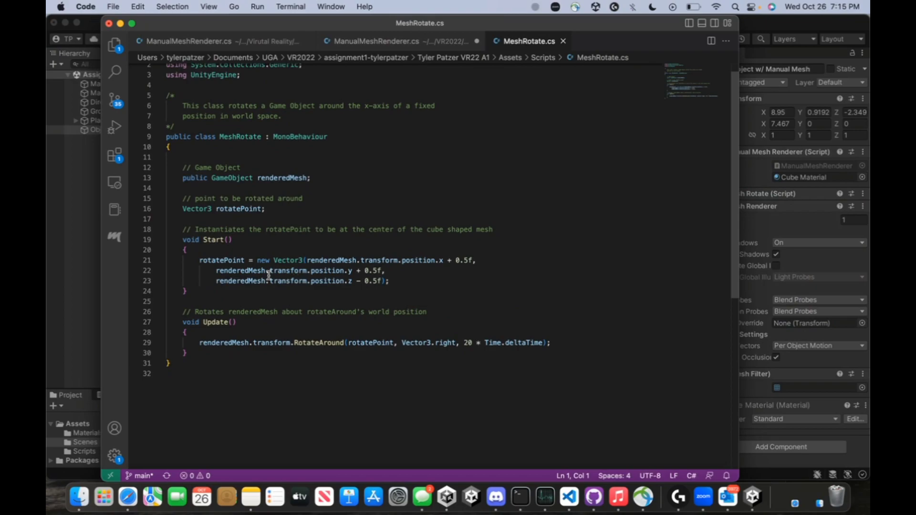
drag(216, 272, 217, 281)
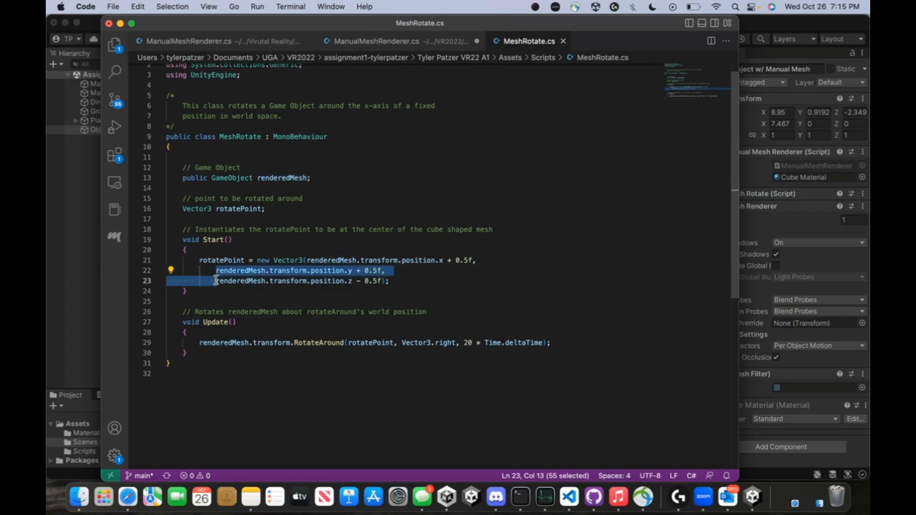
key(shift+Tab)
click(398, 270)
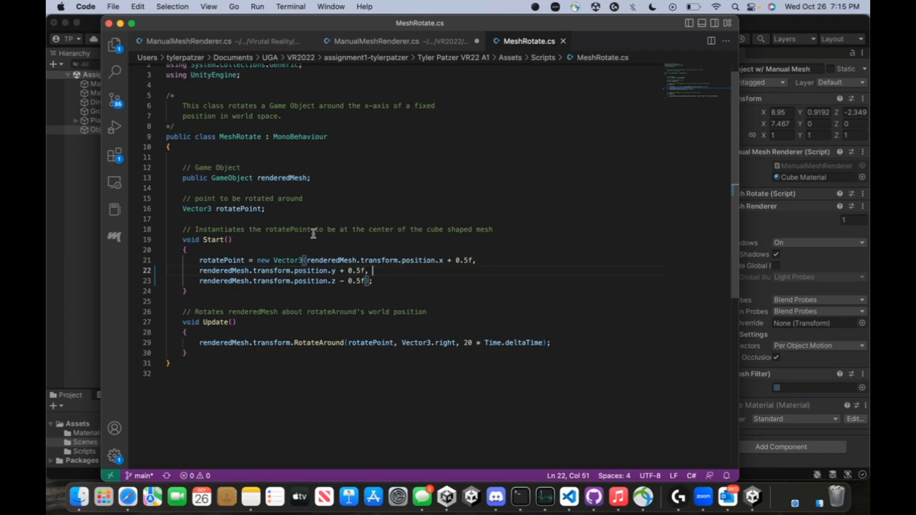
click(88, 256)
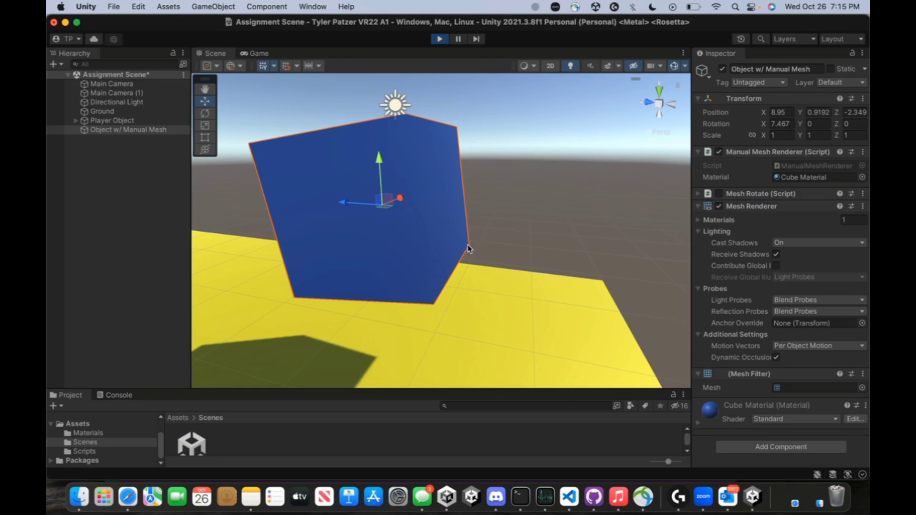
Deselect Object w/ Manual Mesh and orbit the Scene view around the blue cube from several sides
click(324, 325)
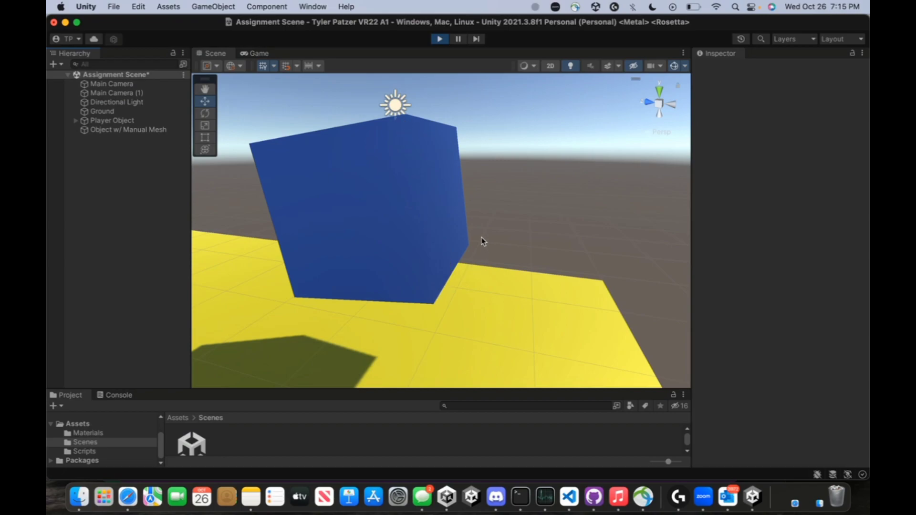
alt+drag(404, 122, 315, 112)
right_drag(257, 109, 249, 98)
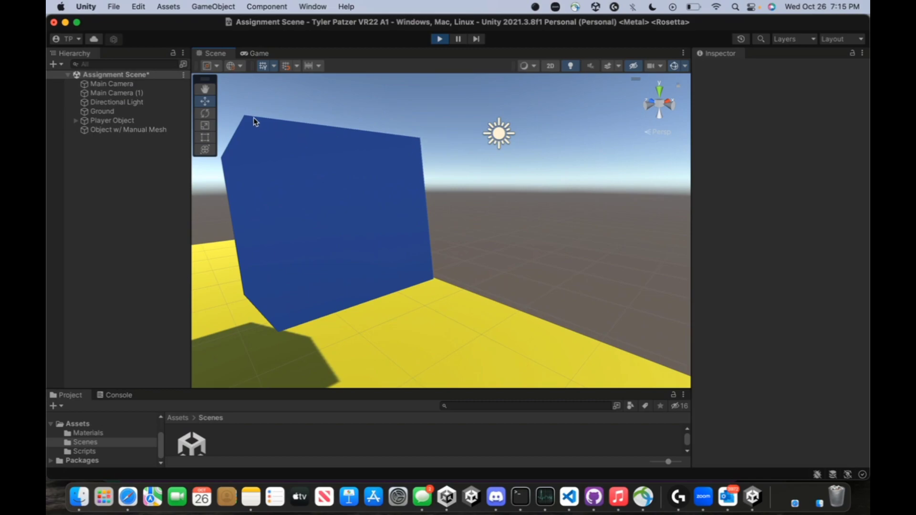
alt+drag(388, 266, 497, 388)
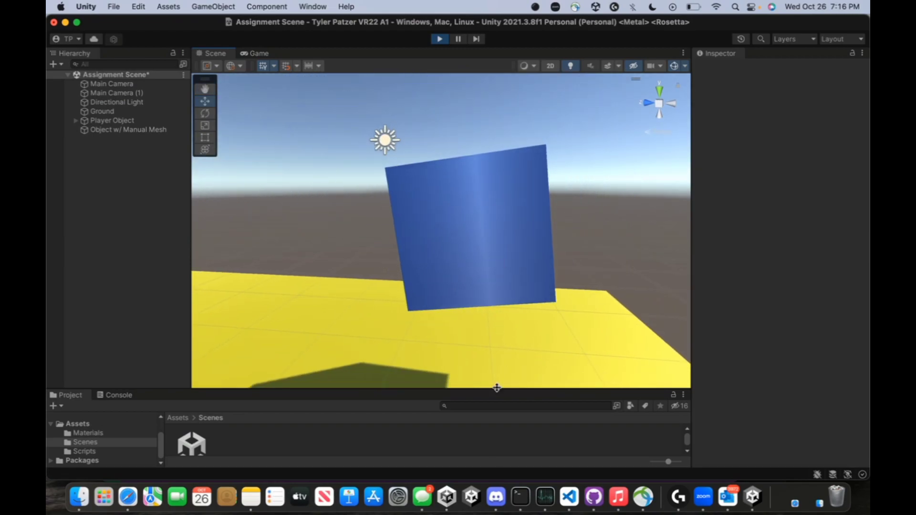
Bring up ManualMeshRenderer.cs in Visual Studio Code and scroll through its vertex list
click(569, 497)
click(353, 41)
scroll(366, 135, down, 5)
scroll(367, 135, up, 3)
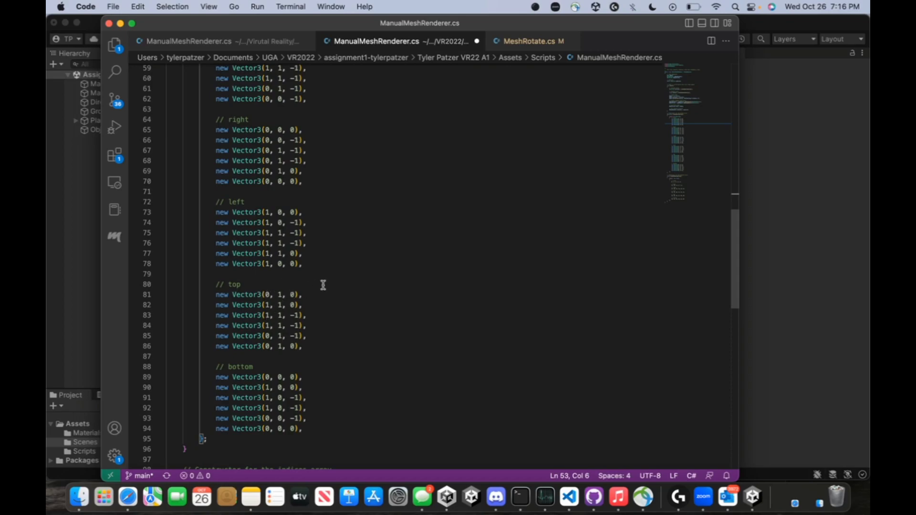
scroll(328, 284, up, 1)
scroll(328, 285, down, 1)
scroll(329, 284, up, 1)
scroll(311, 294, up, 3)
scroll(297, 343, down, 2)
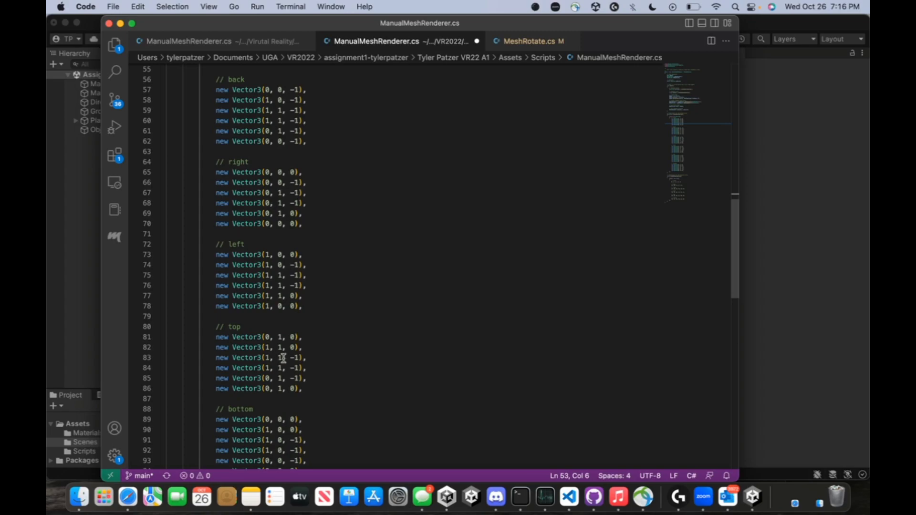
scroll(283, 358, up, 4)
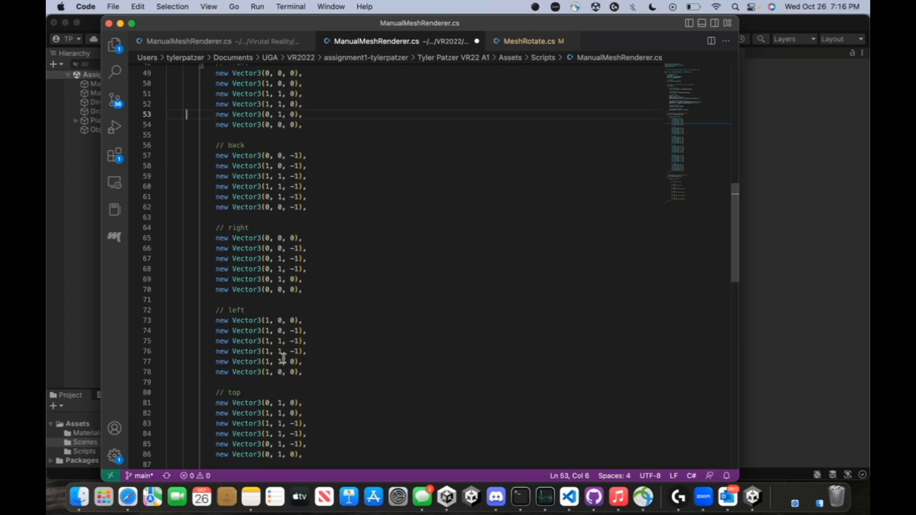
scroll(284, 358, down, 5)
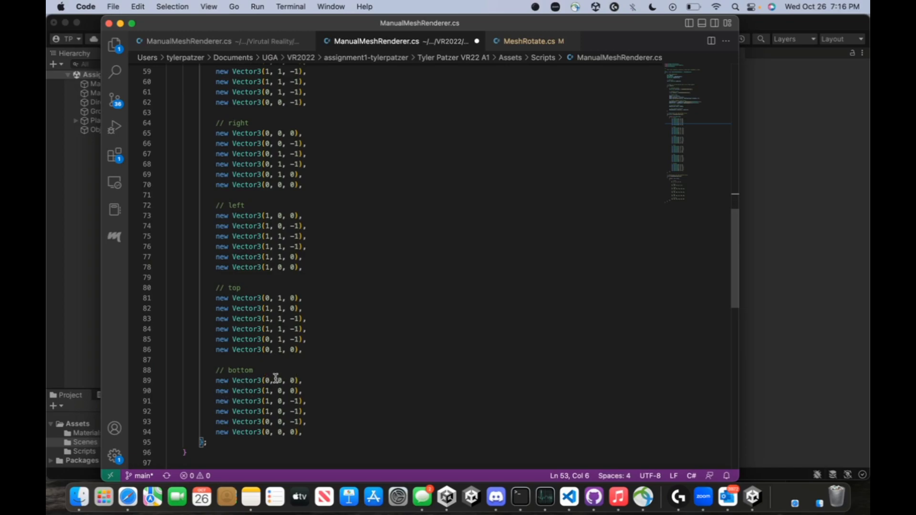
scroll(276, 378, down, 1)
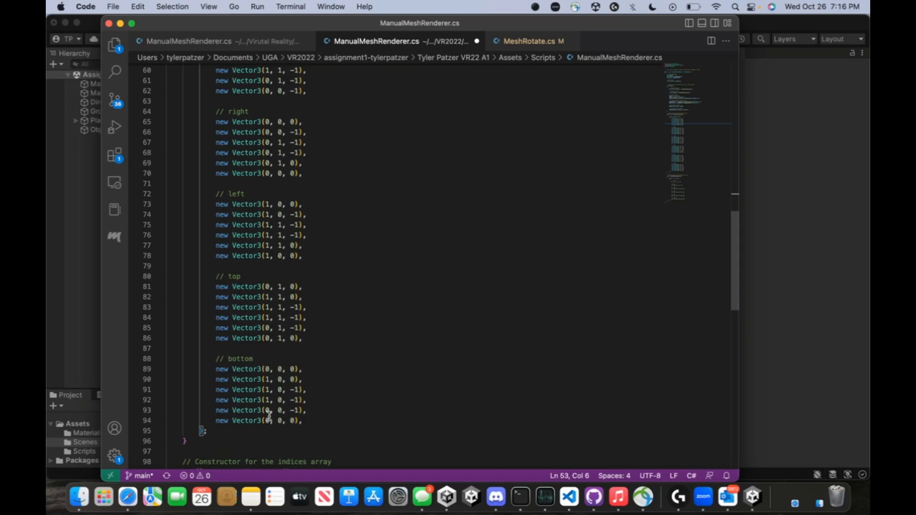
scroll(501, 415, down, 7)
scroll(501, 415, down, 3)
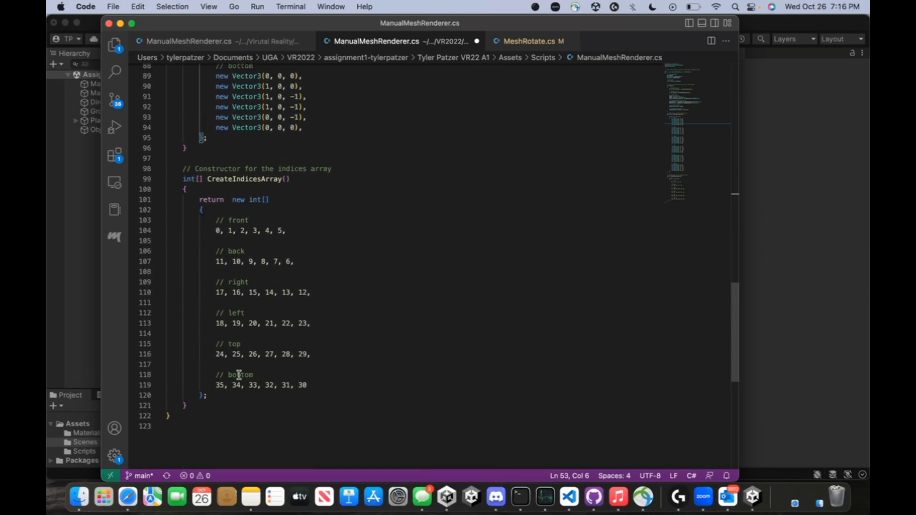
drag(208, 388, 308, 385)
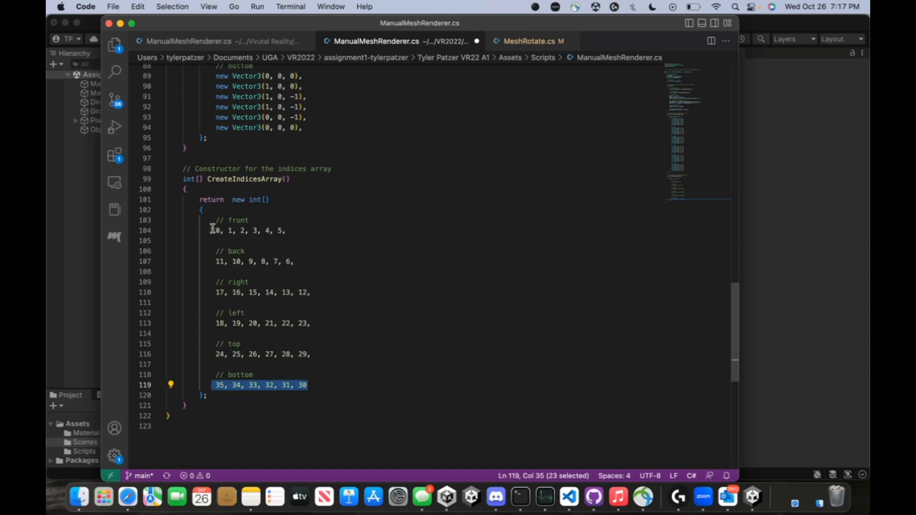
Split the front-face indices after '0, 1, 2,' and append '2, 1, 0,' on line 104, then return to Unity
scroll(210, 283, up, 1)
click(252, 264)
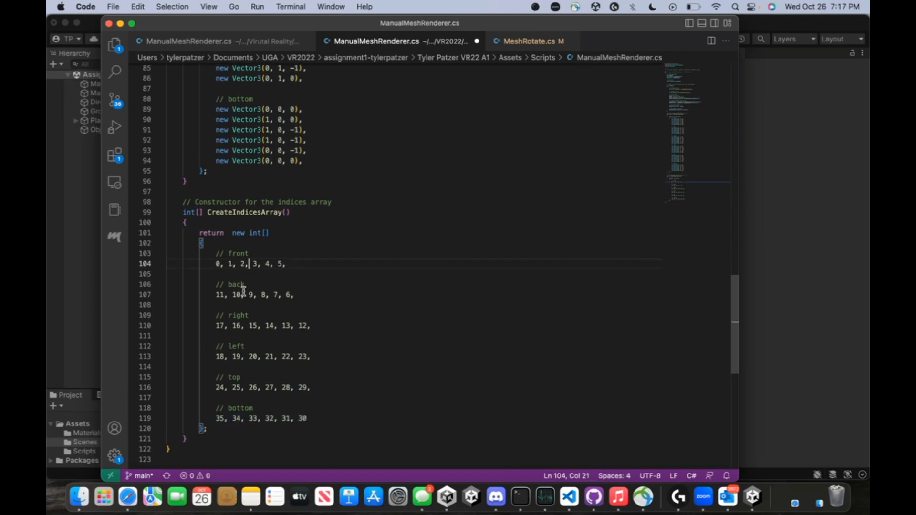
key(Return)
click(272, 264)
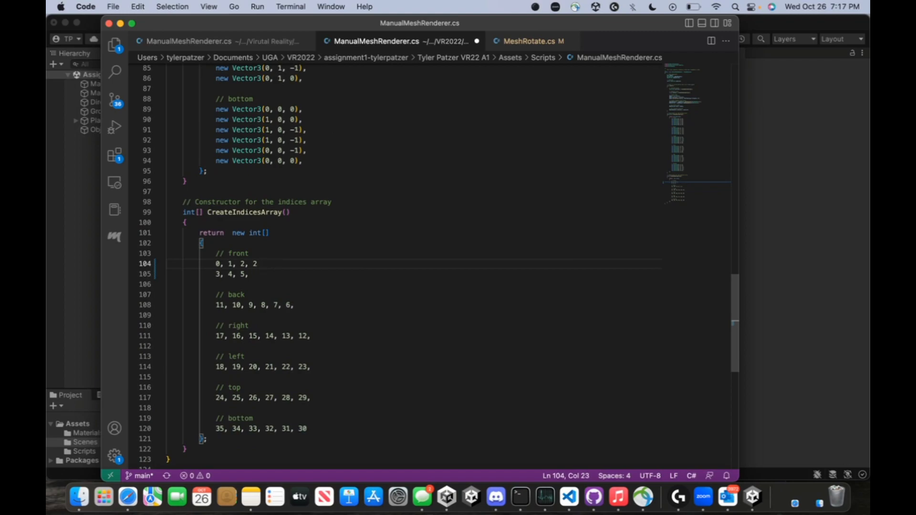
text(2, 1, 0,)
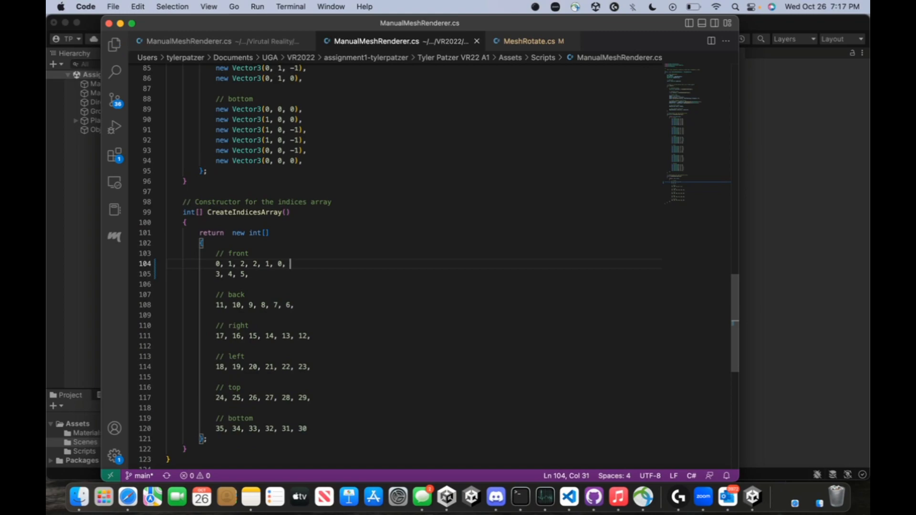
click(47, 222)
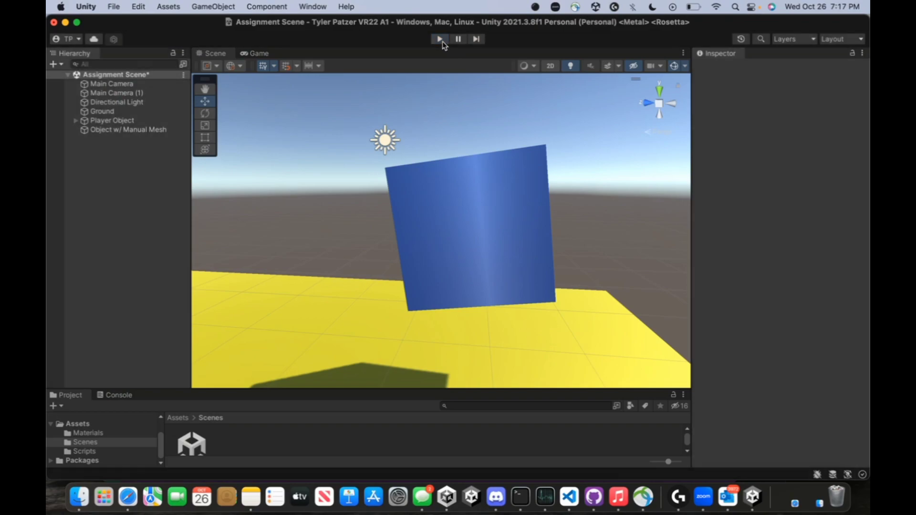
Start play mode, restart it, and pause to check the blue manual-mesh cube in the Game view
click(440, 40)
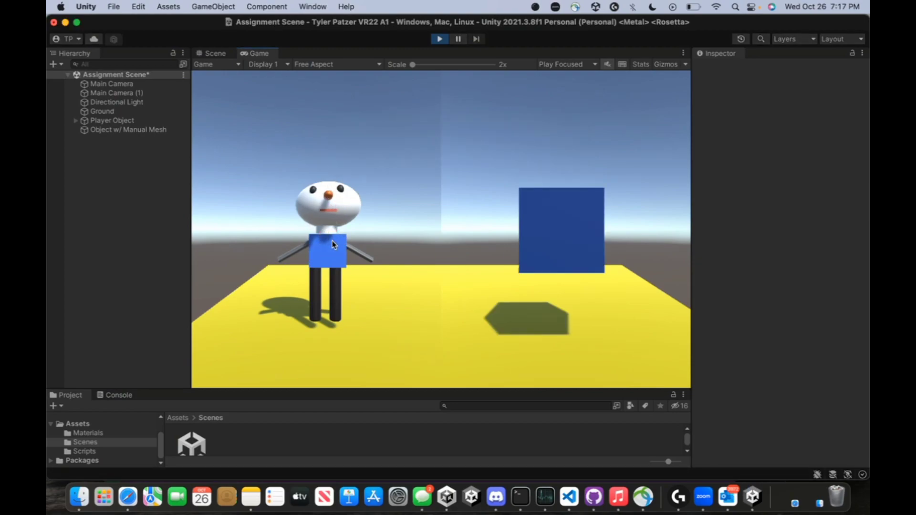
click(440, 39)
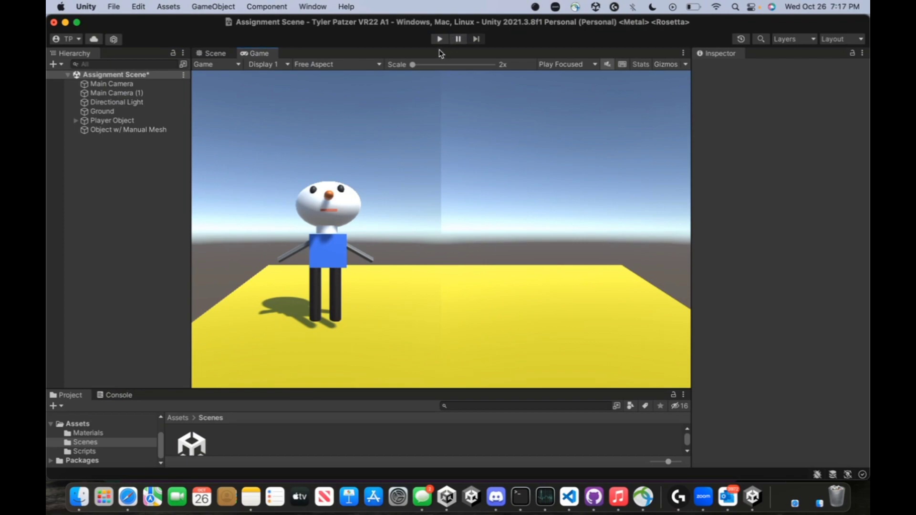
click(439, 39)
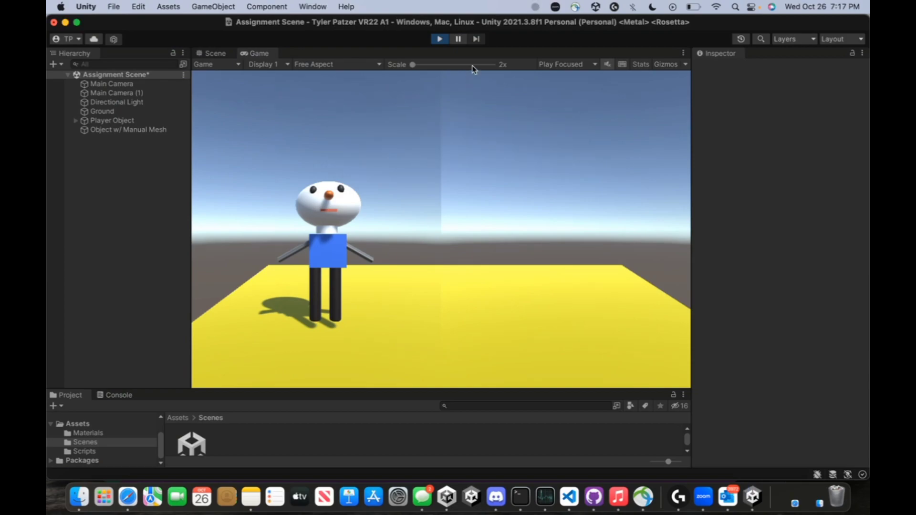
click(458, 39)
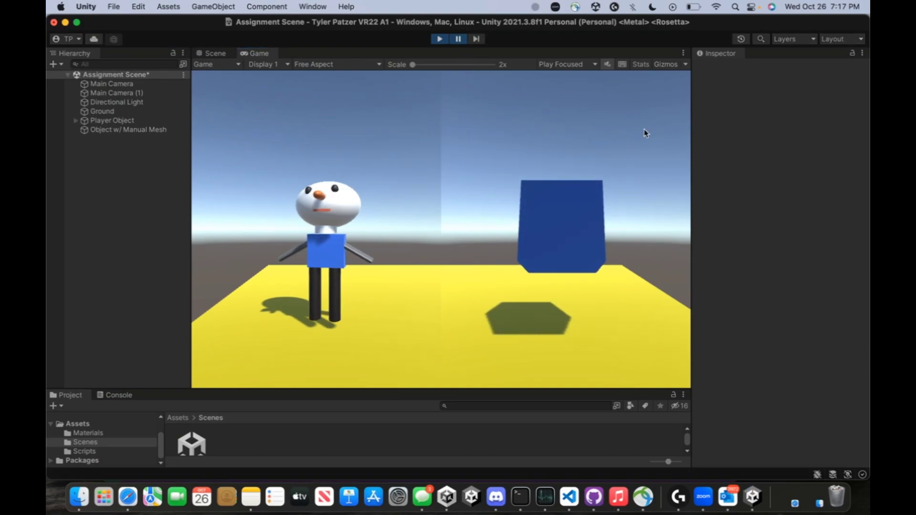
In the Scene view, fly the camera around the paused blue mesh and briefly select it
click(204, 55)
right_drag(428, 203, 790, 240)
key(w)
right_drag(460, 325, 48, 300)
click(468, 299)
click(494, 335)
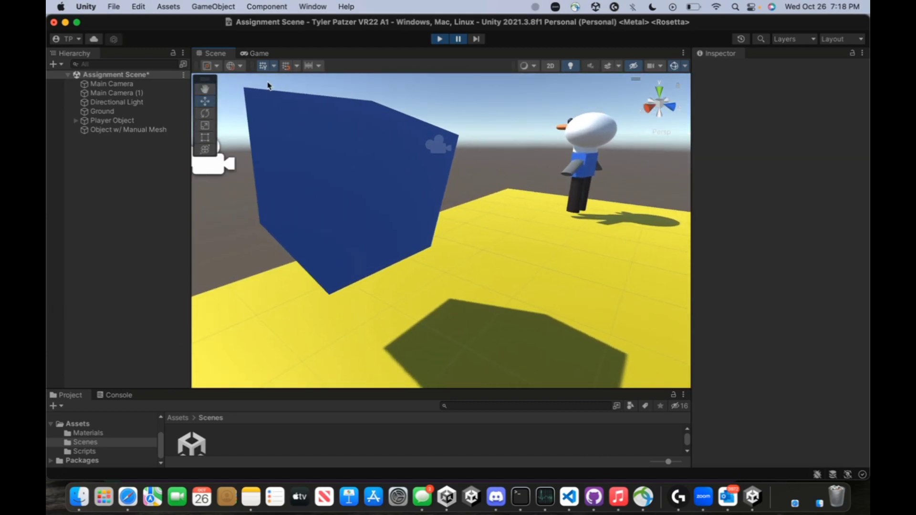
Stop play mode and return to ManualMeshRenderer.cs in Visual Studio Code
click(440, 39)
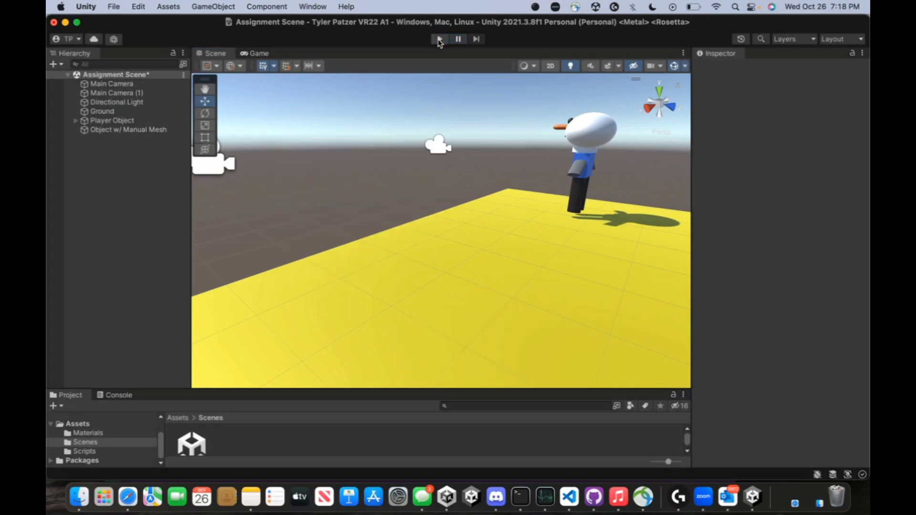
click(570, 497)
scroll(401, 293, down, 1)
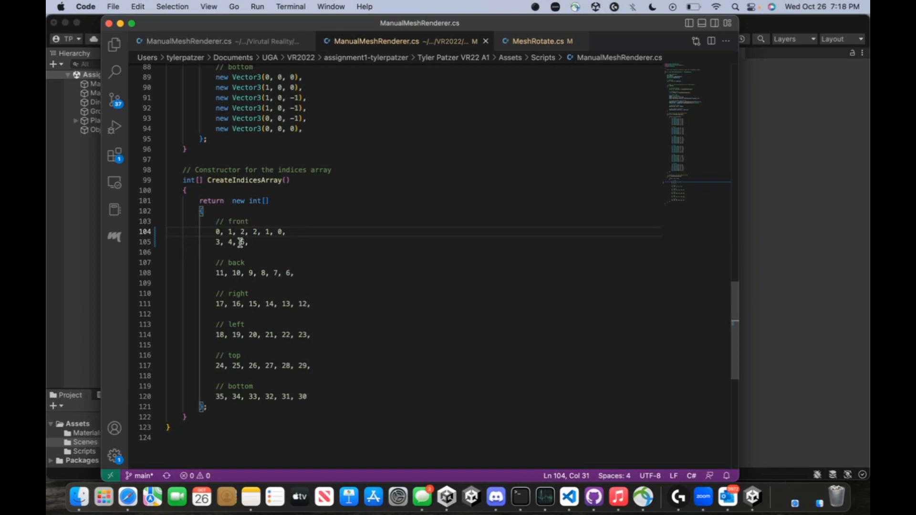
Append '5, 4, 3,' after the '3, 4, 5,' indices on line 105, save, and return to Unity
click(264, 245)
text(5)
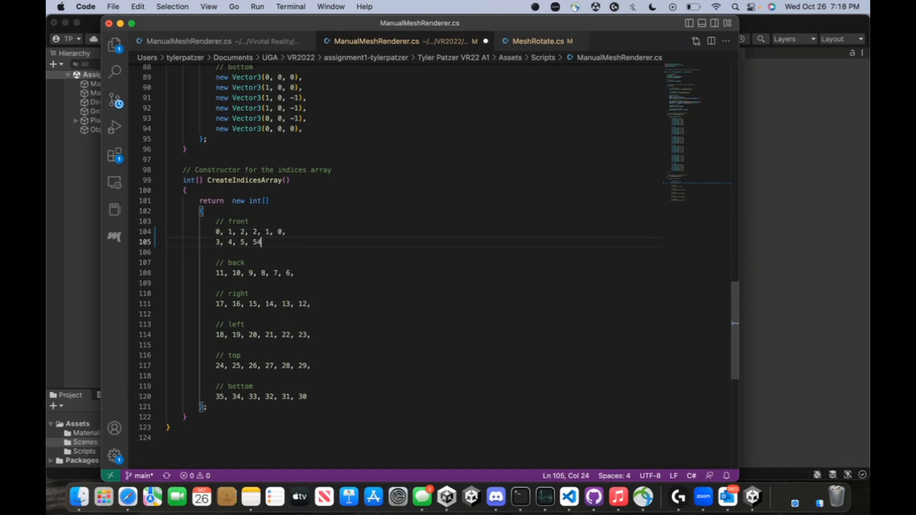
text(, 4, 3,)
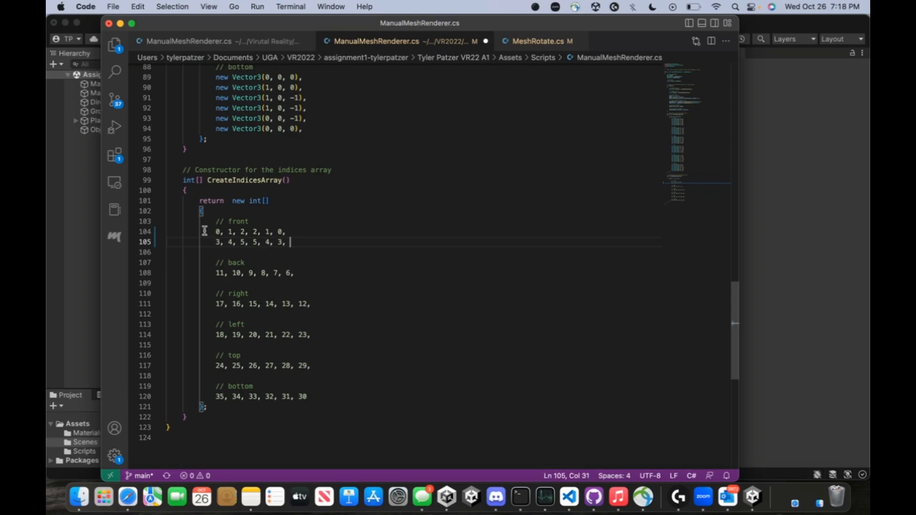
key(super+s)
click(833, 129)
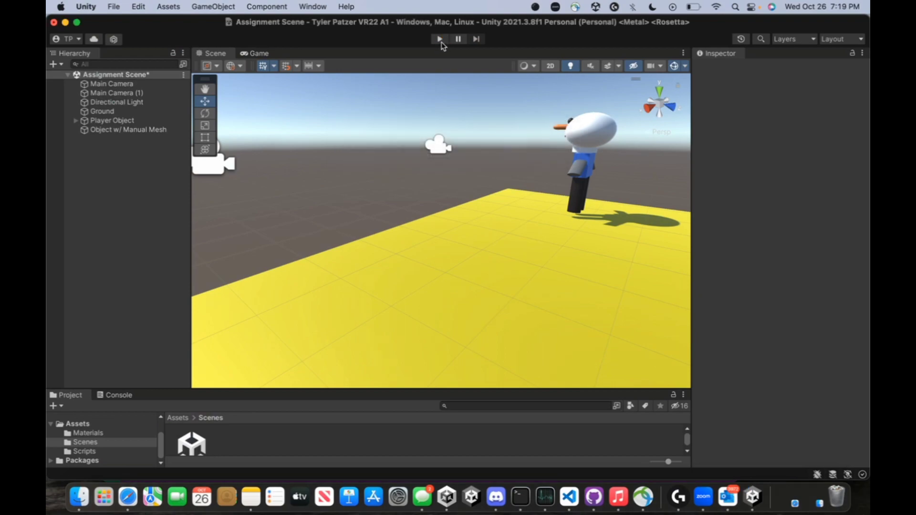
Play and pause the scene with the updated indices, then look around the blue cube in the Scene view
click(440, 40)
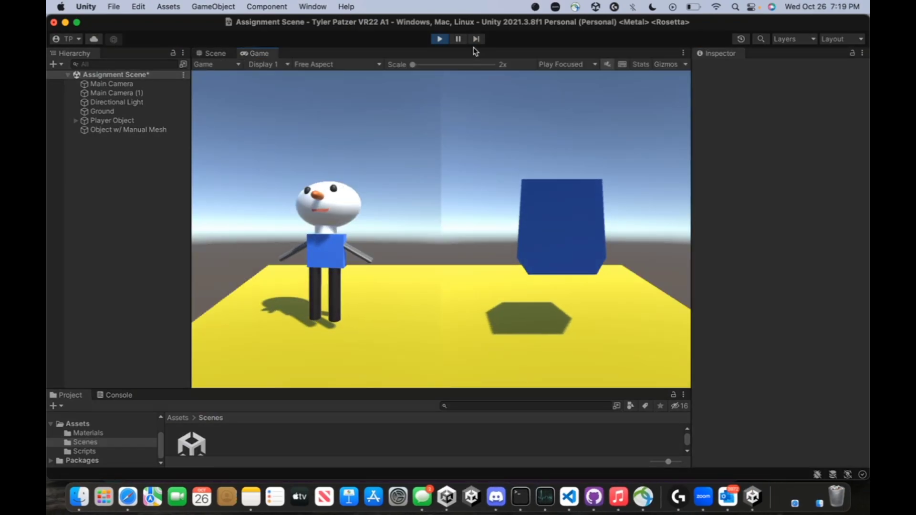
click(459, 40)
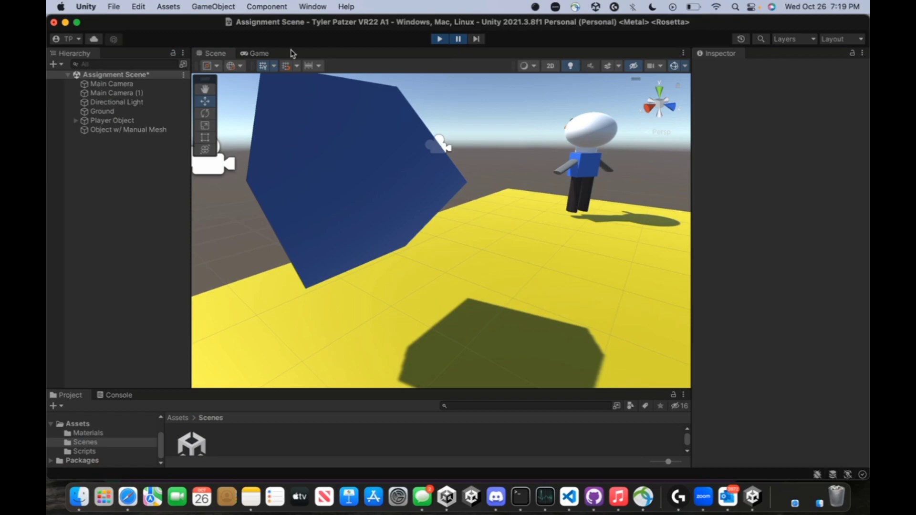
right_drag(311, 143, 332, 149)
right_drag(307, 153, 327, 120)
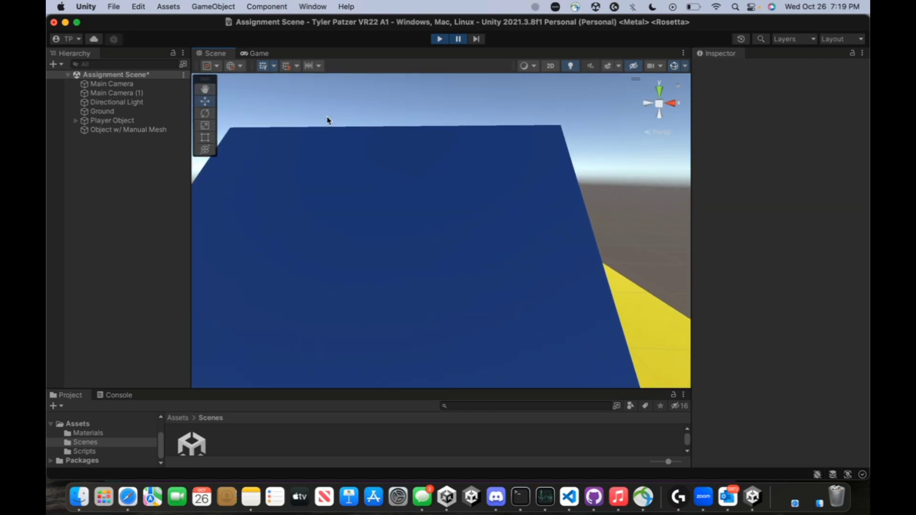
Scroll through ManualMeshRenderer.cs in Visual Studio Code to review the index code
click(569, 497)
scroll(525, 376, up, 15)
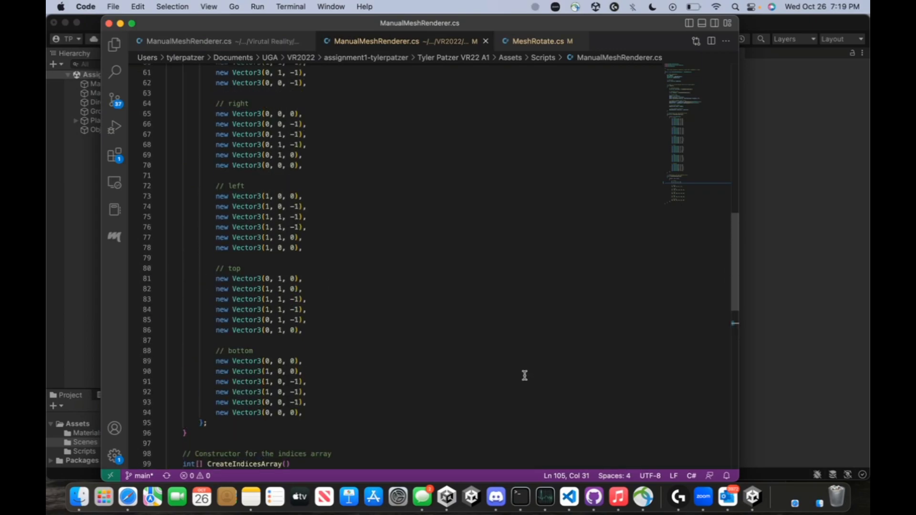
scroll(473, 351, up, 5)
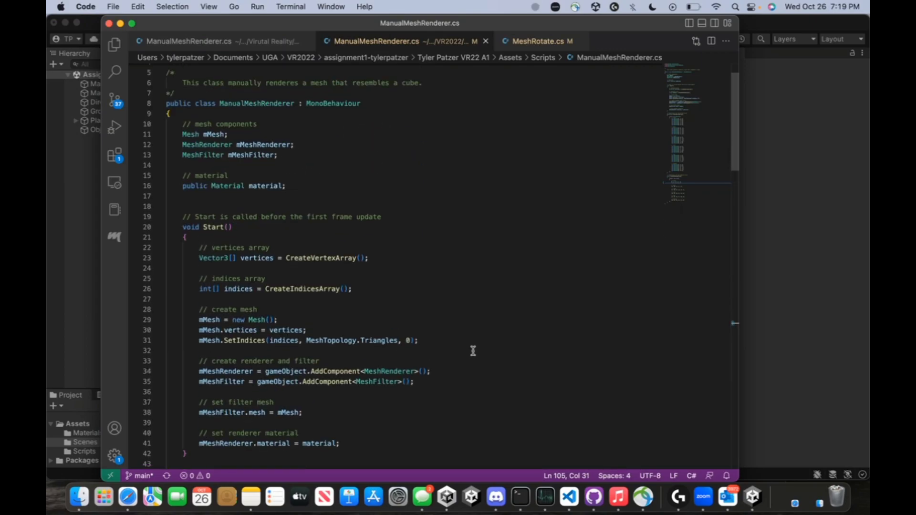
scroll(290, 249, down, 3)
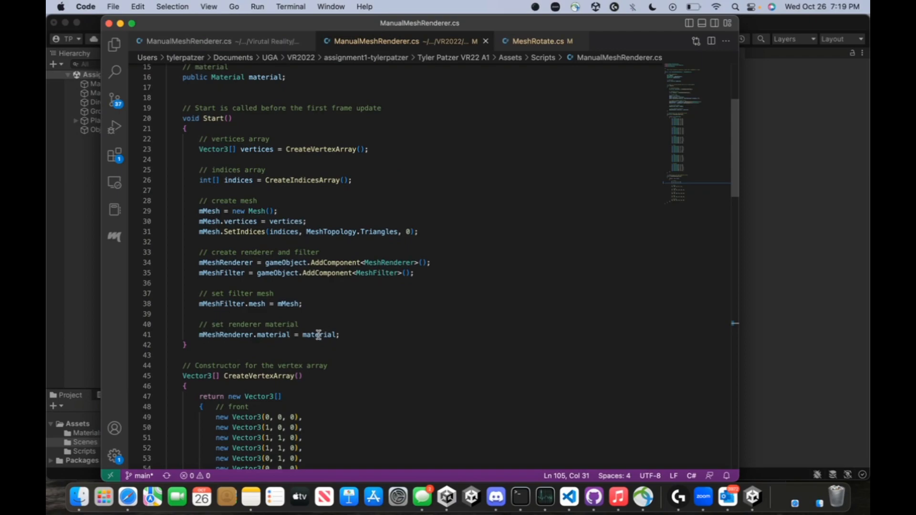
scroll(342, 306, up, 2)
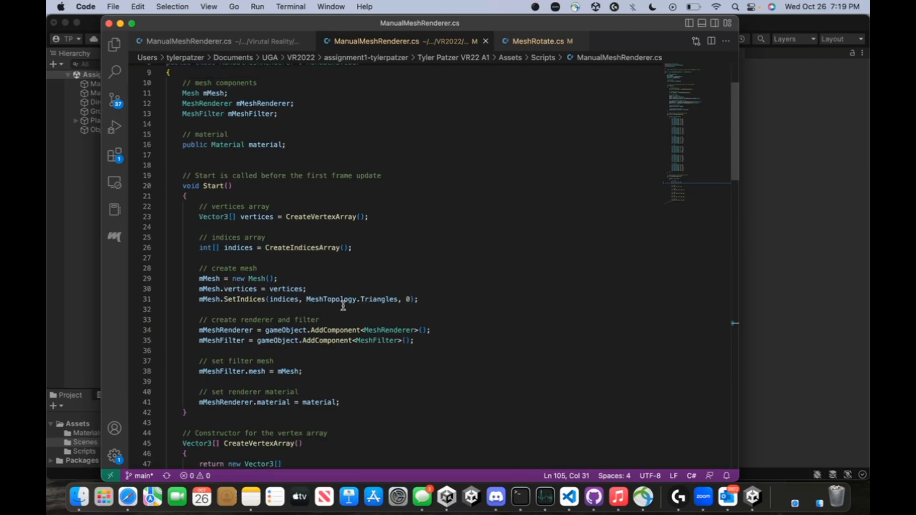
Back in Unity, fly the scene camera close to the blue front face and back over the ground
click(780, 260)
right_drag(591, 233, 546, 223)
key(w)
key(s)
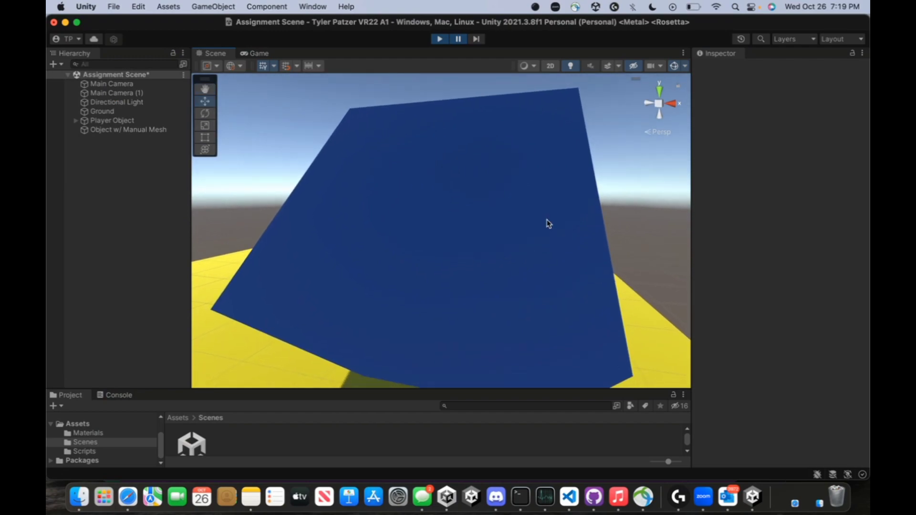
Play the Assignment Scene, turn the view onto the snowman and ground, then bring up Discord
click(439, 41)
right_drag(461, 134, 409, 207)
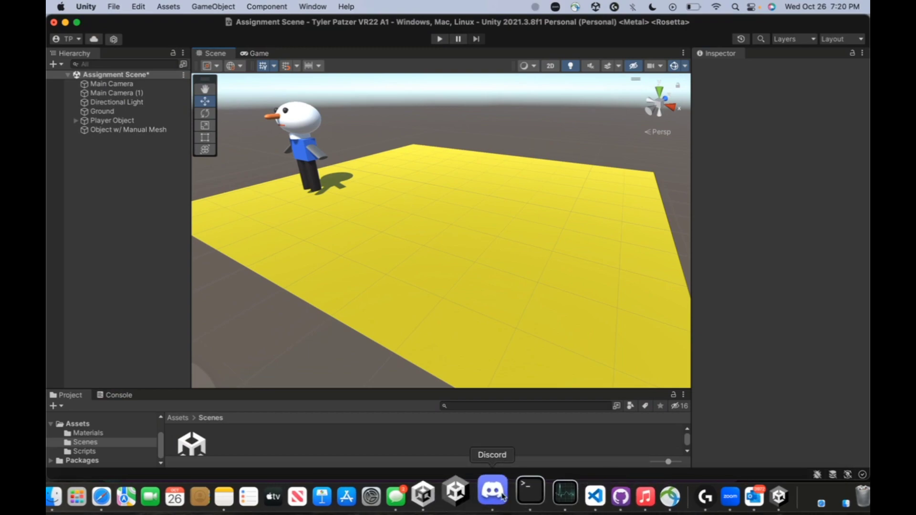
click(491, 496)
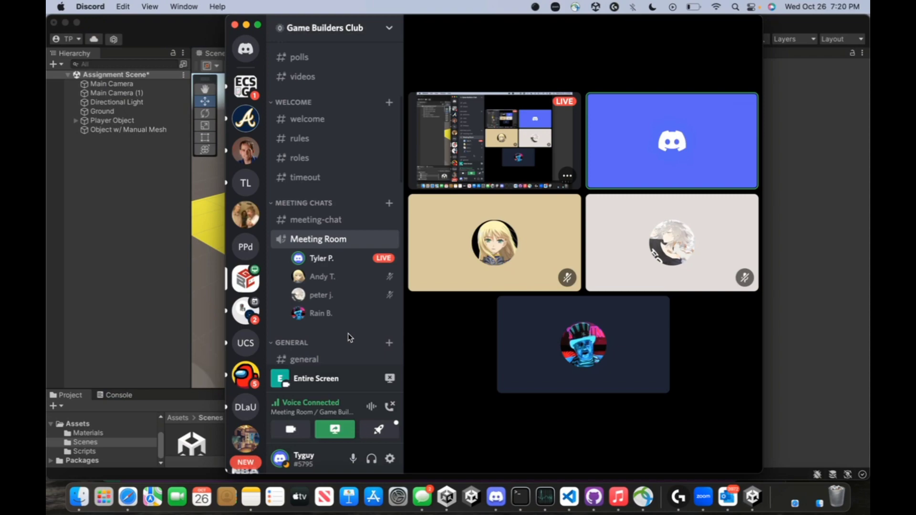
Exit full screen and stop watching the other participant's stream in the Discord call
click(903, 497)
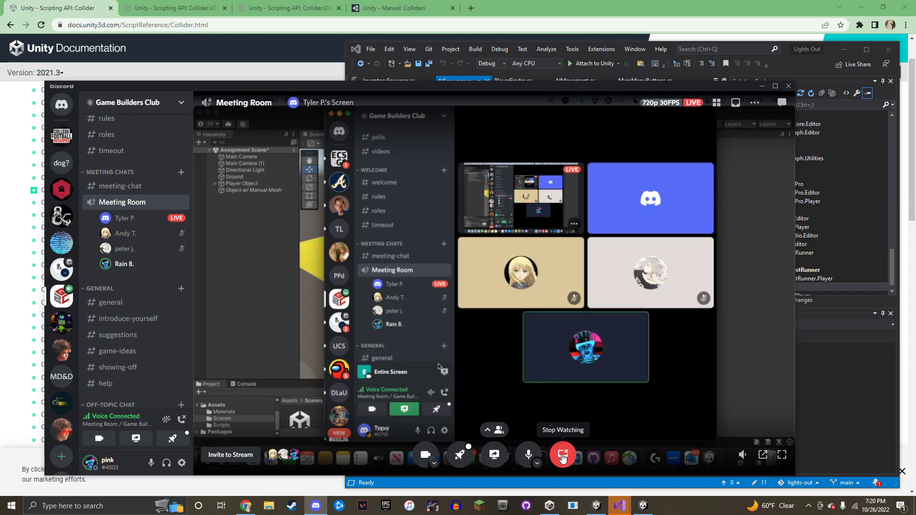
click(563, 457)
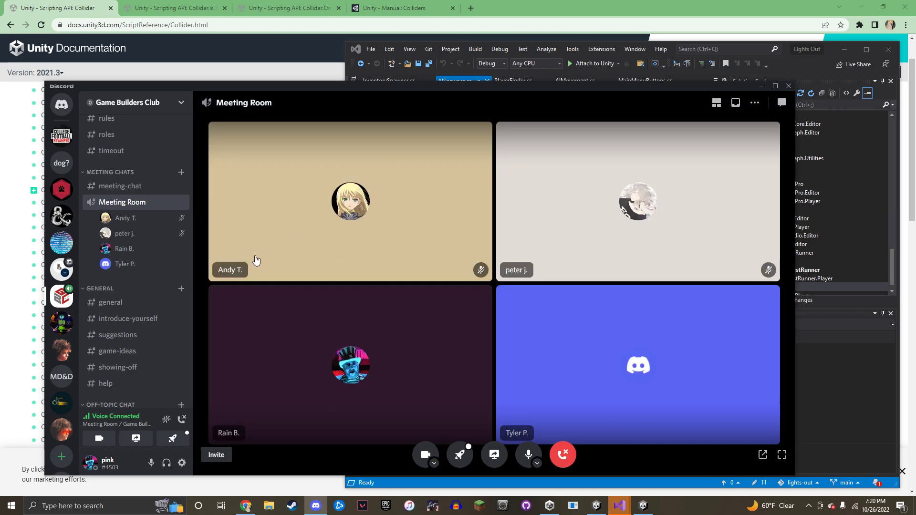
click(844, 49)
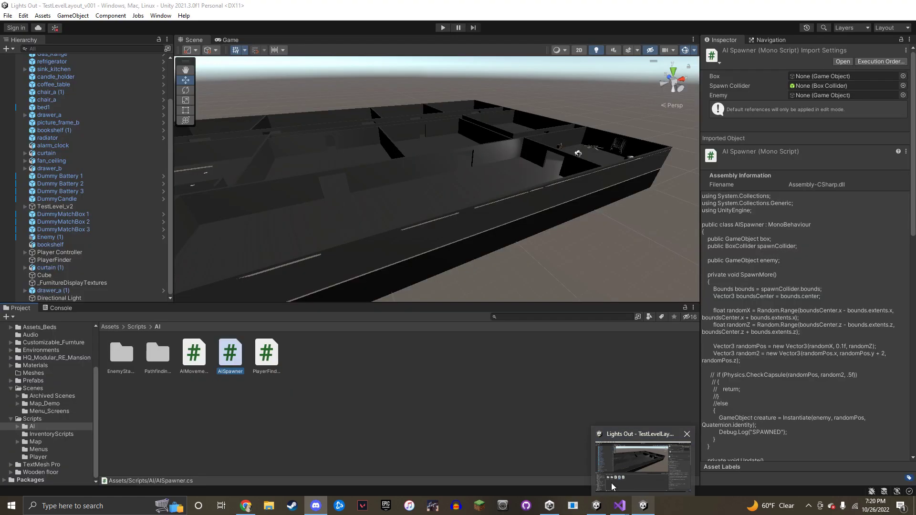
mouse_move(593, 509)
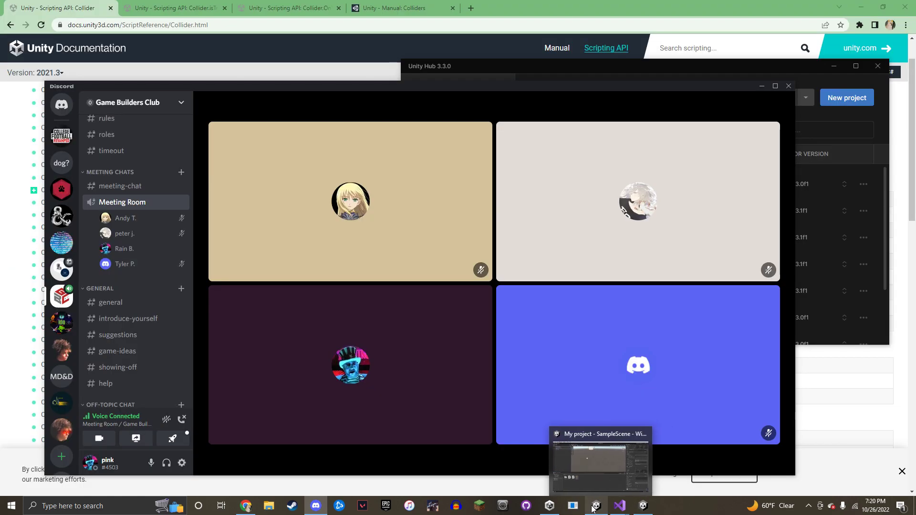
click(593, 473)
click(316, 506)
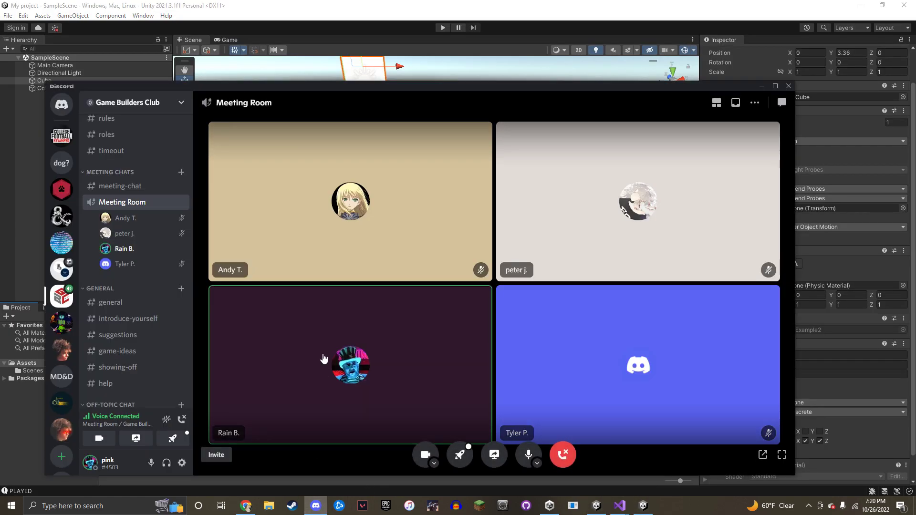
Go live sharing Screen 1 in the Meeting Room, then hide Discord to reveal Unity
click(136, 438)
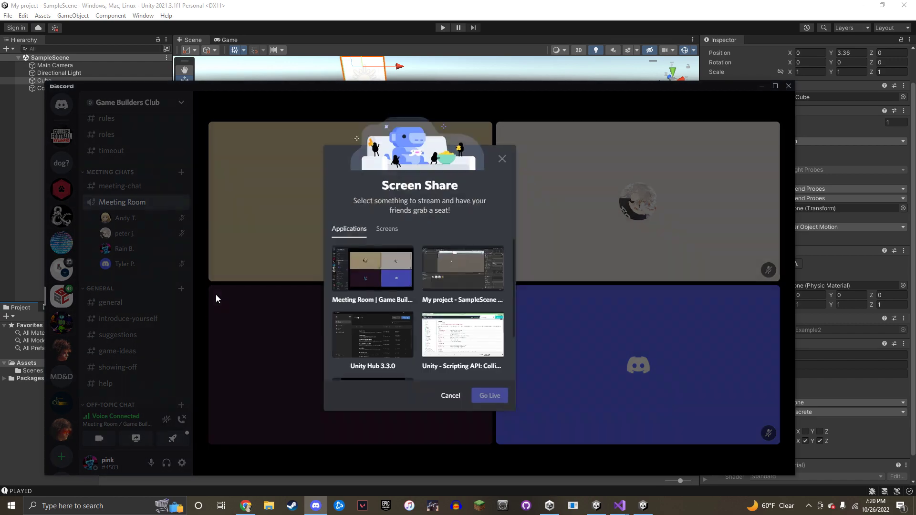
click(386, 230)
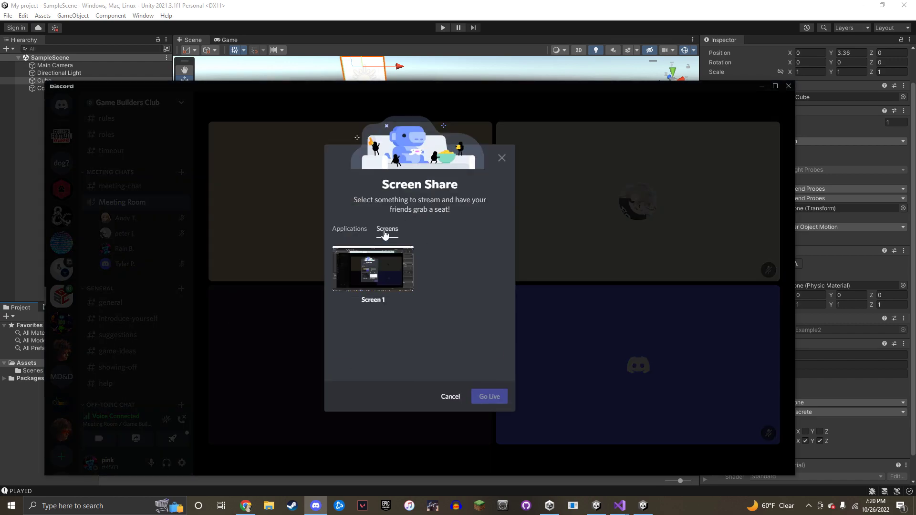
click(373, 272)
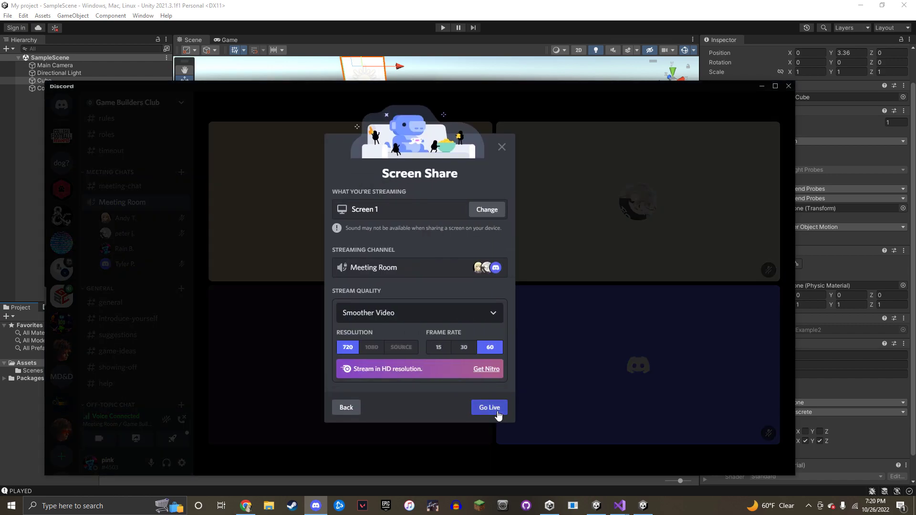
click(497, 414)
click(763, 87)
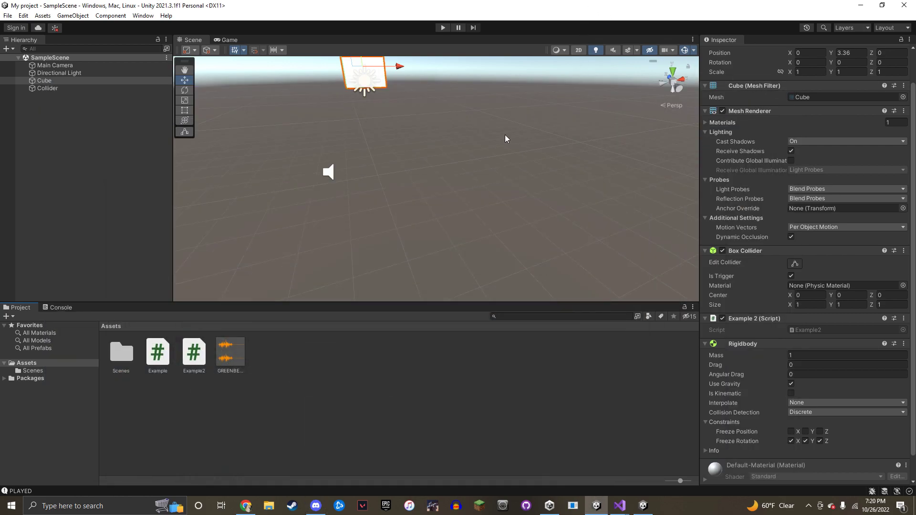
Orbit the Scene view around the cube and speaker, briefly checking and hiding the Discord call
right_drag(452, 205, 371, 138)
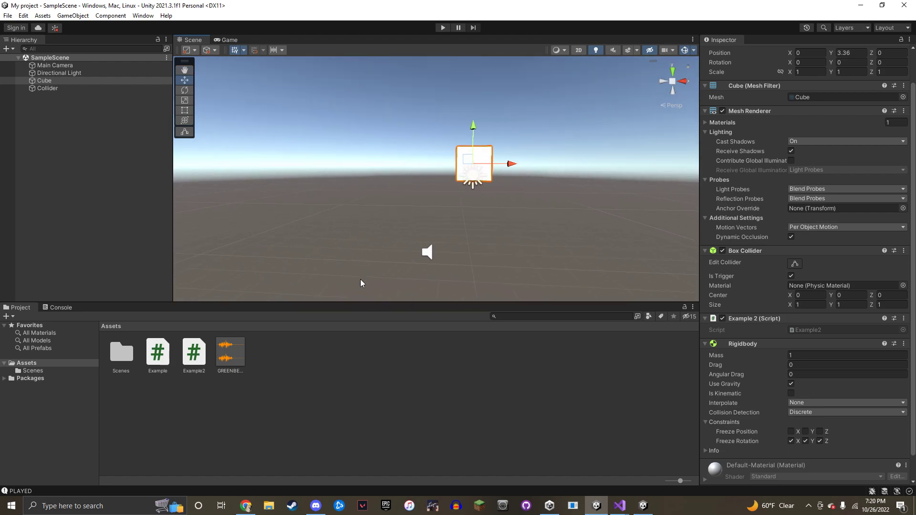
click(315, 506)
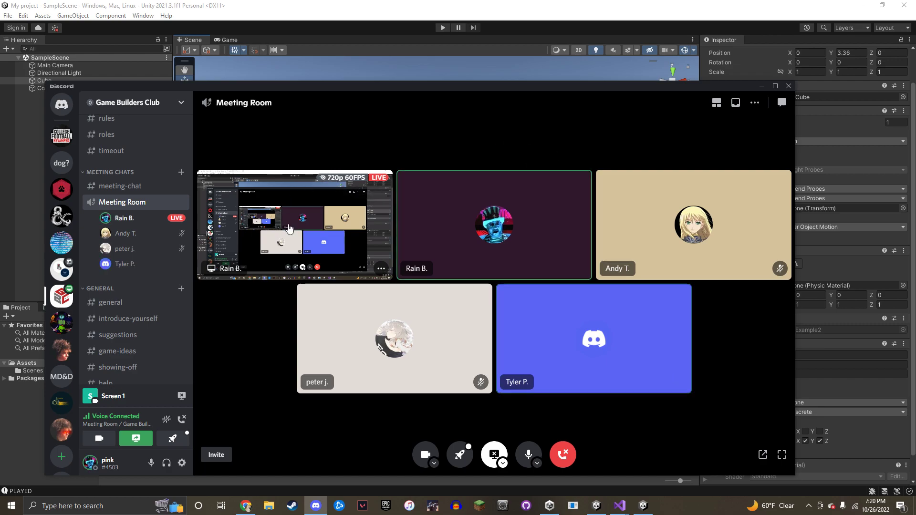
click(381, 195)
click(763, 85)
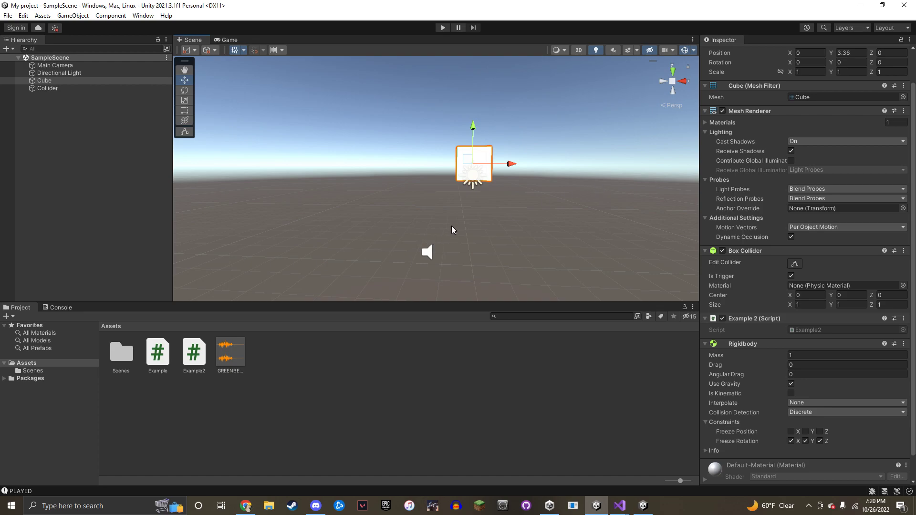
right_drag(451, 225, 551, 207)
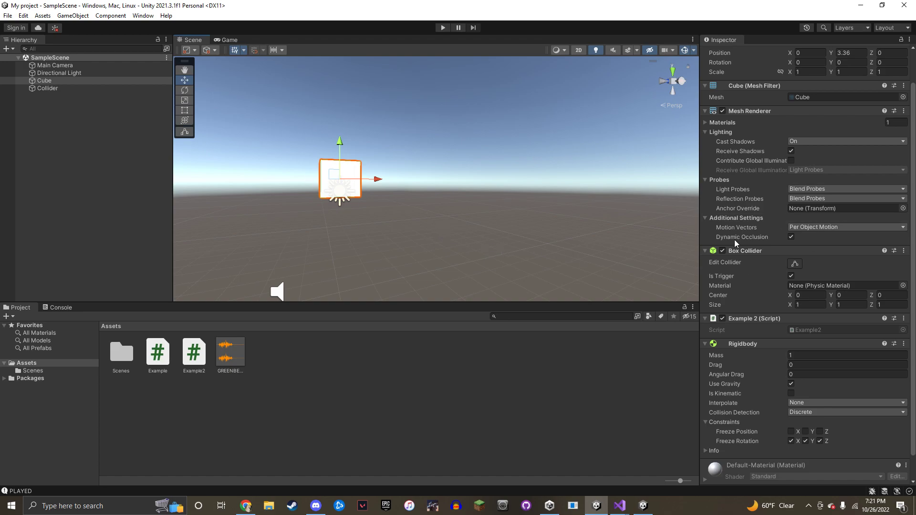
scroll(735, 239, up, 3)
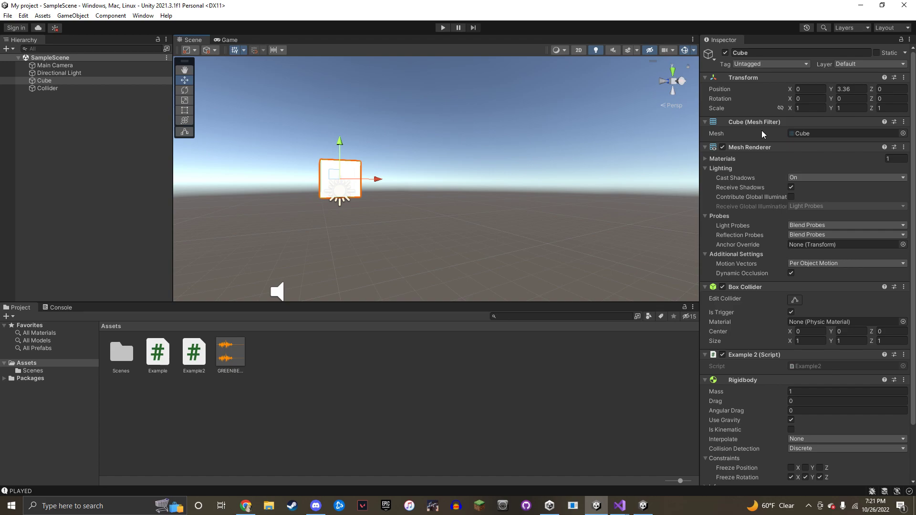
Switch to Chrome and bring up the Scripting API Collider documentation page
click(250, 499)
click(281, 5)
click(191, 4)
click(81, 4)
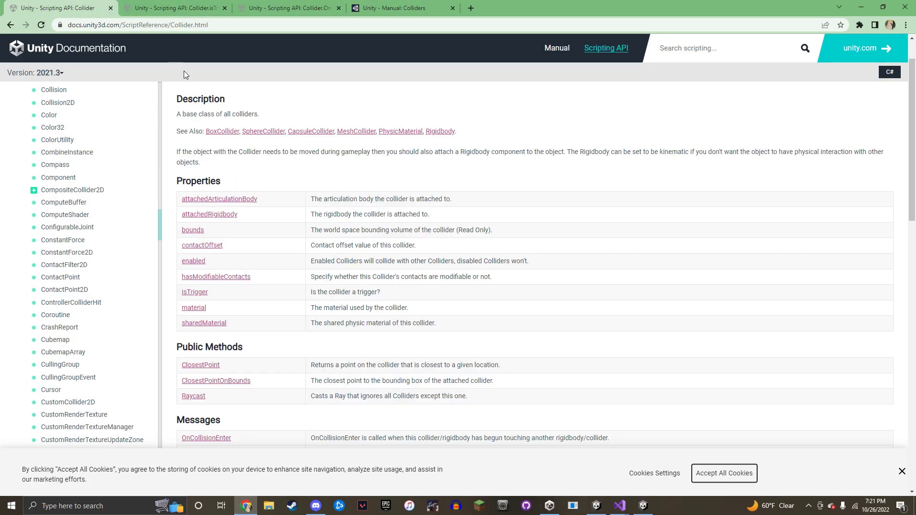
Highlight the Collider Description heading, the See Also collider types and the top of the Properties table
scroll(219, 100, up, 1)
drag(173, 151, 241, 153)
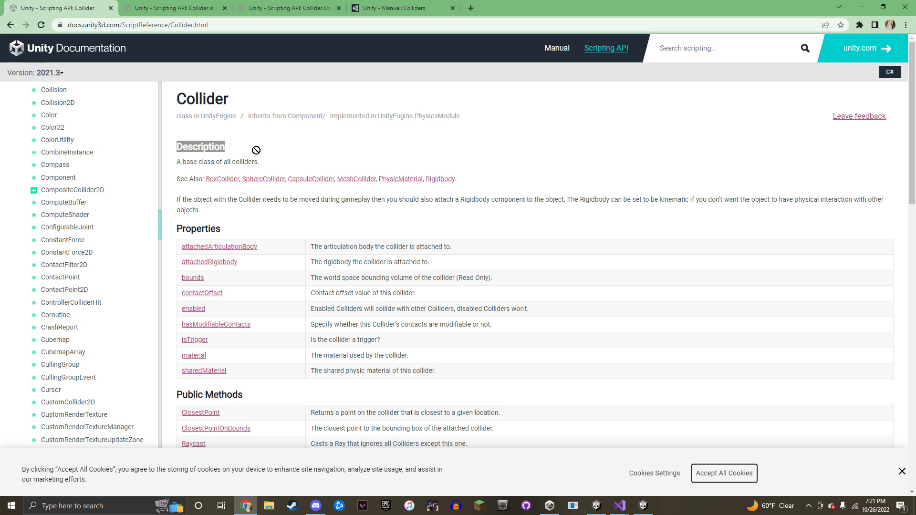
click(186, 148)
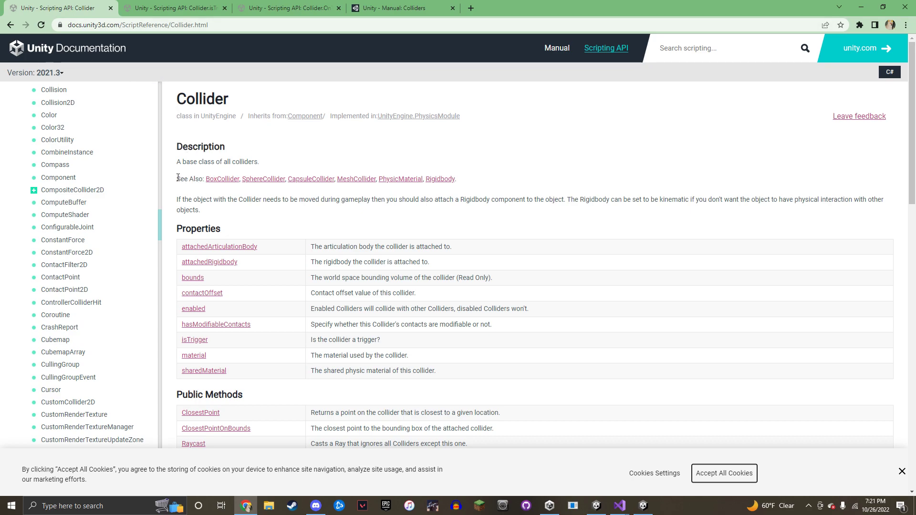
drag(175, 181, 484, 179)
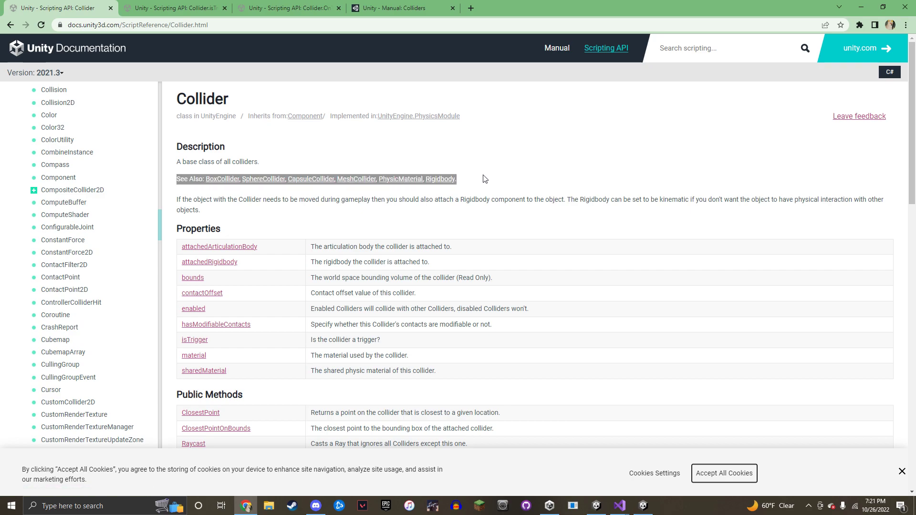
click(483, 179)
scroll(247, 224, down, 2)
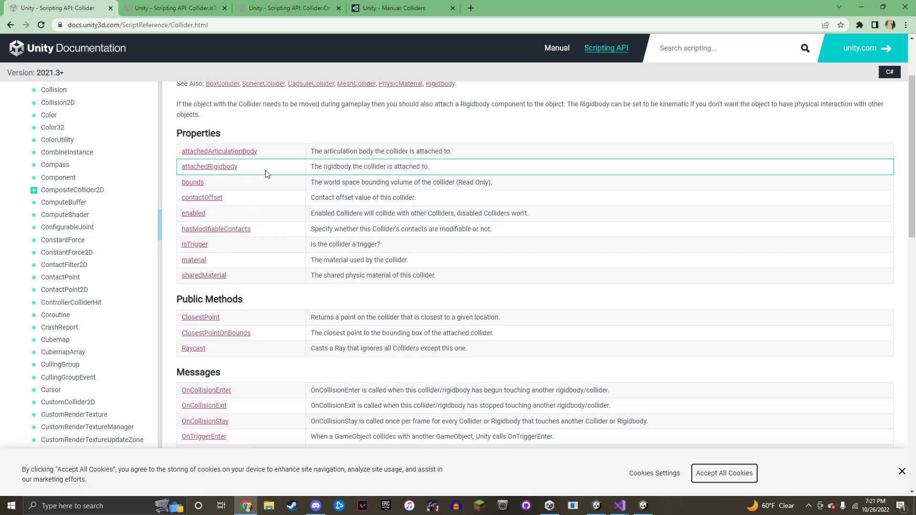
drag(172, 135, 436, 274)
click(438, 259)
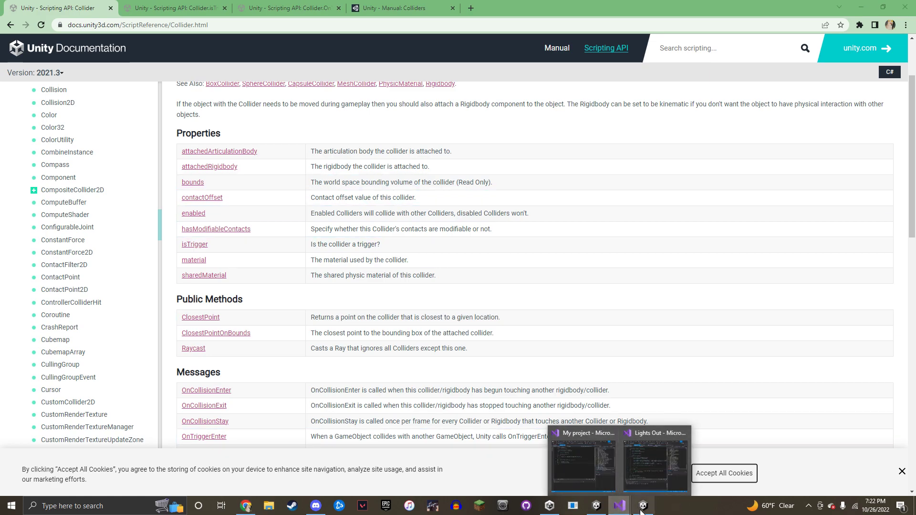
click(592, 506)
right_drag(418, 199, 387, 190)
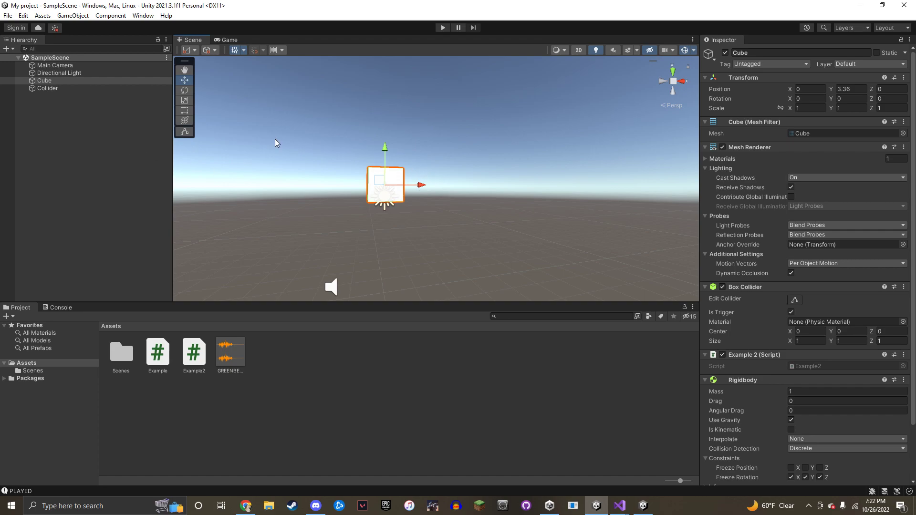
click(245, 506)
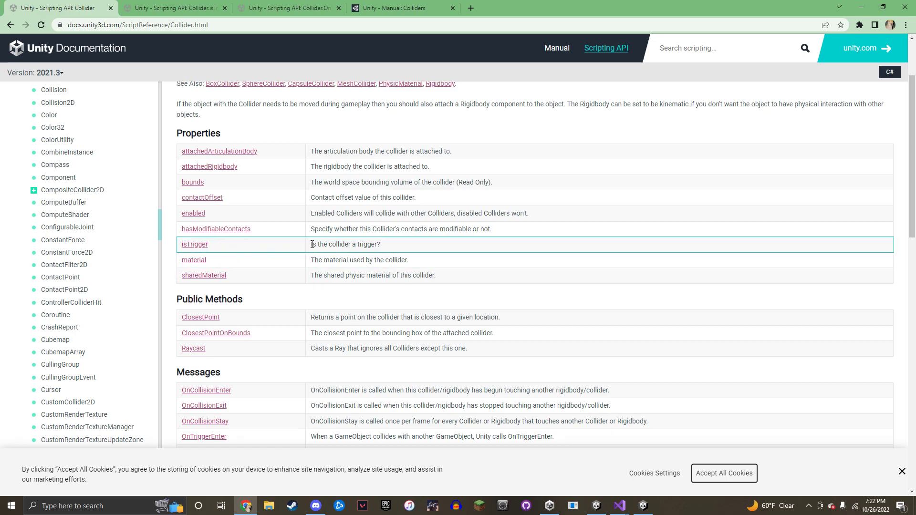
Scroll down to the Messages table and highlight its rows from OnCollisionEnter to OnTriggerStay
scroll(312, 245, down, 2)
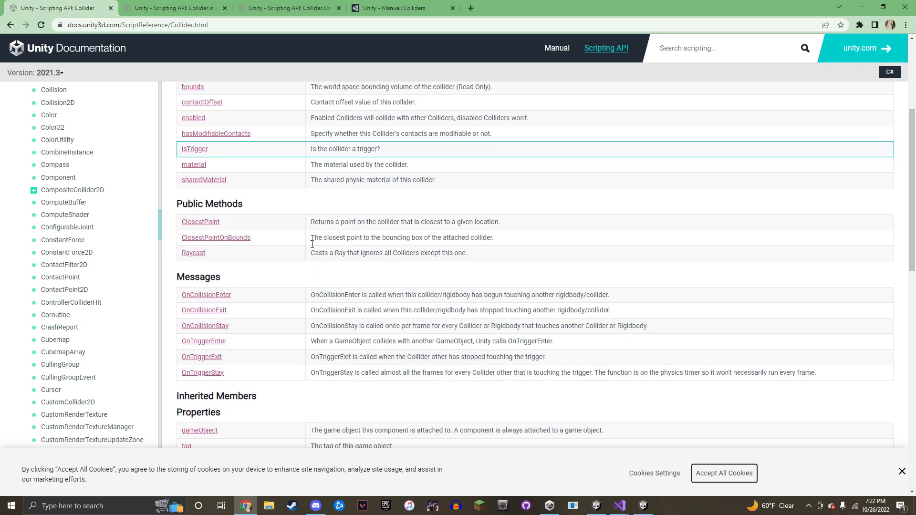
drag(179, 276, 418, 372)
click(385, 396)
drag(174, 295, 819, 377)
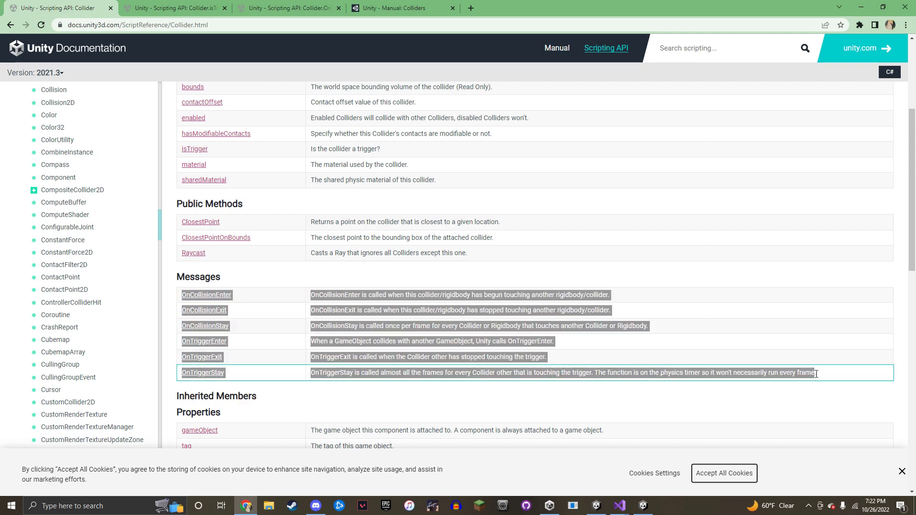
click(381, 337)
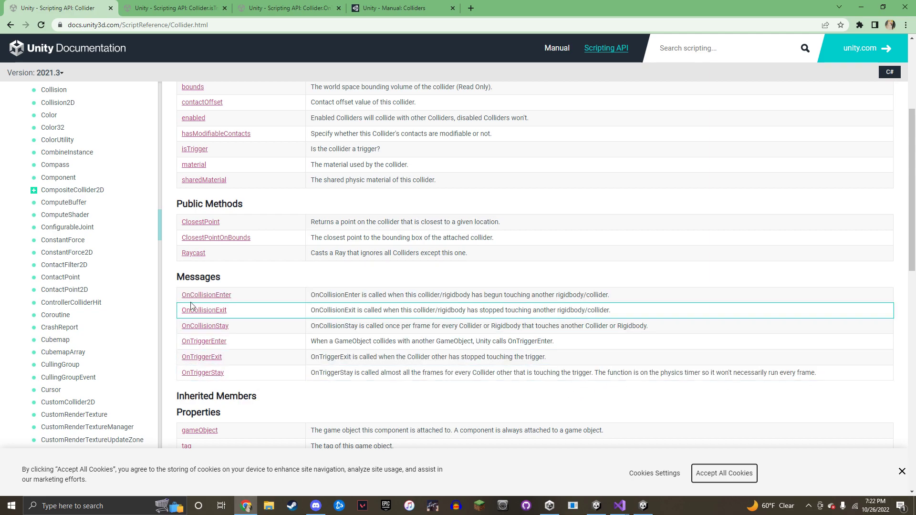
Repeatedly highlight the OnCollisionEnter and OnCollisionExit messages and the Messages heading
scroll(190, 275, down, 2)
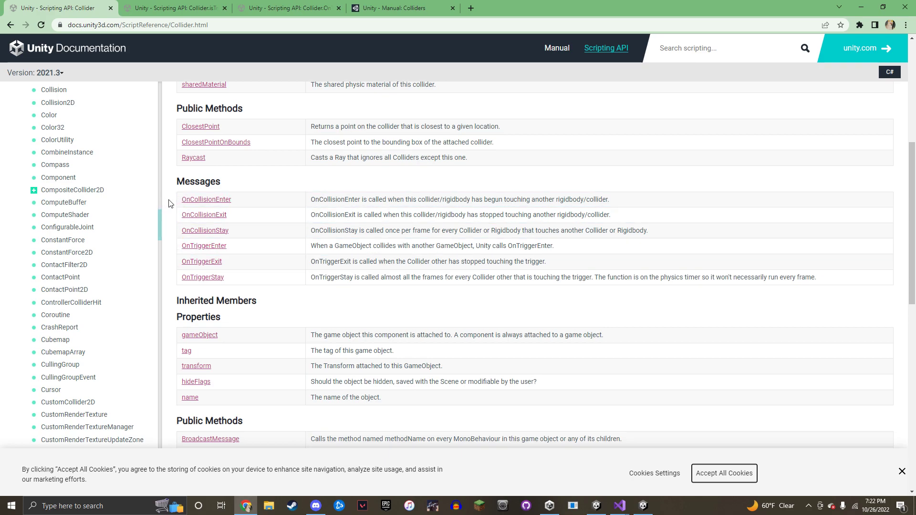
drag(172, 200, 257, 238)
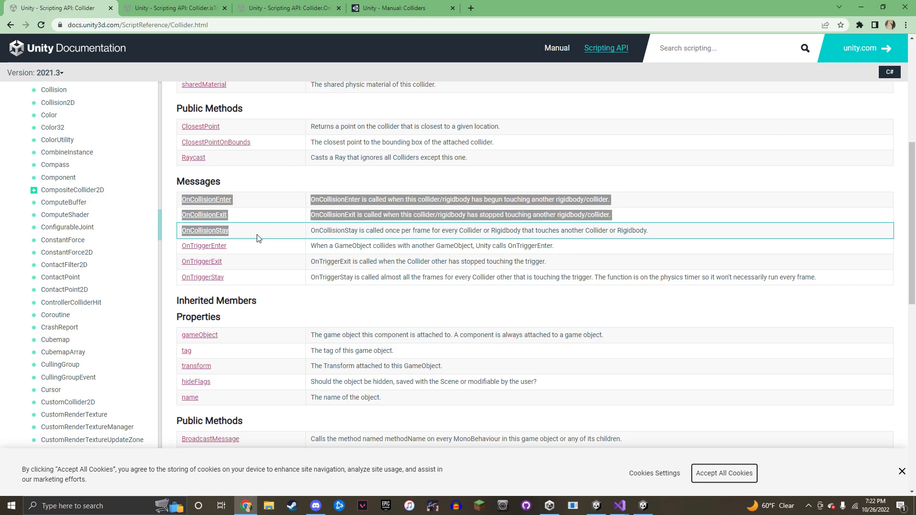
click(284, 233)
drag(174, 200, 263, 201)
click(307, 177)
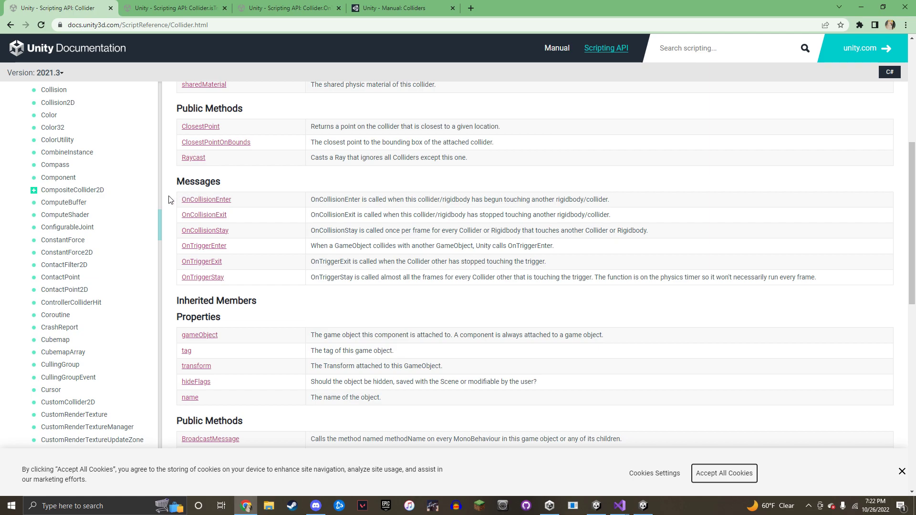
drag(170, 200, 244, 205)
click(248, 187)
drag(172, 217, 231, 220)
click(265, 175)
drag(222, 182, 176, 184)
click(285, 172)
drag(177, 229, 248, 228)
click(172, 228)
Move past the OnTriggerEnter tab to the Manual's Colliders page and scroll through it
scroll(174, 224, down, 1)
scroll(174, 215, up, 1)
scroll(170, 249, up, 6)
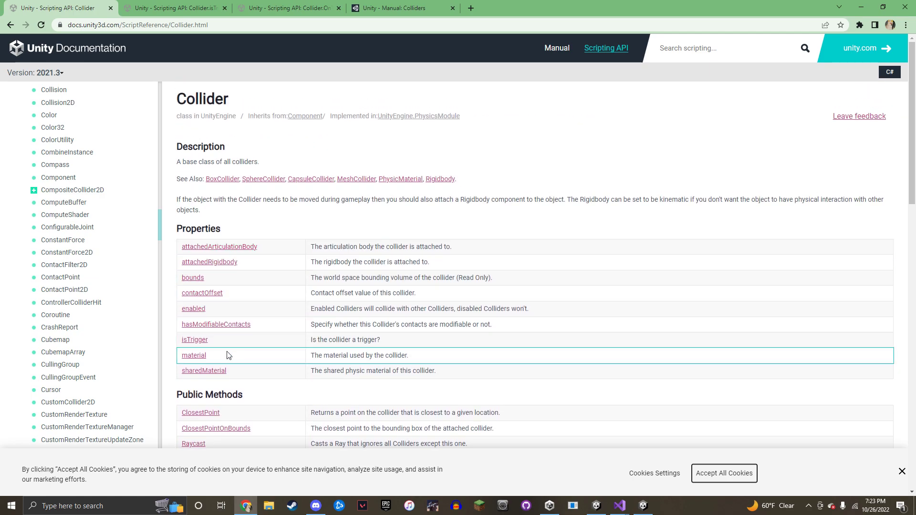
scroll(174, 299, down, 7)
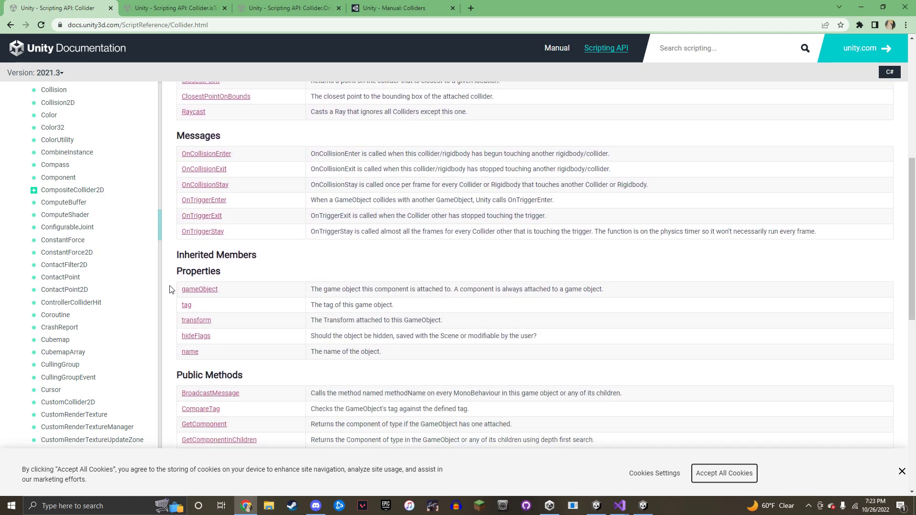
scroll(174, 262, up, 1)
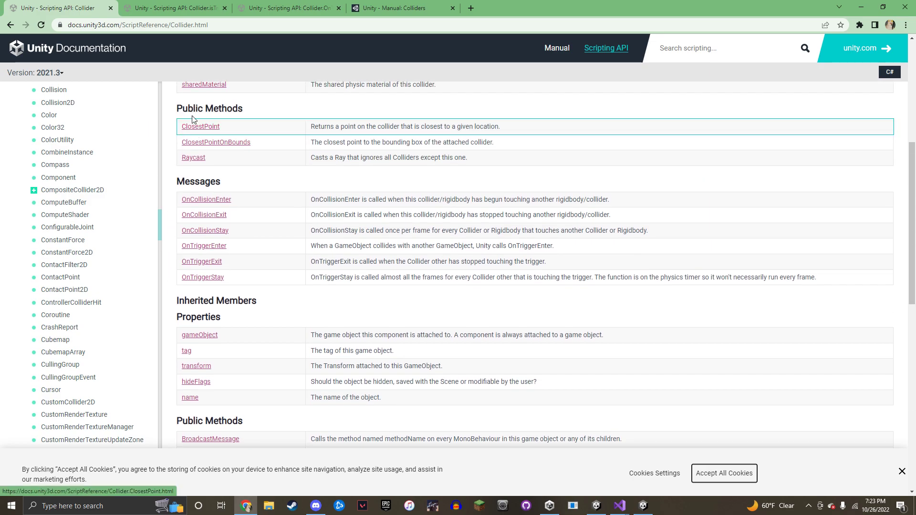
click(280, 6)
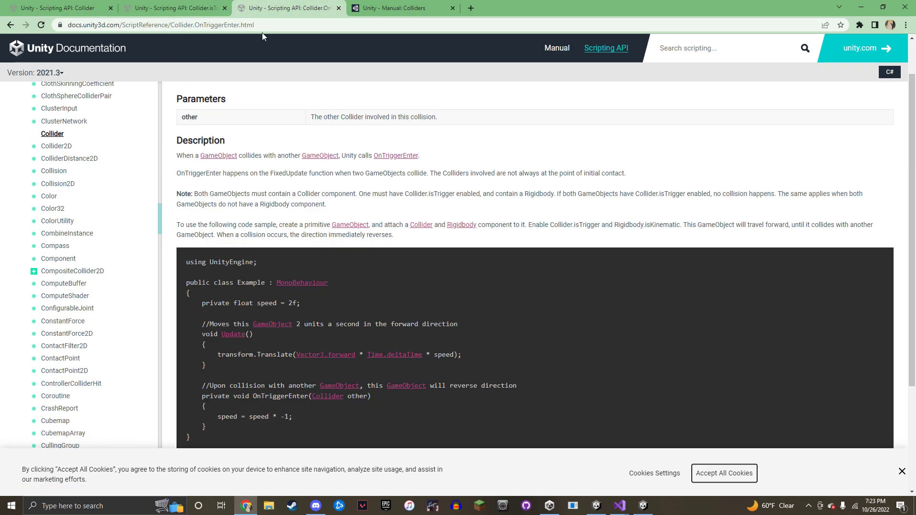
key(ctrl+Tab)
scroll(248, 163, down, 7)
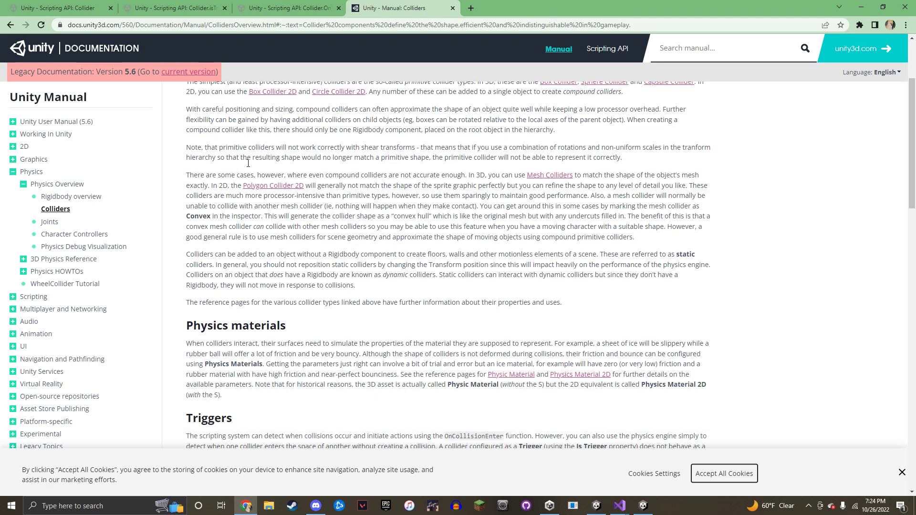
scroll(250, 167, up, 8)
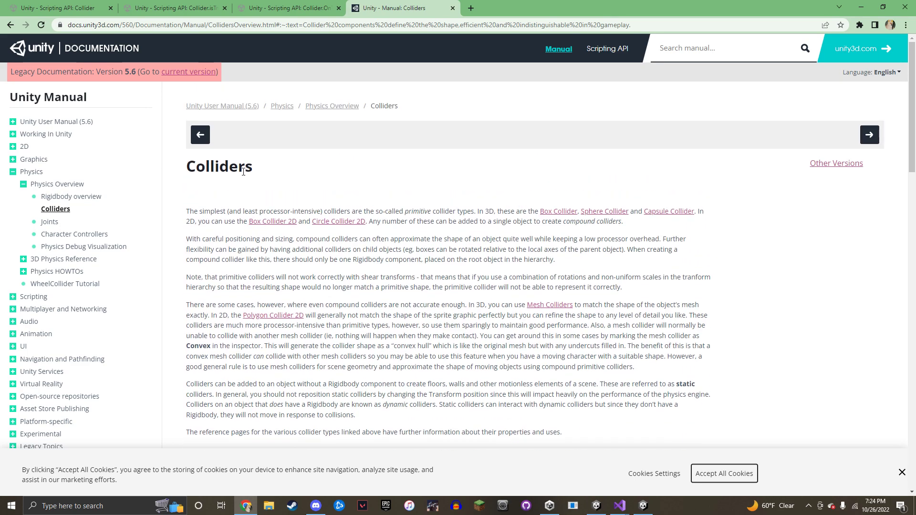
scroll(248, 166, down, 15)
scroll(248, 163, down, 12)
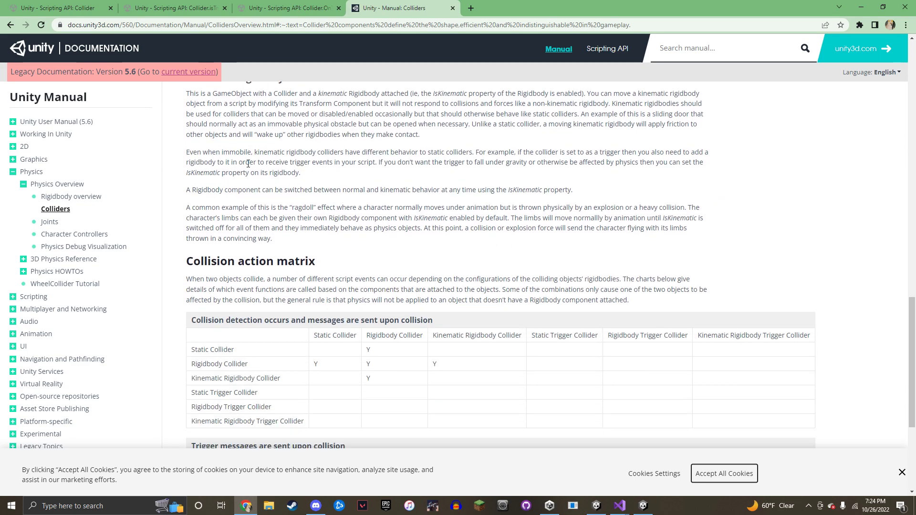
scroll(265, 168, up, 20)
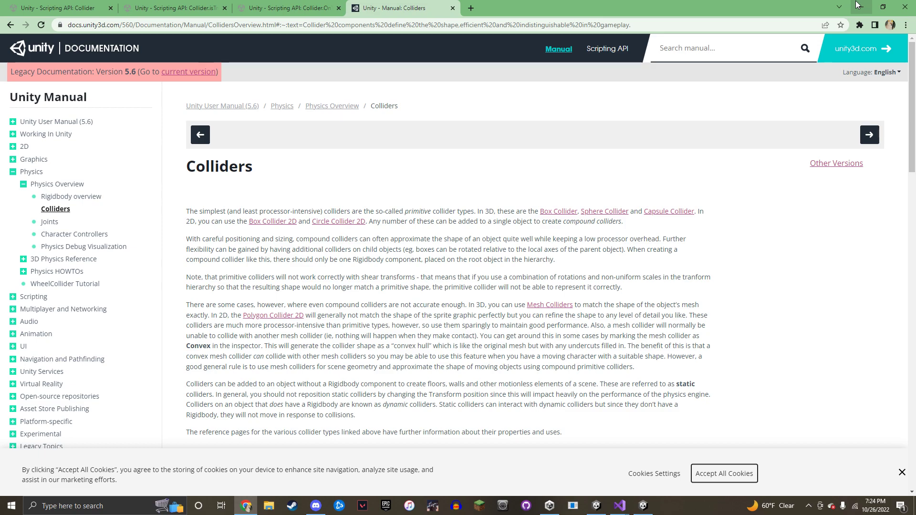
Switch to the Collider.isTrigger reference page and highlight its heading
click(278, 4)
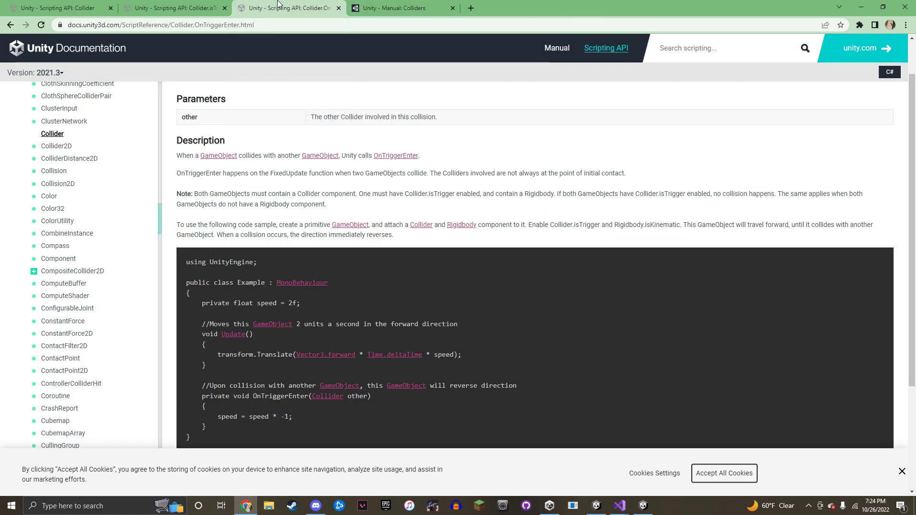
key(ctrl+shift+Tab)
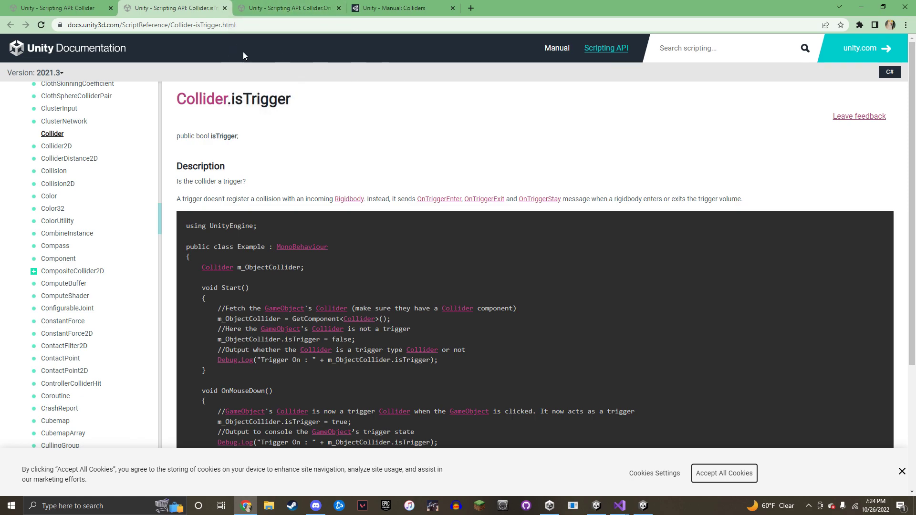
drag(313, 103, 181, 97)
click(299, 102)
Highlight the description sentence 'Is the collider a trigger?' several times
drag(170, 183, 254, 182)
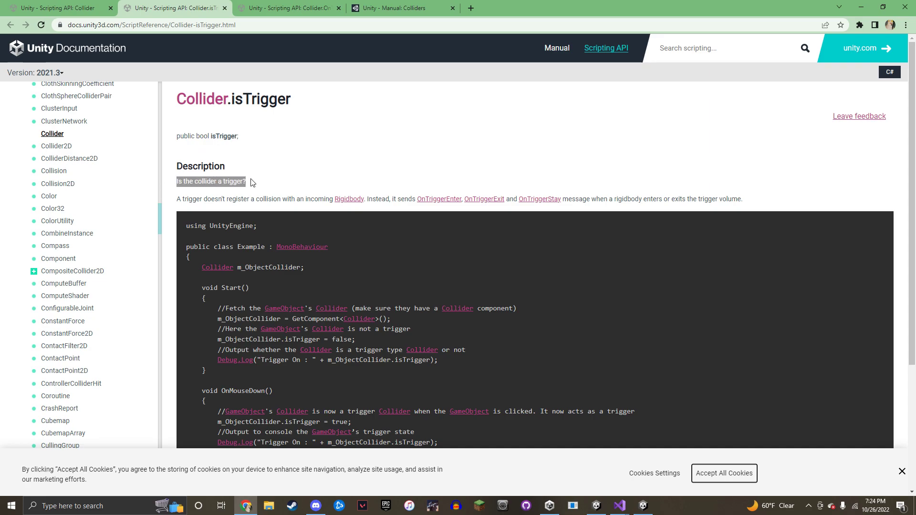
click(197, 180)
drag(172, 182, 252, 186)
click(190, 186)
drag(176, 184, 251, 185)
click(248, 188)
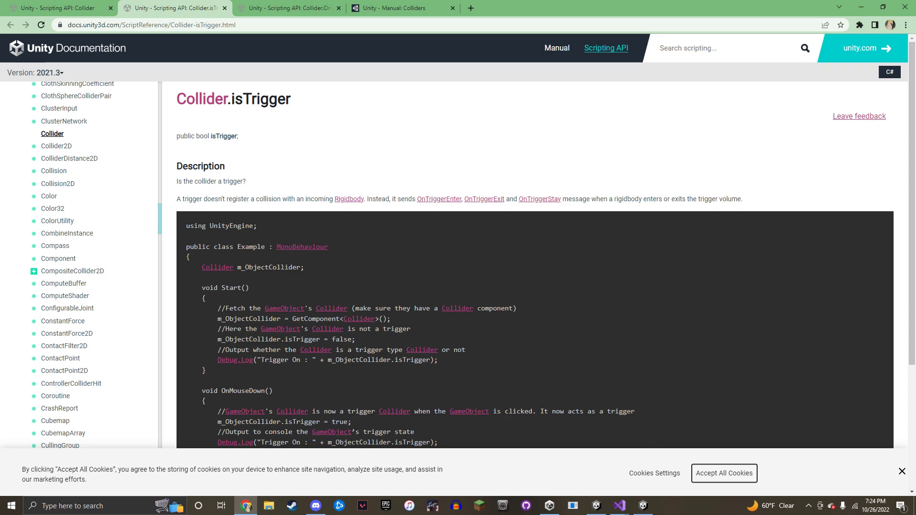
Return to Unity, select the Cube and scroll its Inspector to review its components
mouse_move(645, 506)
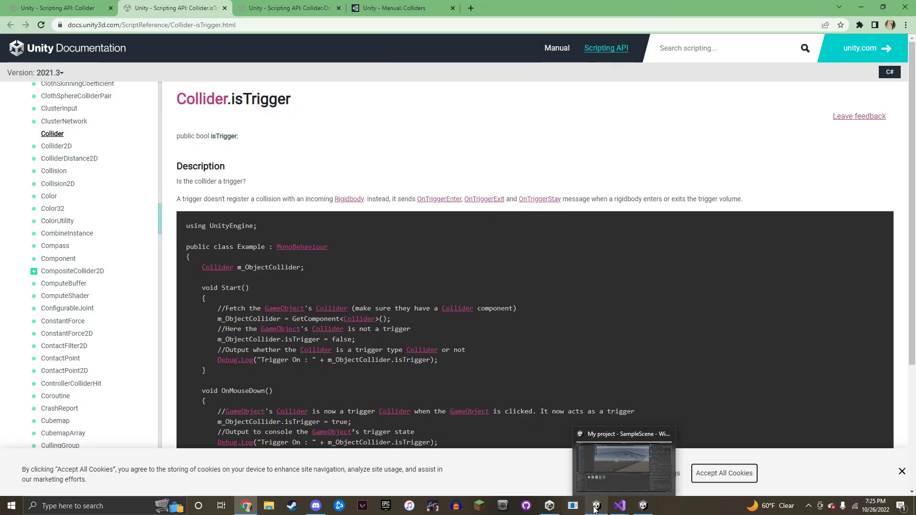
click(596, 506)
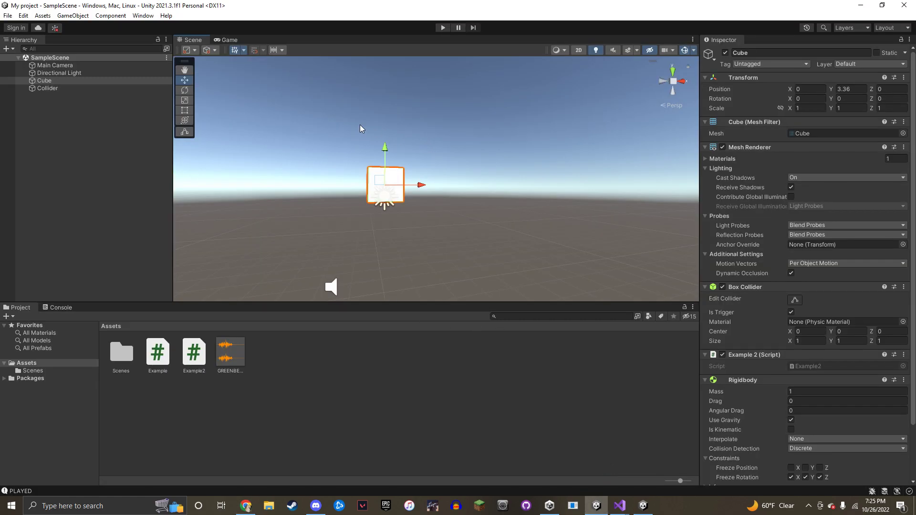
click(133, 88)
click(120, 97)
click(120, 81)
right_drag(450, 135, 369, 123)
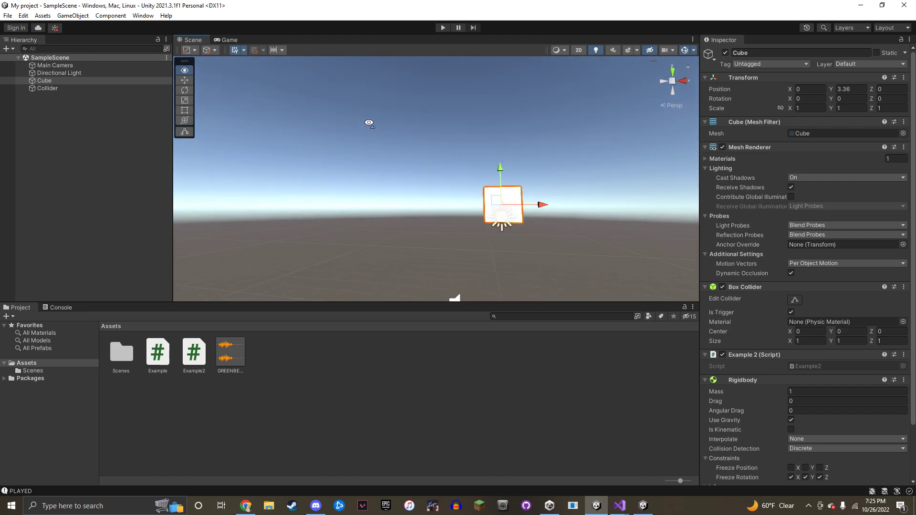
right_drag(475, 135, 510, 147)
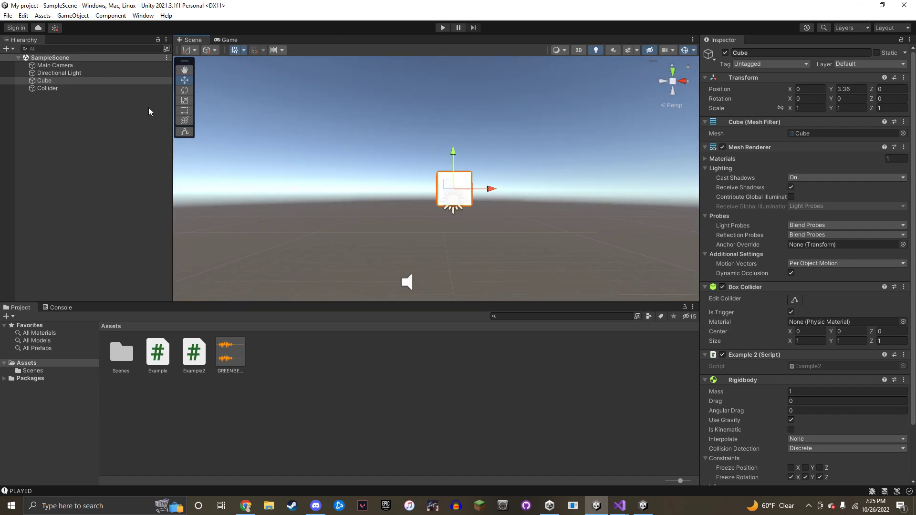
right_drag(250, 121, 325, 138)
scroll(738, 313, down, 3)
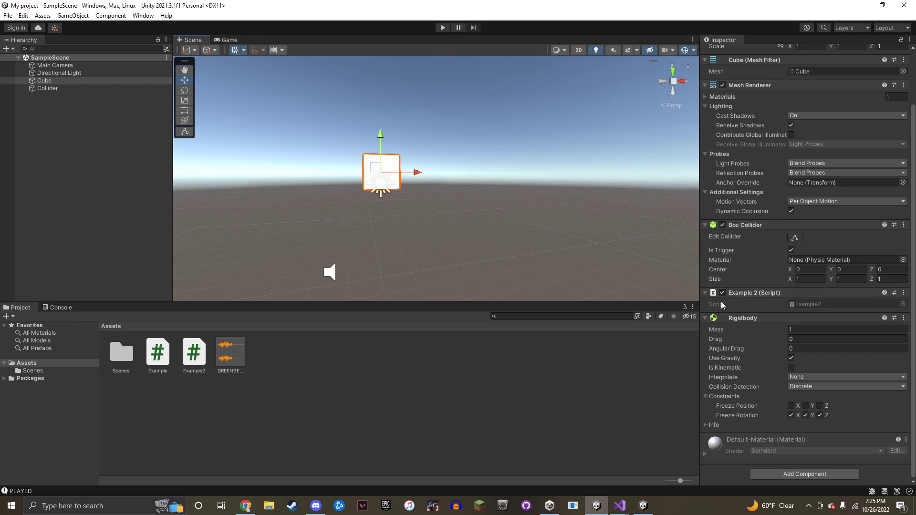
Orbit around the cube, briefly selecting the Collider object, then reselect the cube in the scene
right_drag(408, 244, 379, 193)
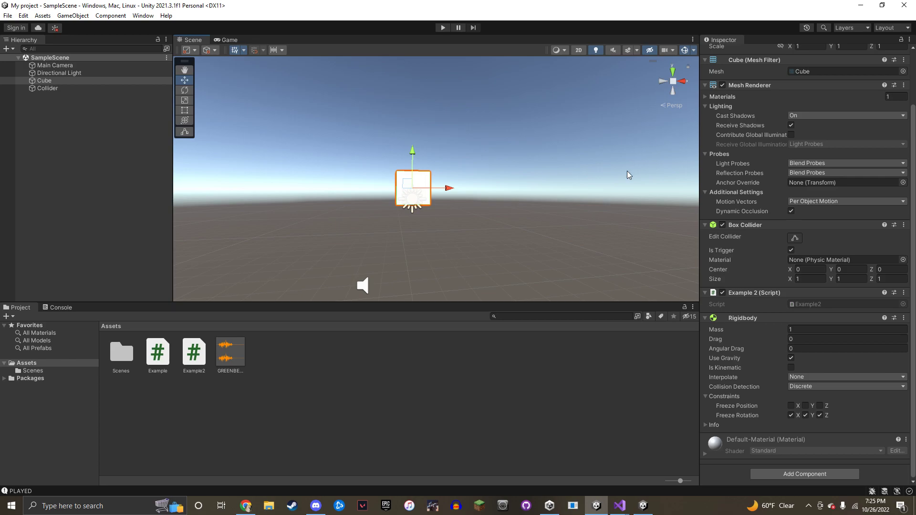
right_drag(542, 172, 559, 166)
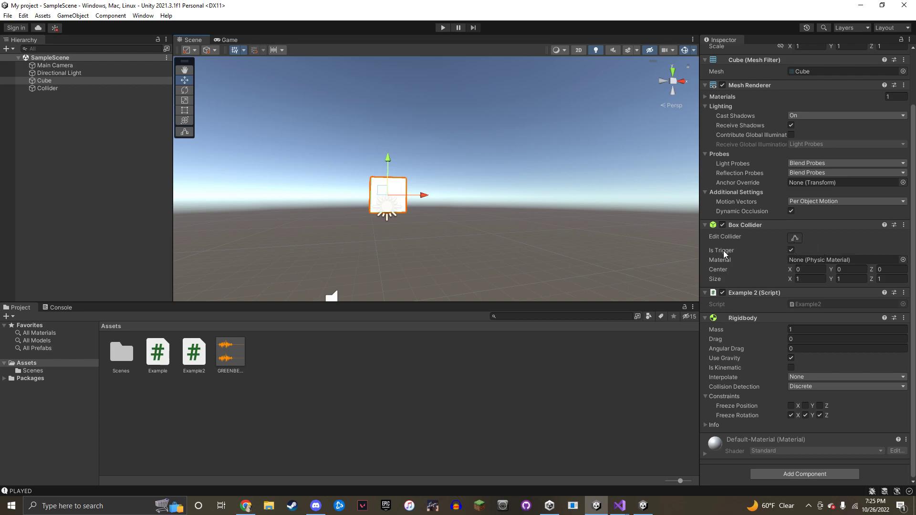
right_drag(458, 200, 445, 195)
click(54, 88)
right_drag(467, 157, 463, 209)
click(408, 152)
drag(462, 149, 460, 142)
right_drag(459, 141, 480, 91)
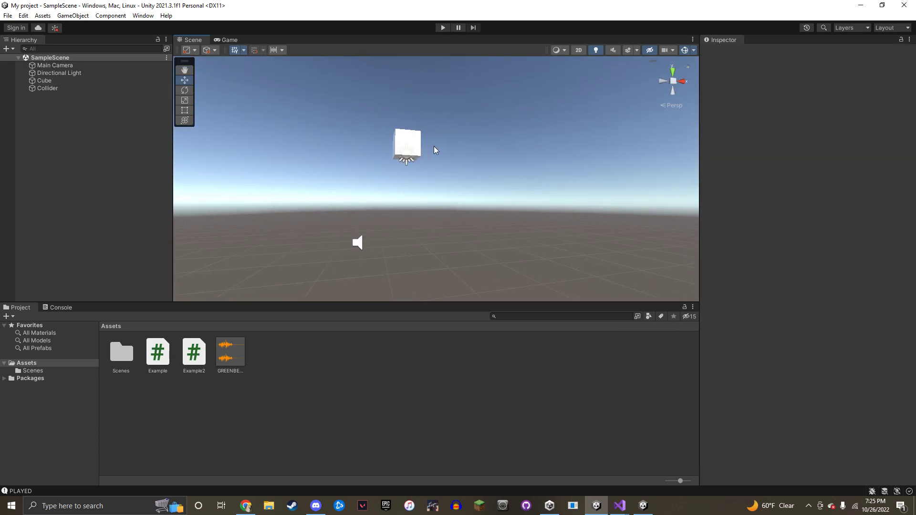
click(408, 146)
Select Collider in the Hierarchy to show its Box Collider, Example script and GREENBEAN Audio Source
click(84, 87)
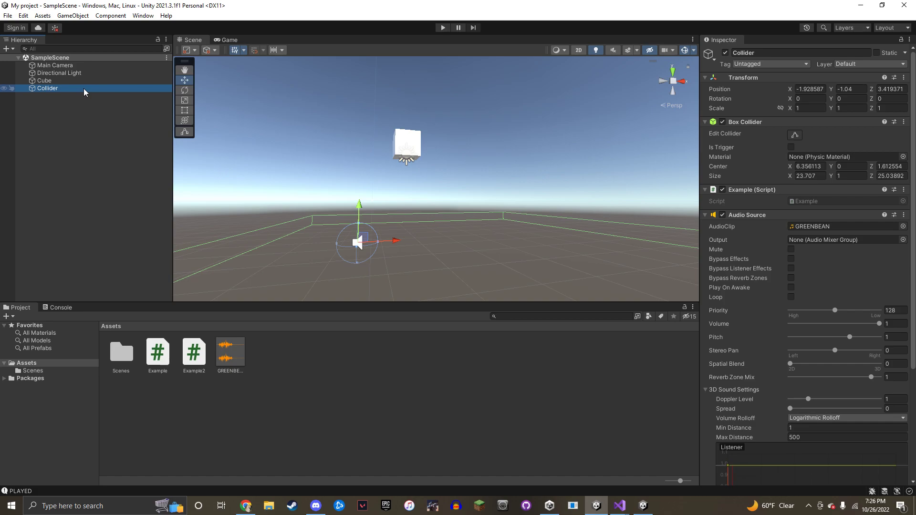
Fly the scene camera back and tilt it to view the Collider's flat box from several angles
key(a)
right_drag(260, 139, 356, 214)
key(s)
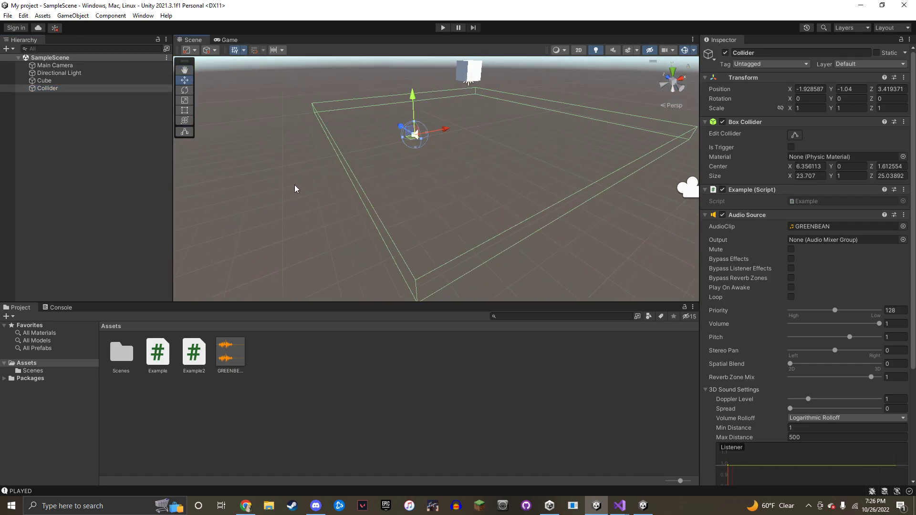
right_drag(394, 176, 398, 156)
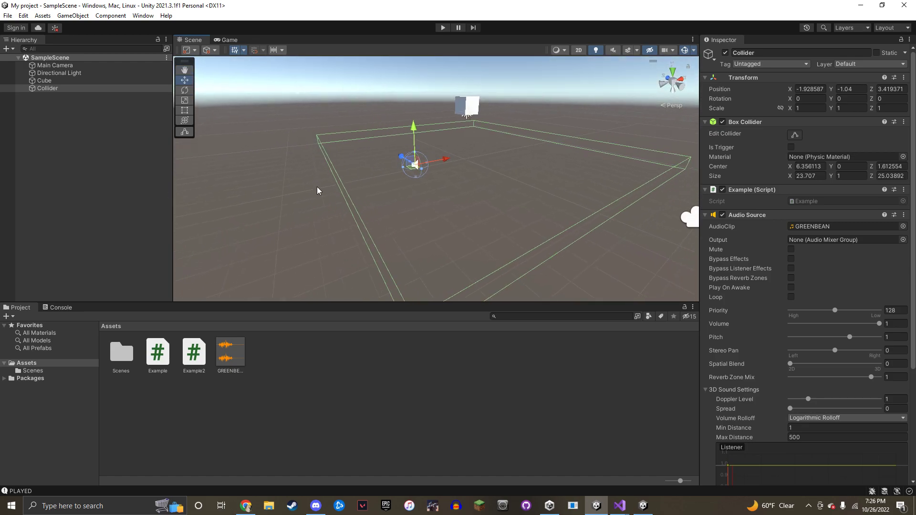
right_drag(462, 186, 442, 151)
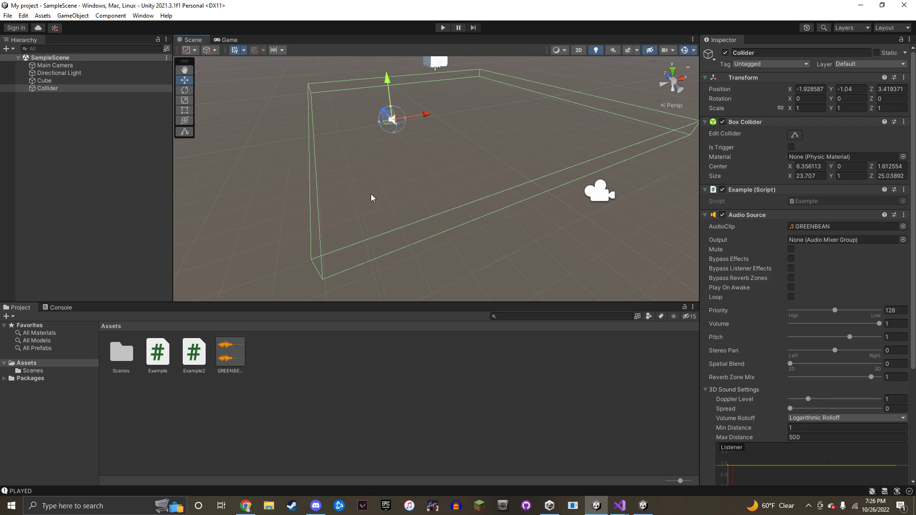
right_drag(386, 148, 392, 151)
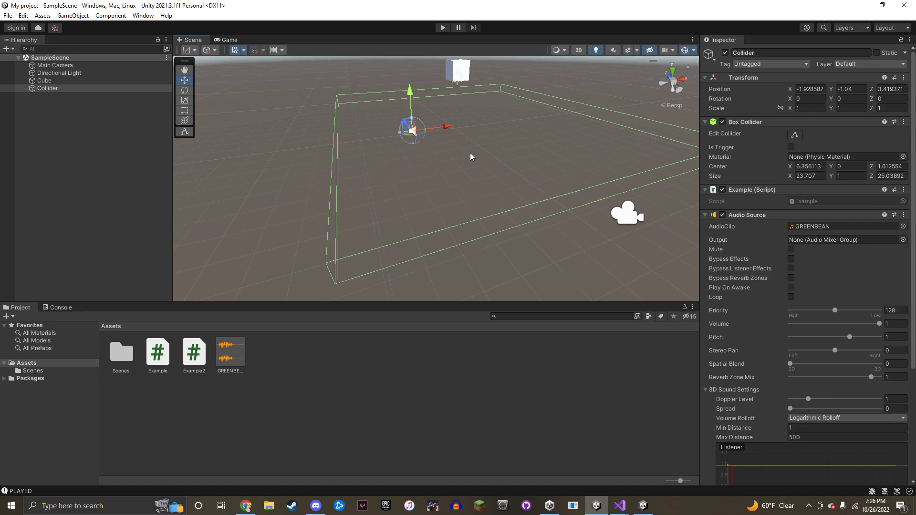
right_drag(471, 153, 466, 105)
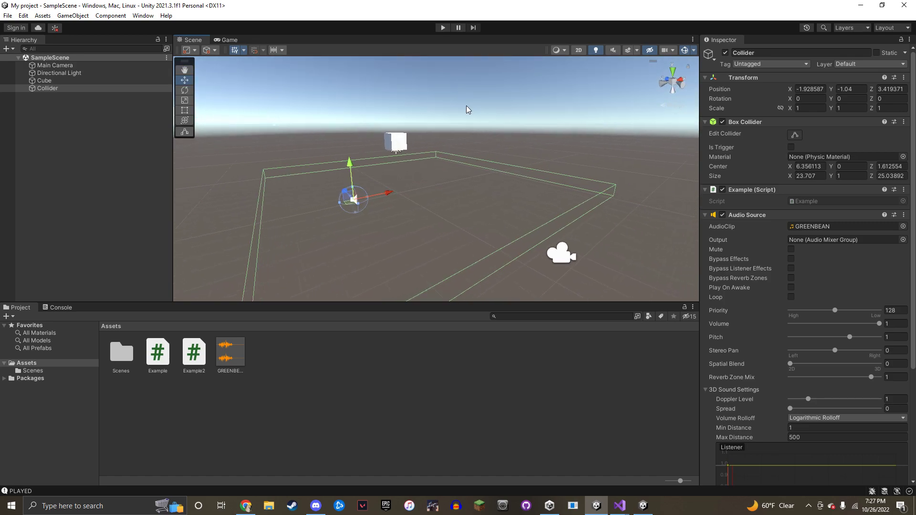
Reselect the Collider, turn around it, then select the Directional Light and finally the Cube
click(500, 104)
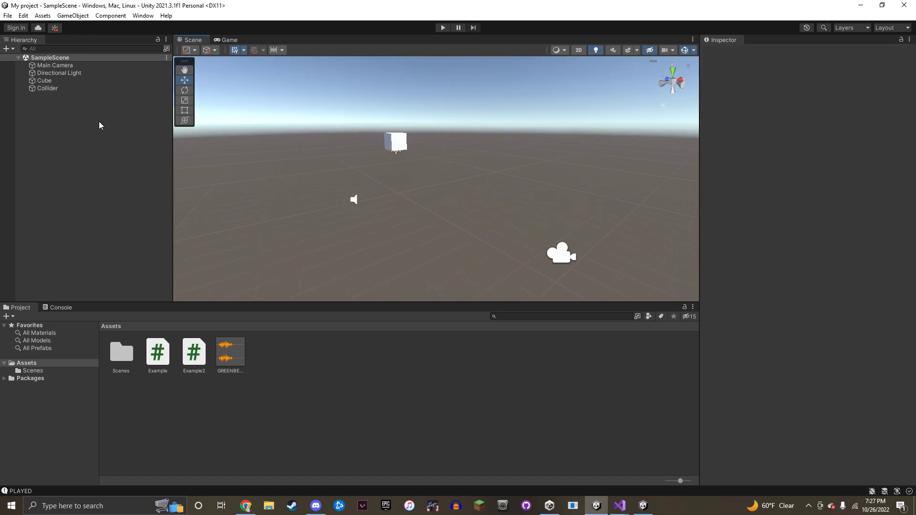
click(88, 87)
right_drag(322, 107, 403, 104)
click(407, 159)
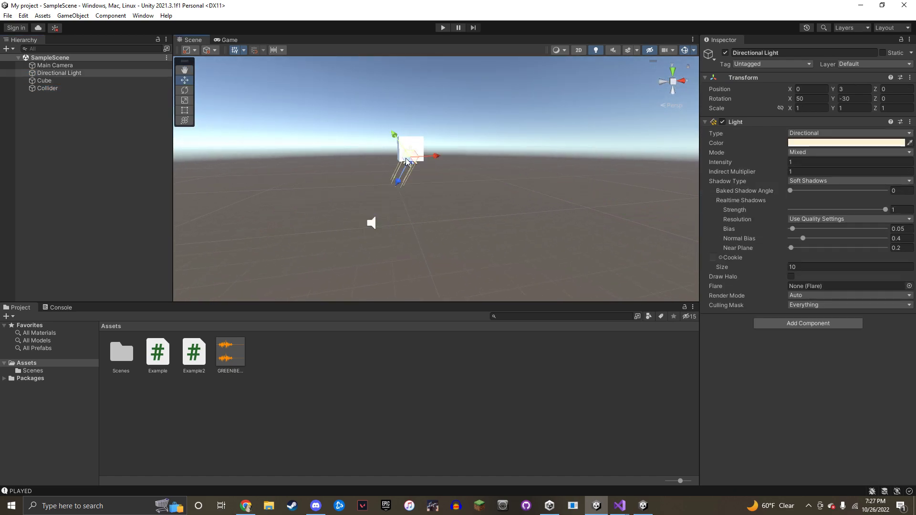
click(410, 148)
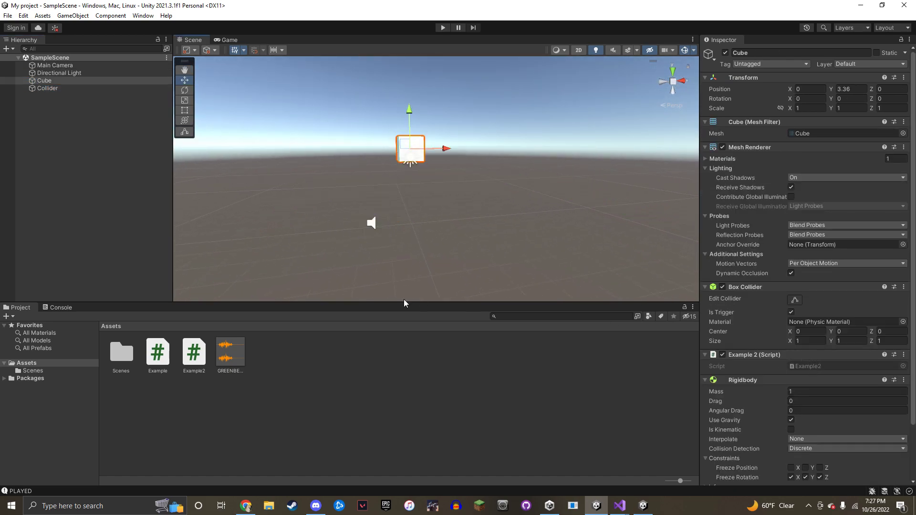
Open Example2.cs in Visual Studio and highlight its transform.Translate line
double_click(816, 367)
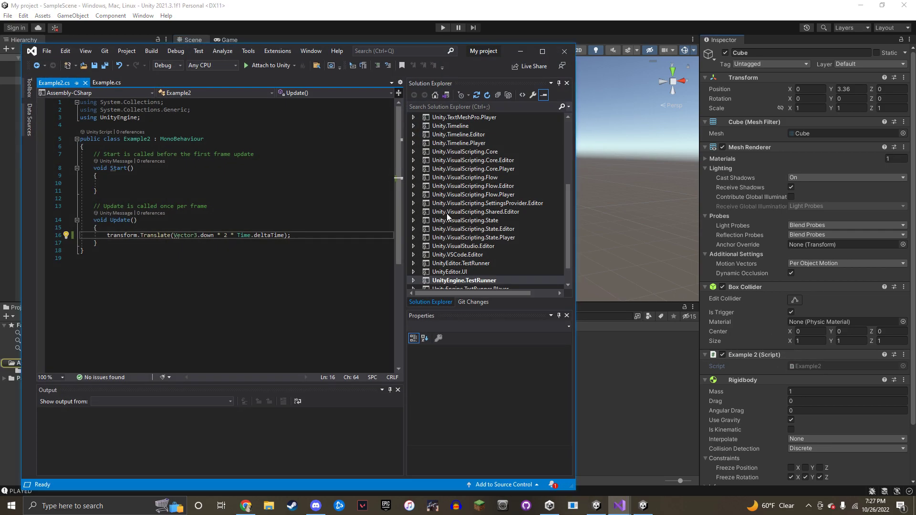
drag(465, 53, 783, 42)
drag(424, 224, 479, 230)
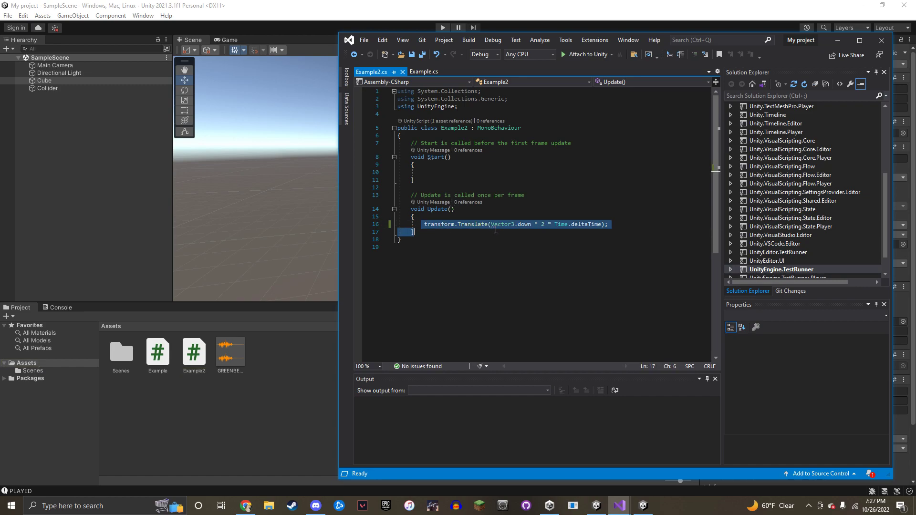
Back in Unity, undo an accidental drag of the Cube so it stays at Y 3.36
click(296, 388)
click(415, 145)
drag(409, 112, 400, 251)
key(ctrl+z)
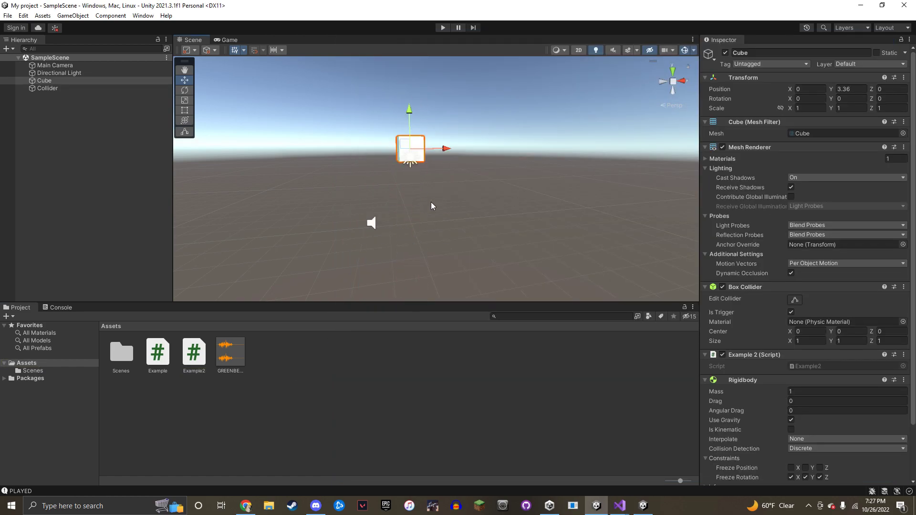
Select the Collider, back the view away, then drag the Cube down to Y -4.62 and undo it
click(119, 90)
right_drag(345, 127, 380, 126)
key(s)
click(410, 95)
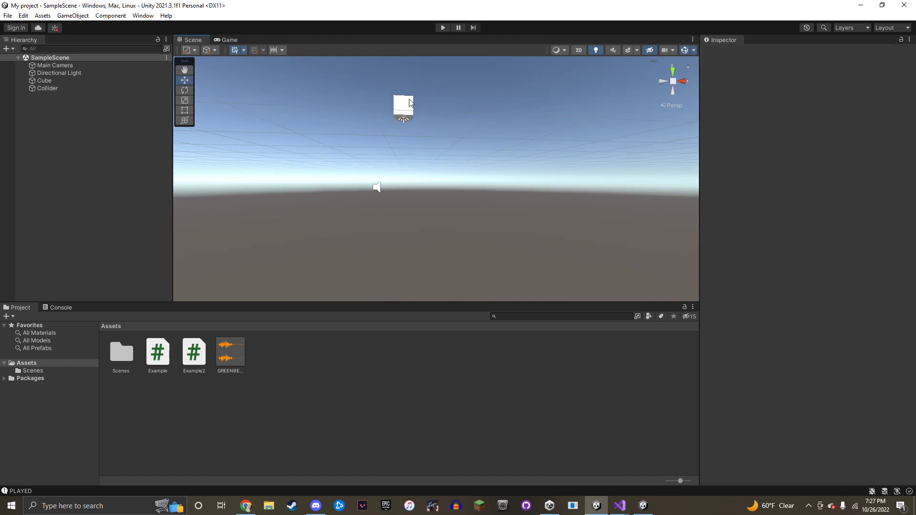
click(409, 96)
drag(402, 74, 402, 212)
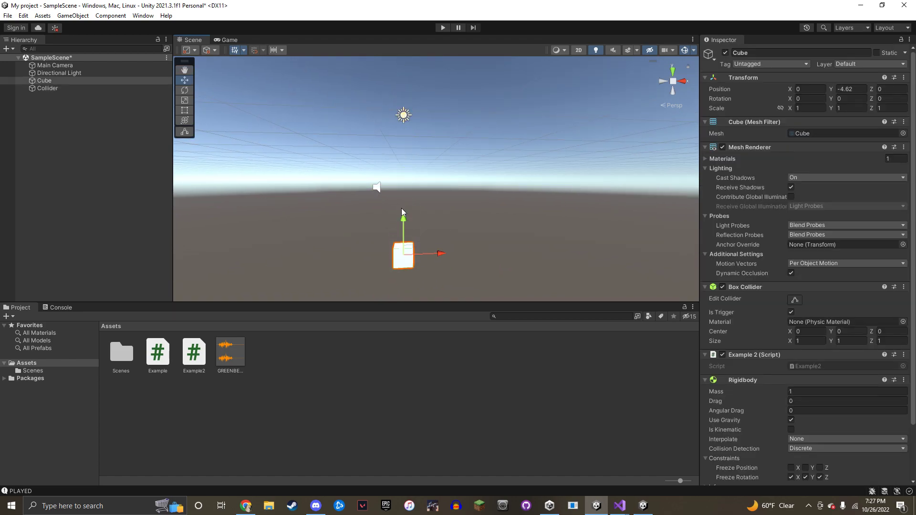
click(129, 89)
key(ctrl+z)
key(ctrl+z)
key(ctrl+z)
Deselect the cube and reselect the Collider to show its 23.707 × 1 × 25.03892 Box Collider
right_drag(474, 164, 493, 153)
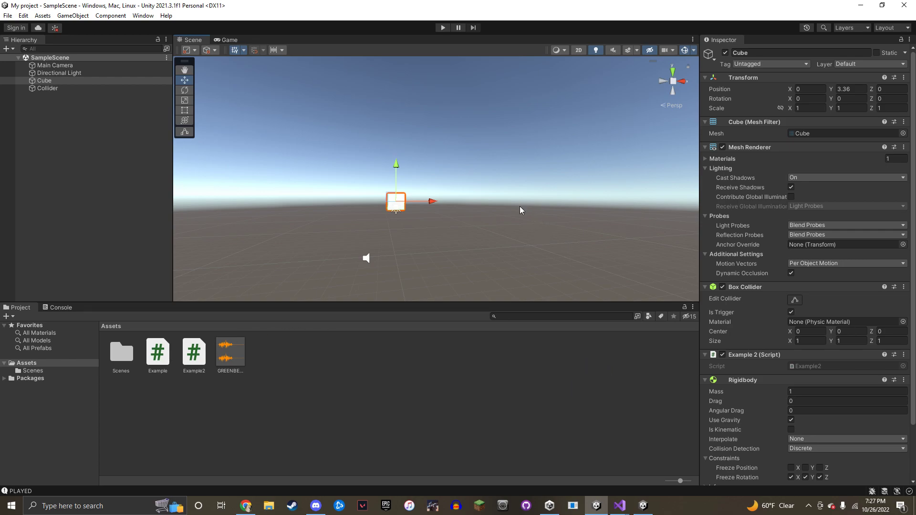
click(469, 262)
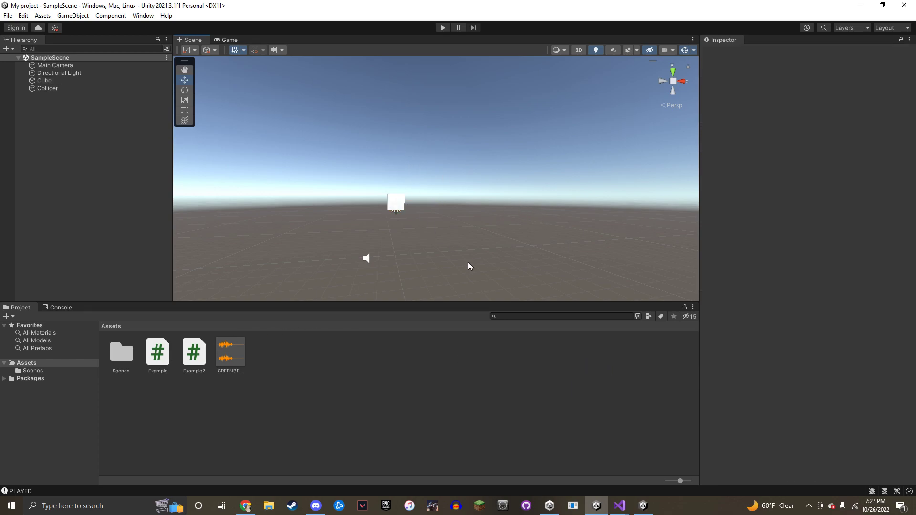
click(76, 89)
alt+drag(464, 226, 439, 230)
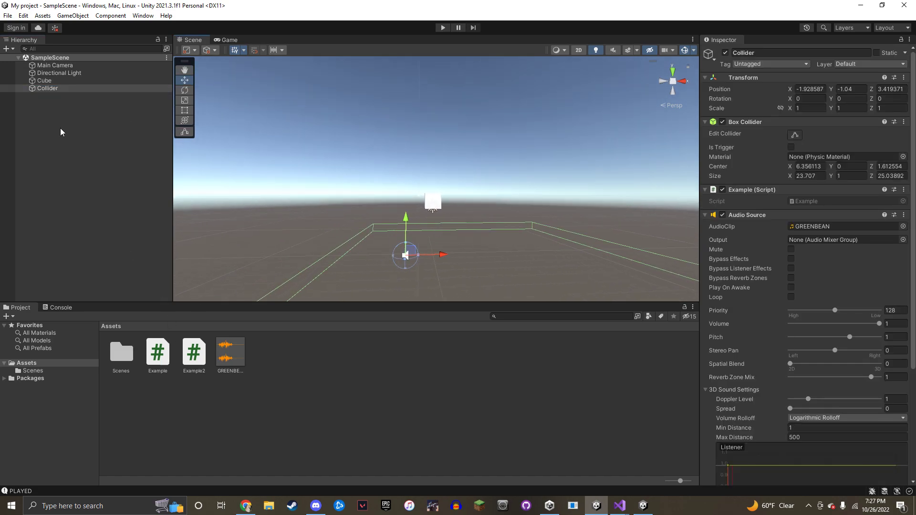
alt+drag(528, 197, 452, 121)
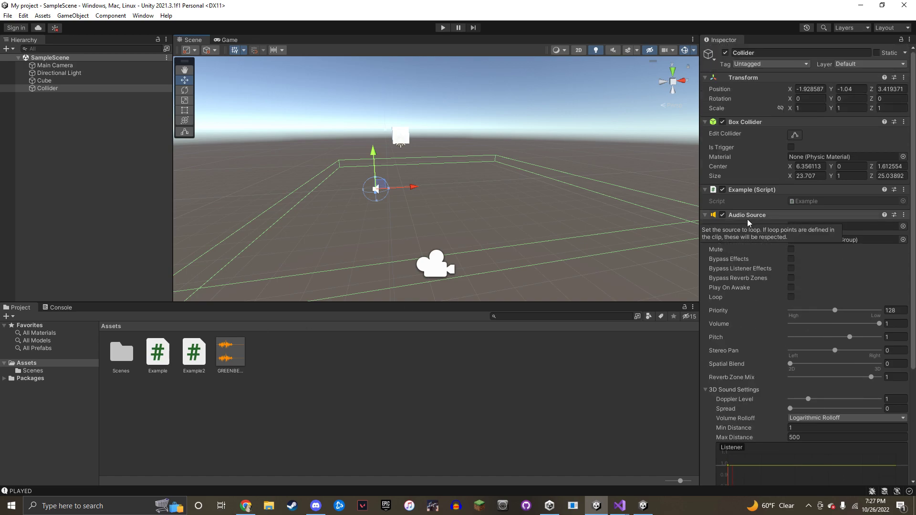
scroll(760, 229, down, 5)
scroll(760, 229, up, 3)
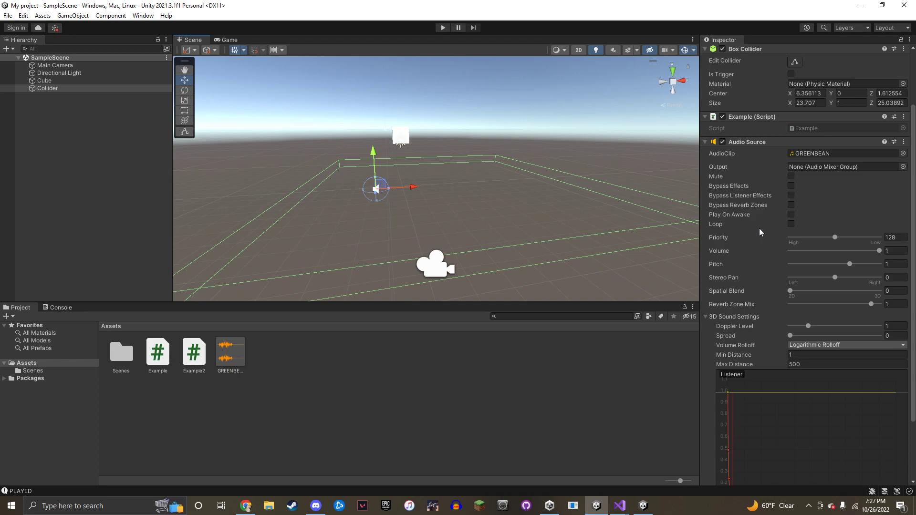
scroll(760, 228, up, 2)
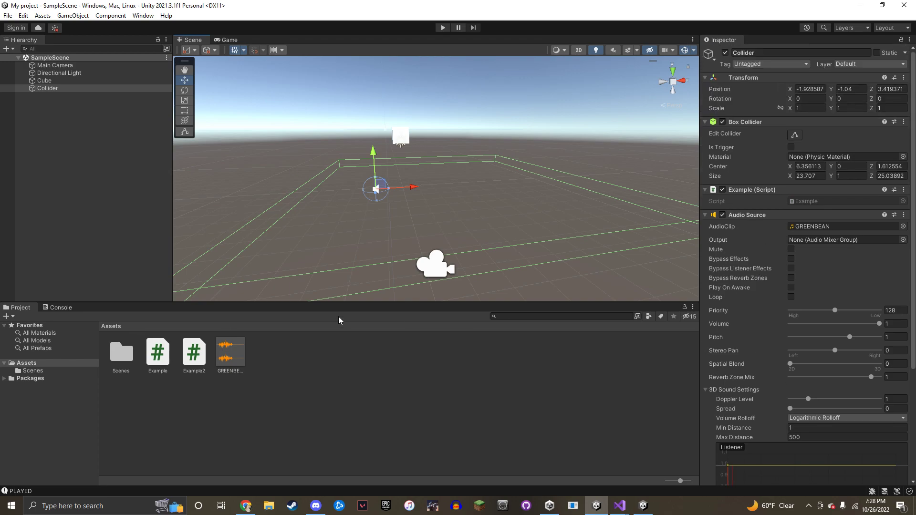
double_click(158, 353)
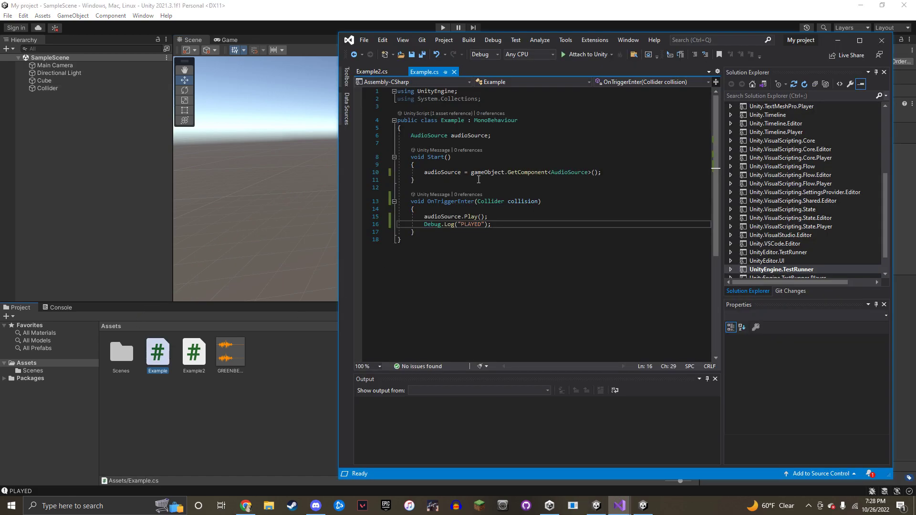
drag(411, 135, 491, 136)
click(482, 137)
drag(425, 172, 617, 170)
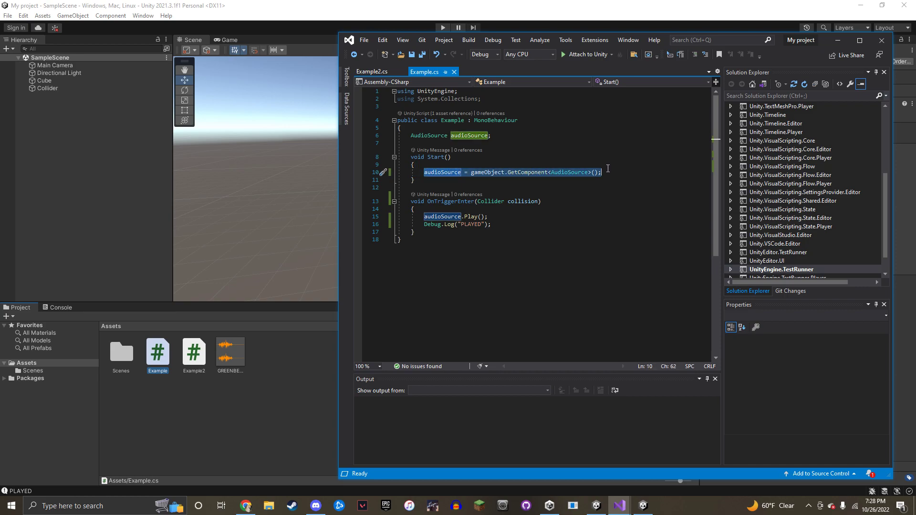
click(603, 174)
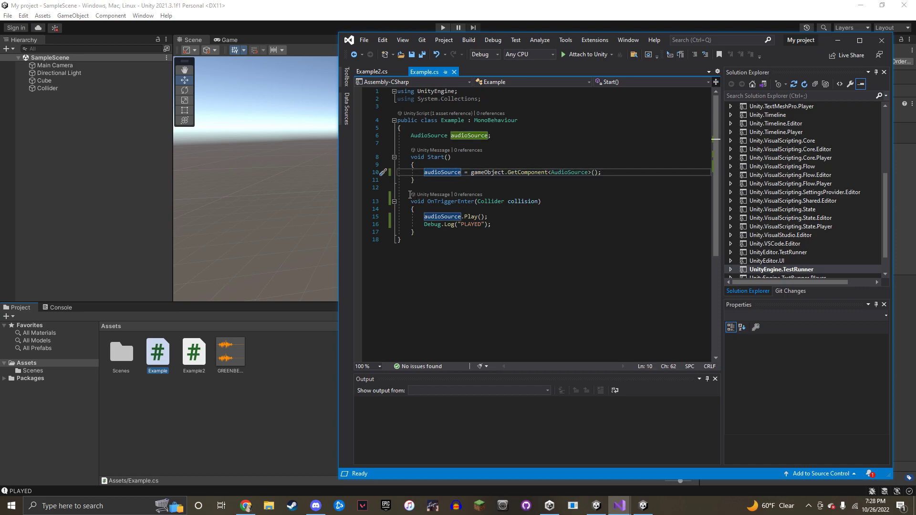
drag(411, 201, 414, 232)
click(461, 202)
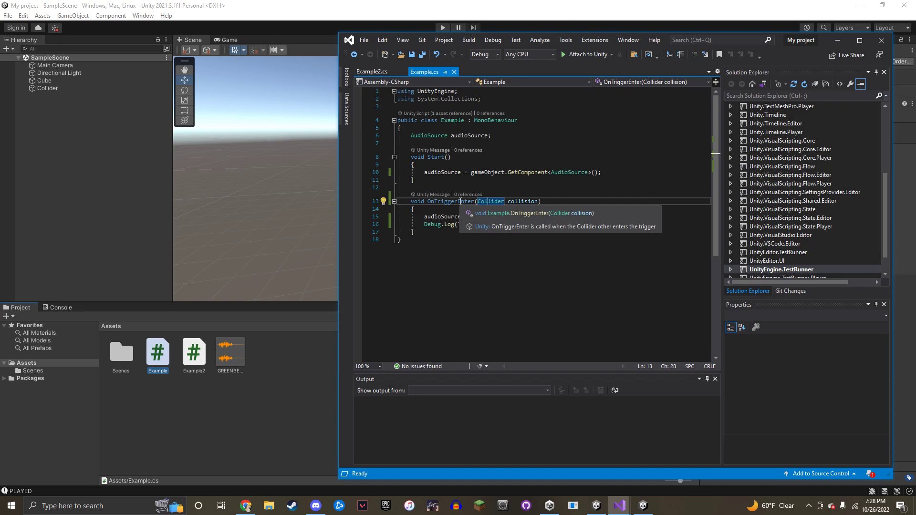
drag(411, 202, 507, 213)
click(431, 202)
click(419, 202)
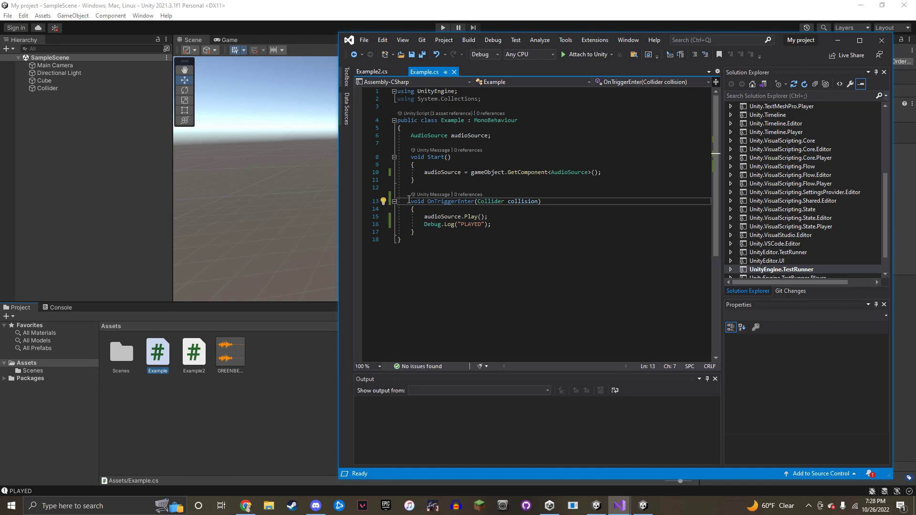
click(133, 184)
click(47, 81)
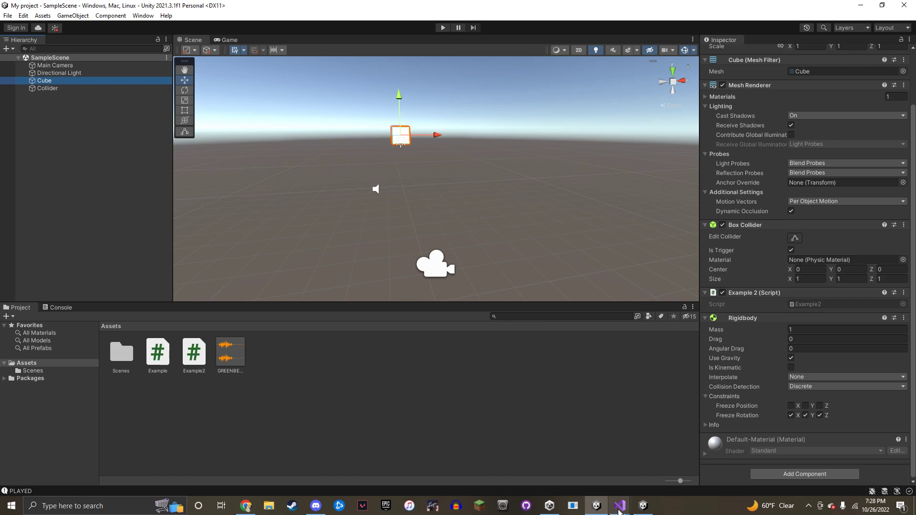
click(65, 90)
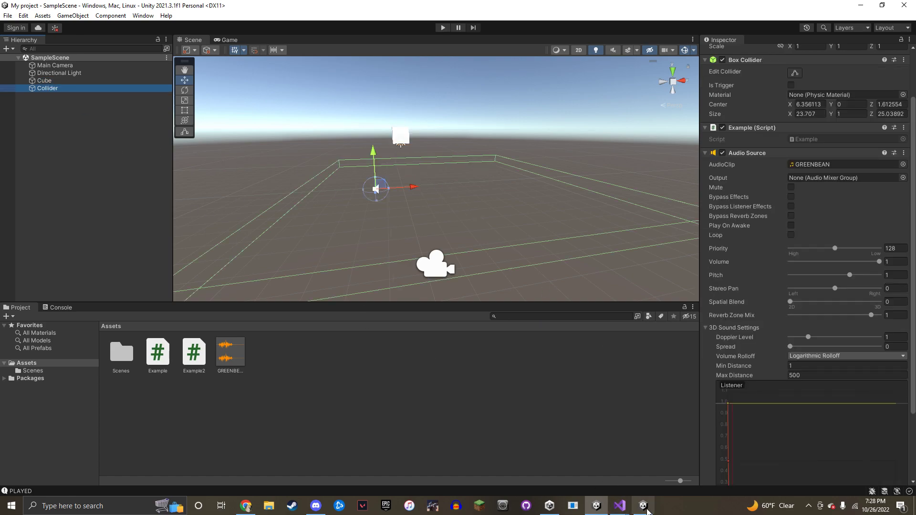
mouse_move(619, 506)
click(595, 452)
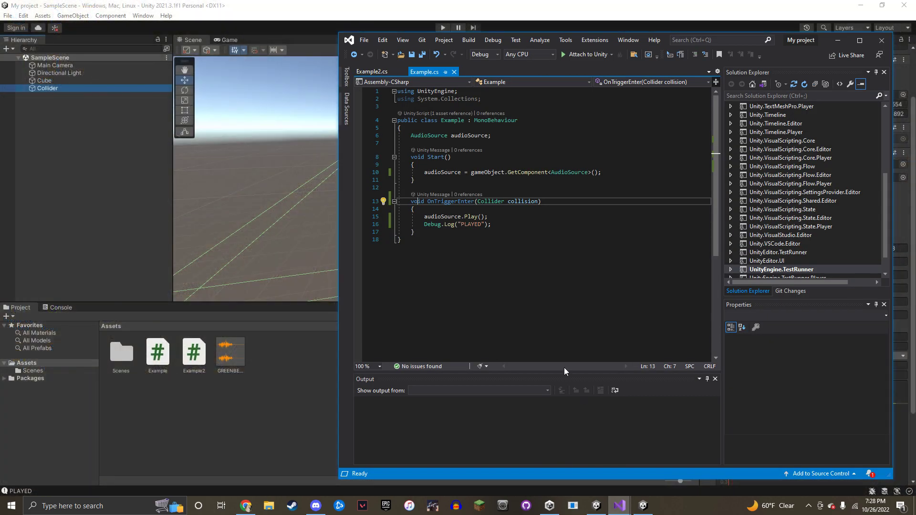
drag(418, 201, 541, 203)
click(467, 202)
click(435, 219)
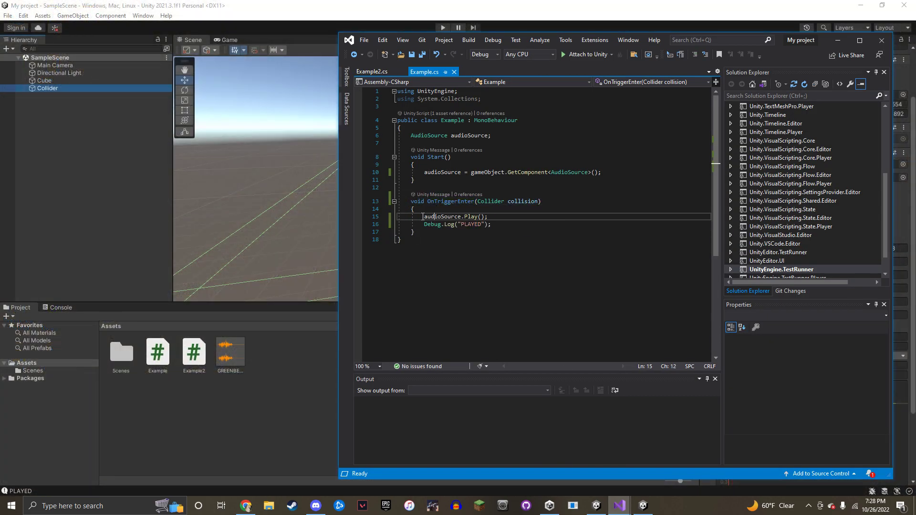
drag(424, 217, 496, 217)
click(496, 217)
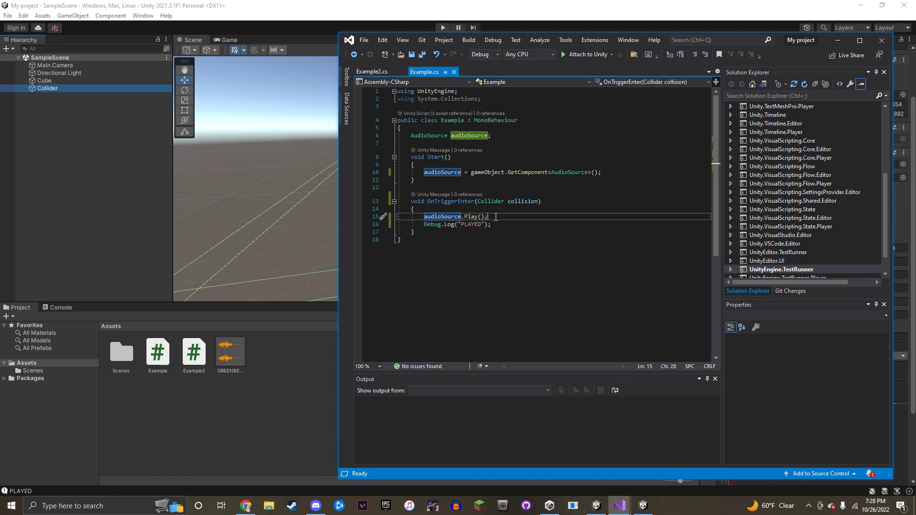
drag(495, 224, 417, 224)
click(495, 220)
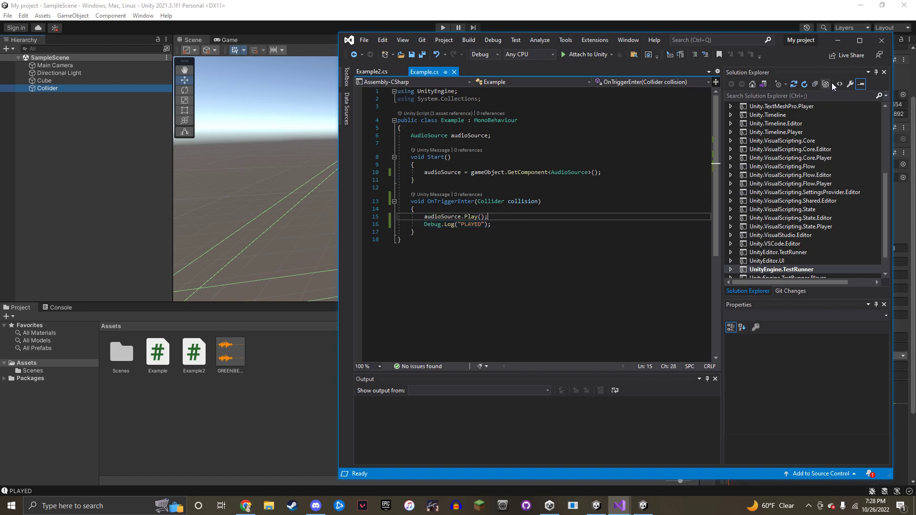
click(839, 41)
right_drag(500, 98, 577, 91)
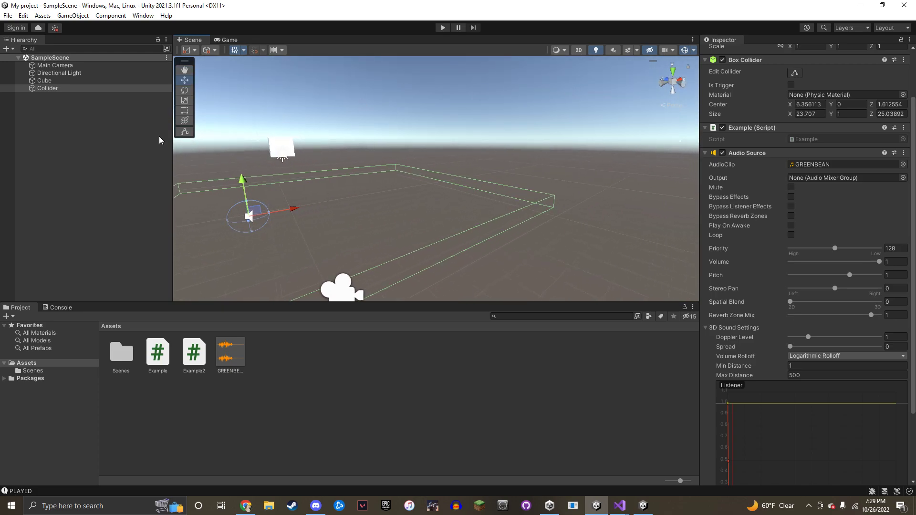
Add a new 3D cube, Cube (1), from the Hierarchy and select it
right_drag(593, 138, 498, 123)
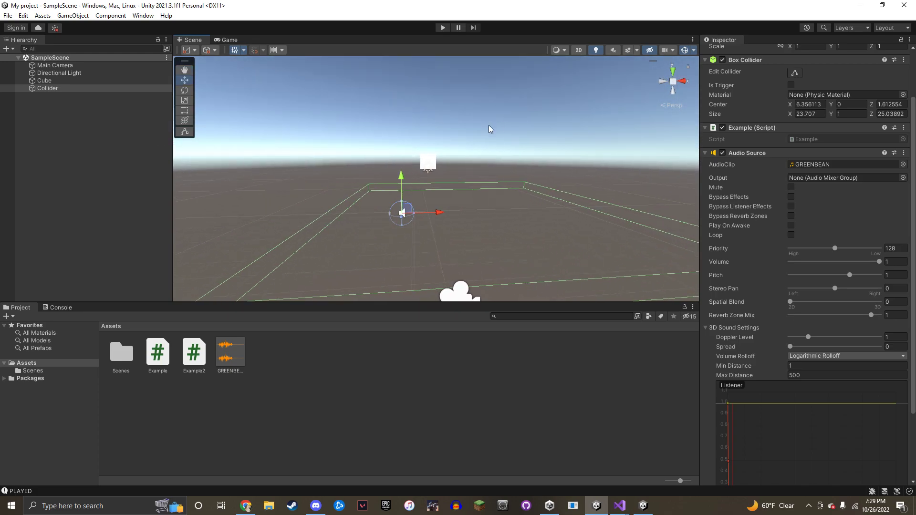
right_drag(359, 134, 393, 139)
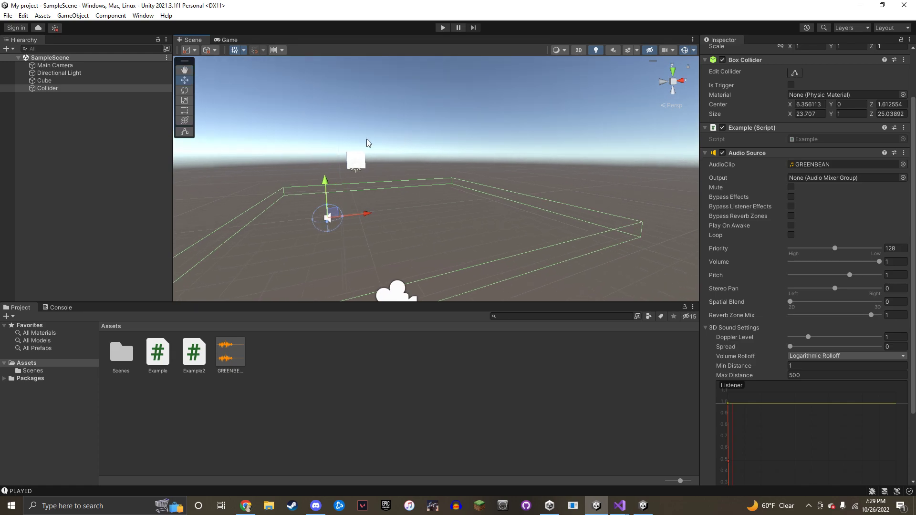
right_click(70, 138)
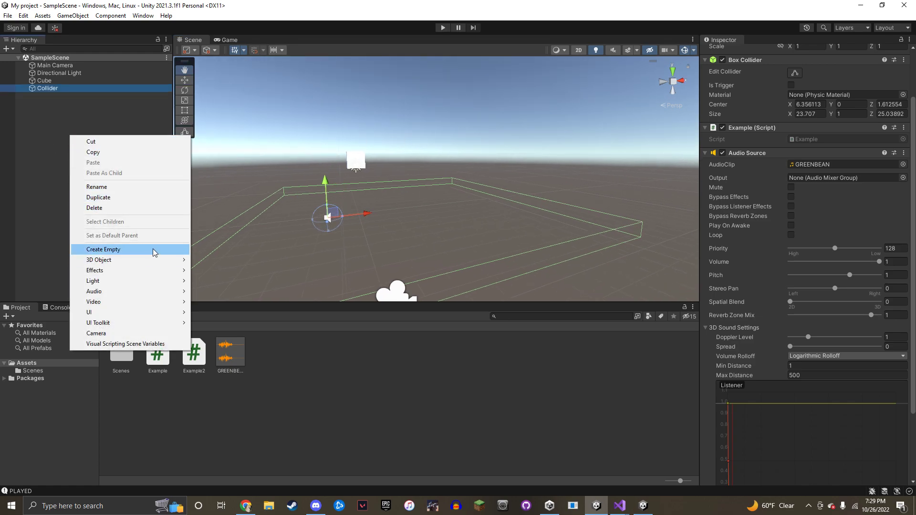
mouse_move(140, 261)
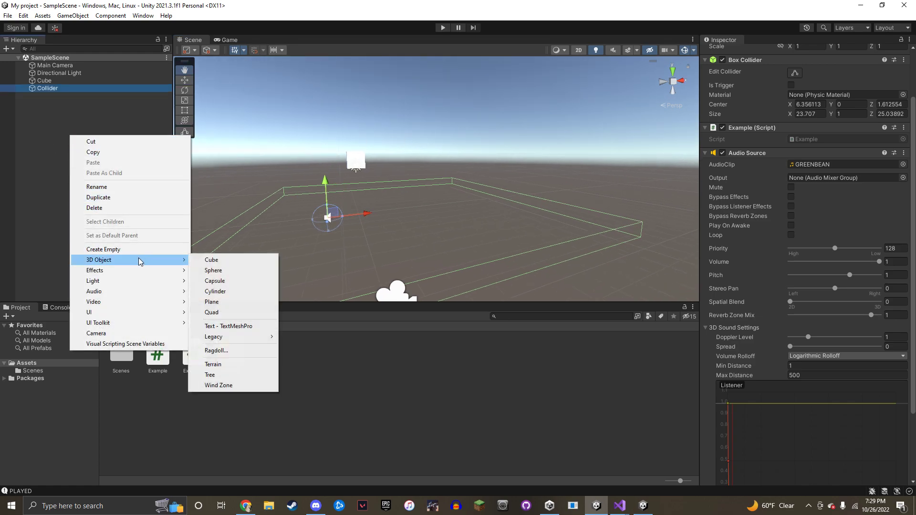
click(216, 261)
click(119, 142)
click(102, 95)
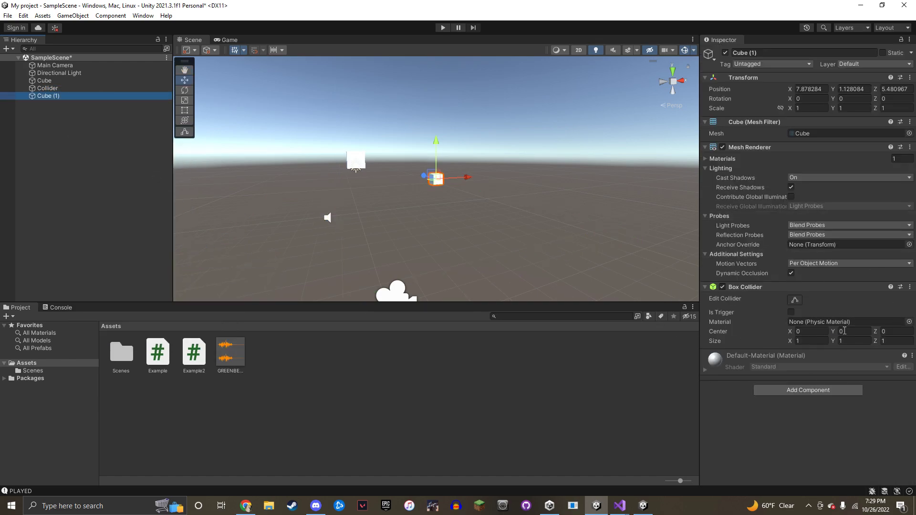
Add a 3D Sphere to the scene from the Hierarchy
right_click(50, 139)
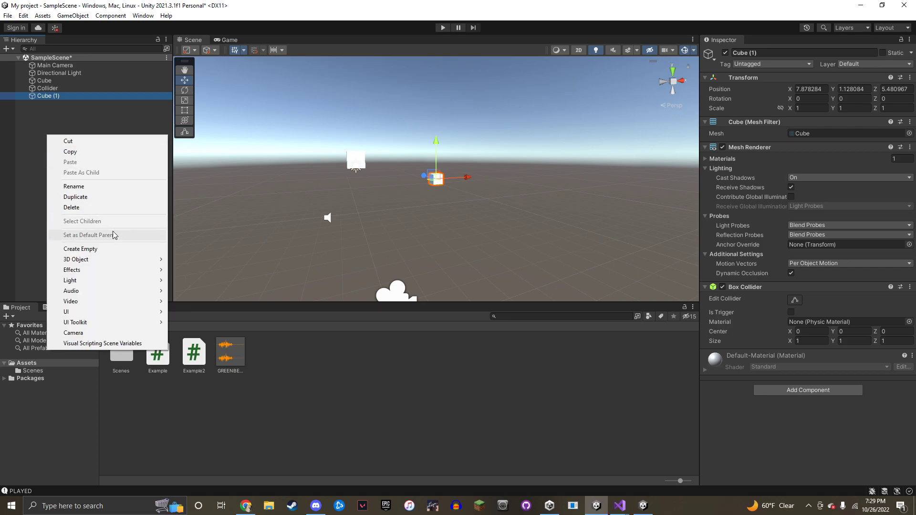
mouse_move(116, 262)
click(203, 271)
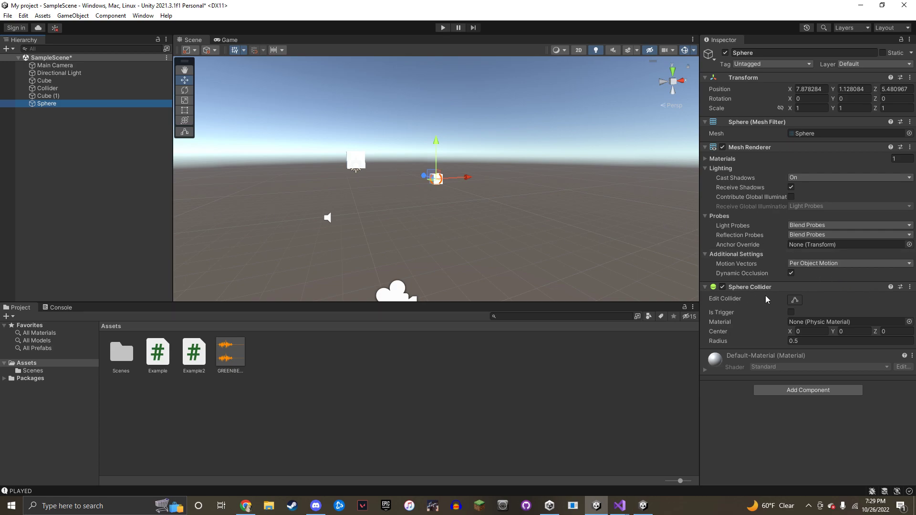
Orbit and fly the Scene view toward the new Sphere at Cube (1)'s position
alt+drag(518, 190, 499, 156)
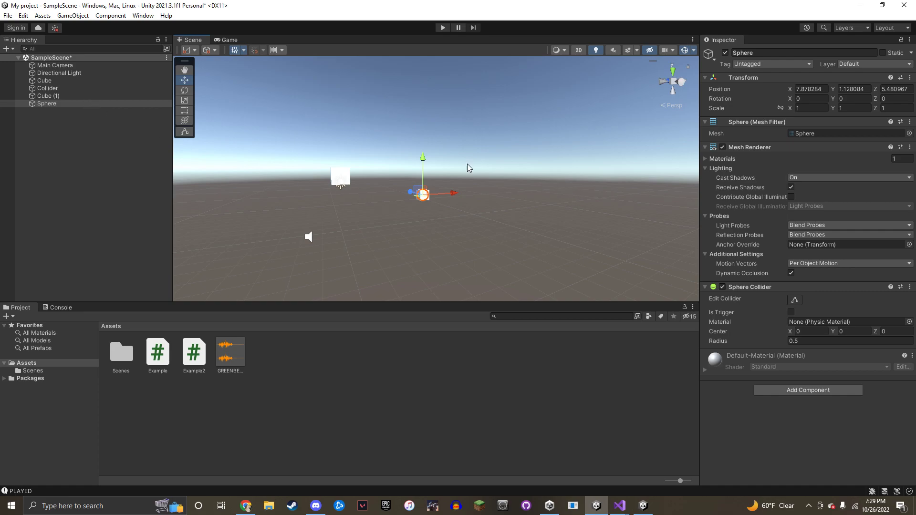
alt+drag(480, 170, 469, 160)
right_drag(470, 159, 624, 171)
key(w)
key(d)
key(w)
key(a)
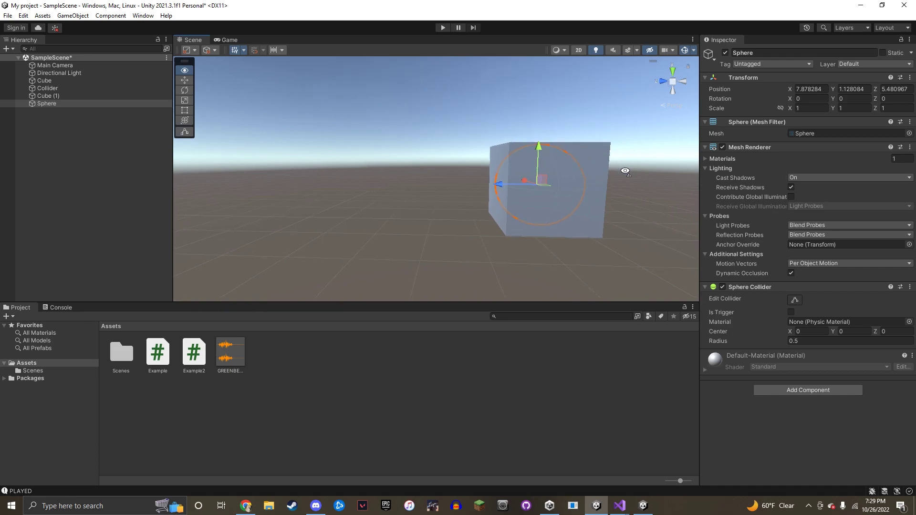
Try dragging the Sphere out along Z, then undo so it returns inside the cube
drag(472, 183, 443, 183)
alt+drag(397, 186, 493, 189)
right_drag(492, 189, 548, 197)
key(d)
key(f)
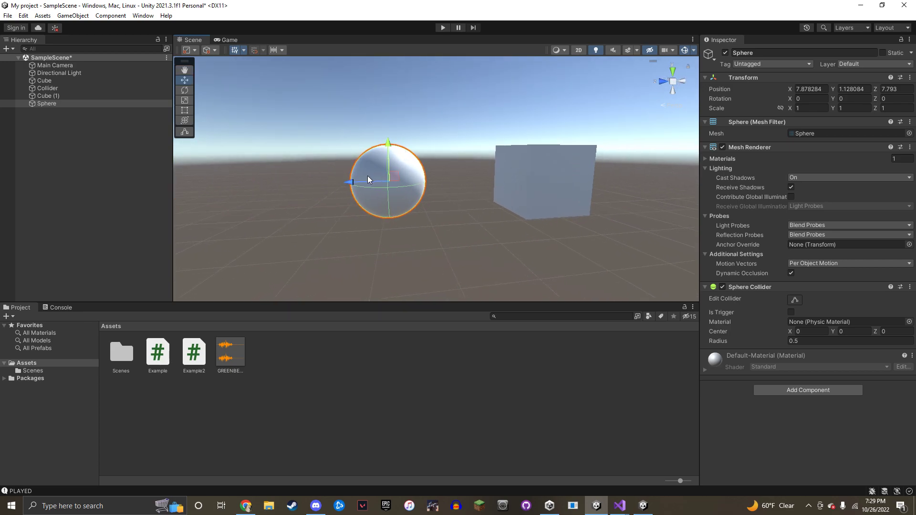
key(ctrl+z)
Circle the view around Cube (1) to inspect the 0.5-radius Sphere enclosed inside it
right_drag(434, 170, 653, 155)
key(w)
key(d)
key(a)
key(w)
key(s)
key(a)
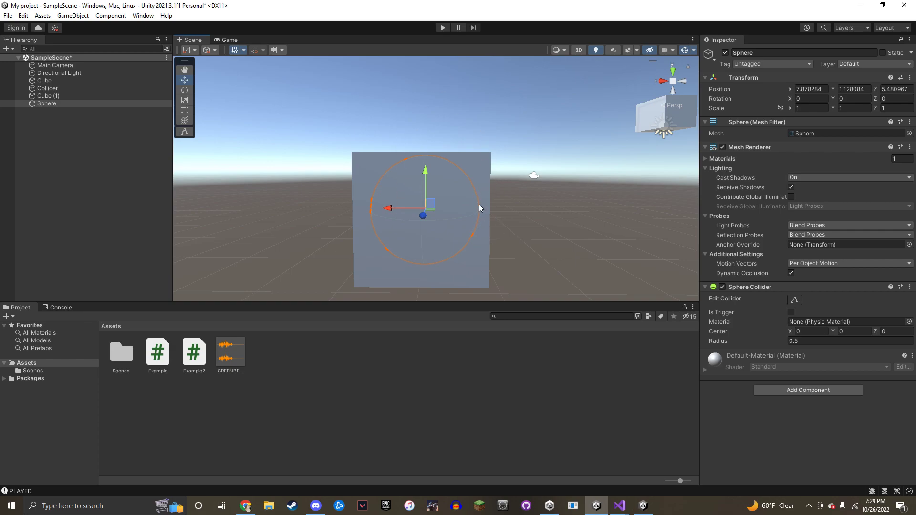
alt+drag(477, 218, 571, 223)
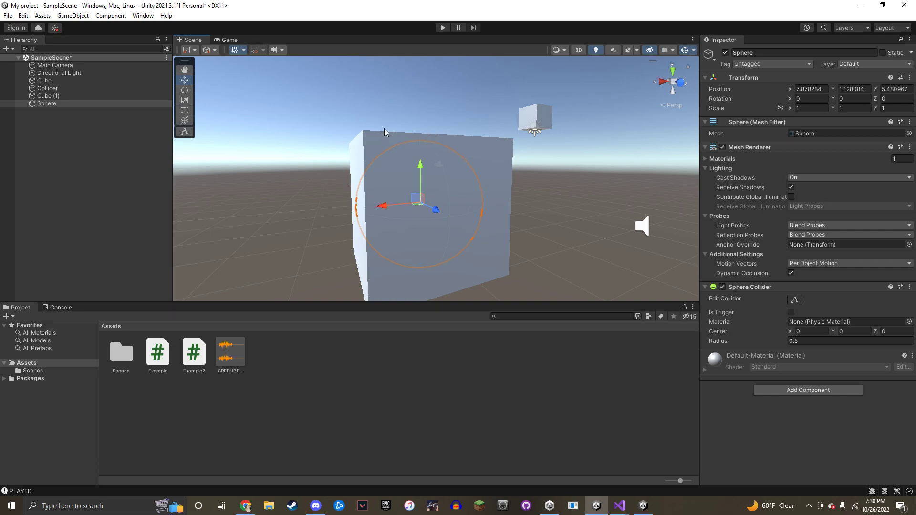
Select the Sphere in the Hierarchy and orient the view on it and Cube (1)
click(493, 170)
right_drag(548, 172, 564, 164)
right_drag(520, 186, 517, 184)
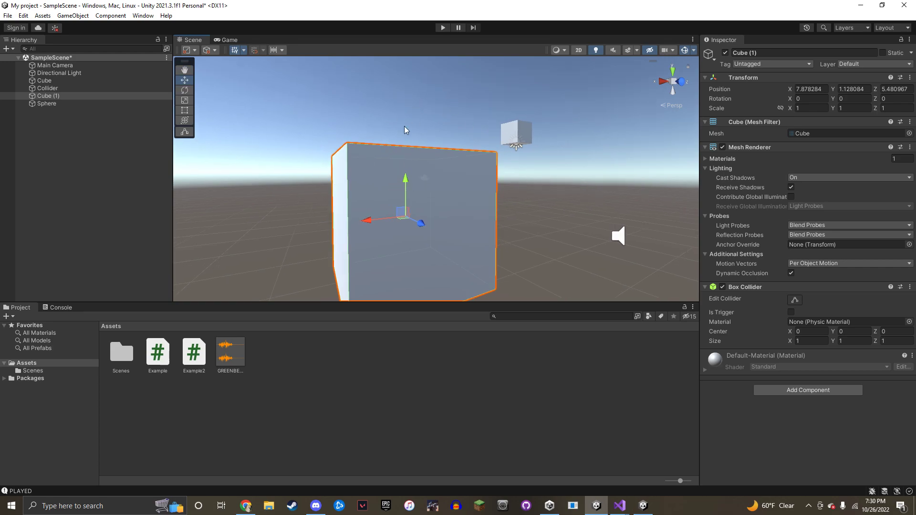
click(121, 101)
click(113, 96)
click(120, 104)
right_drag(417, 171, 586, 199)
key(w)
key(s)
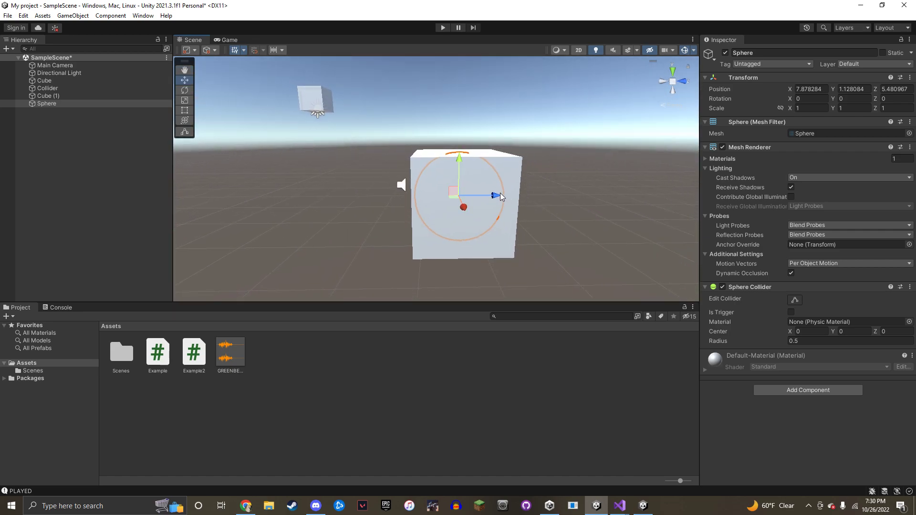
Drag the Sphere along its Z handle out of the cube to Z 6.938
drag(500, 193, 619, 190)
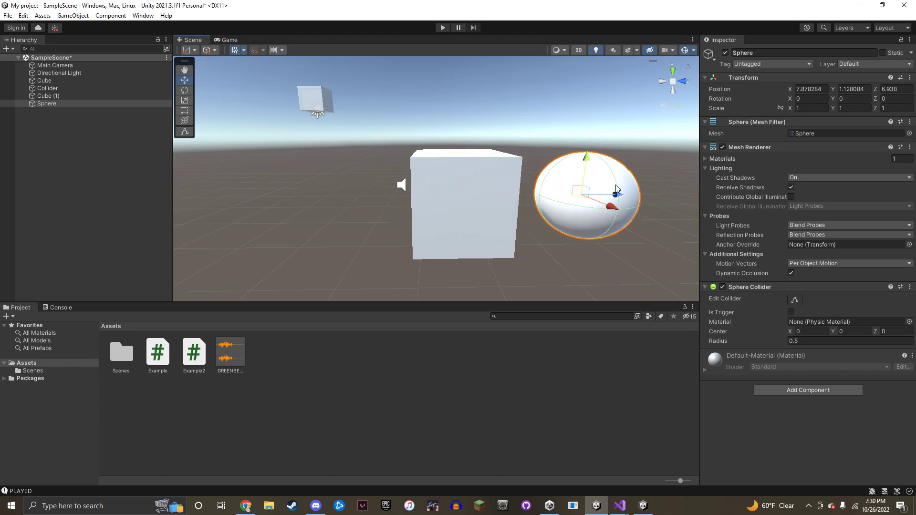
click(94, 95)
click(84, 101)
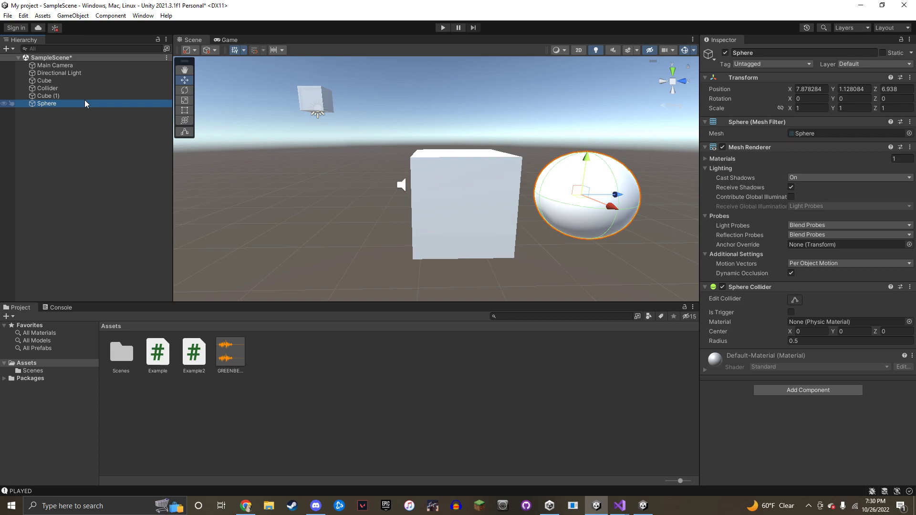
right_drag(639, 181, 682, 173)
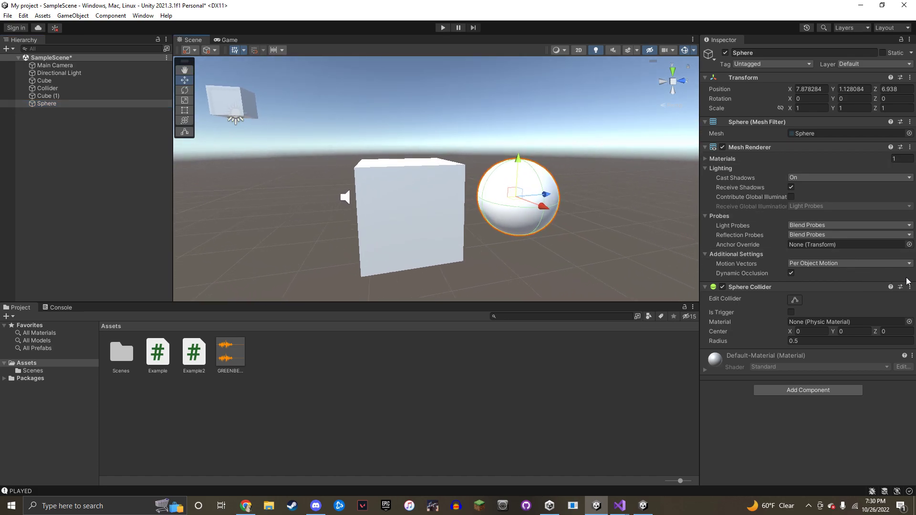
right_drag(549, 184, 576, 170)
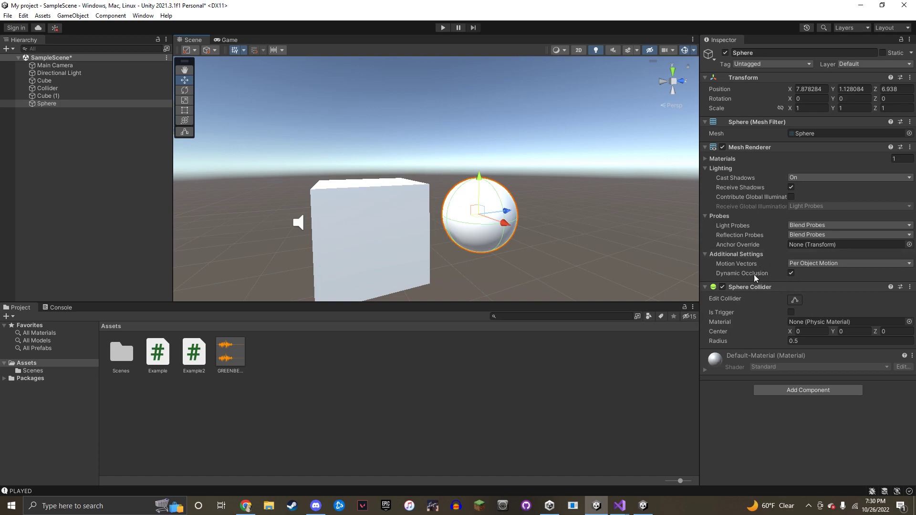
Frame Cube (1) and orbit to confirm the Sphere sits beside it
click(136, 95)
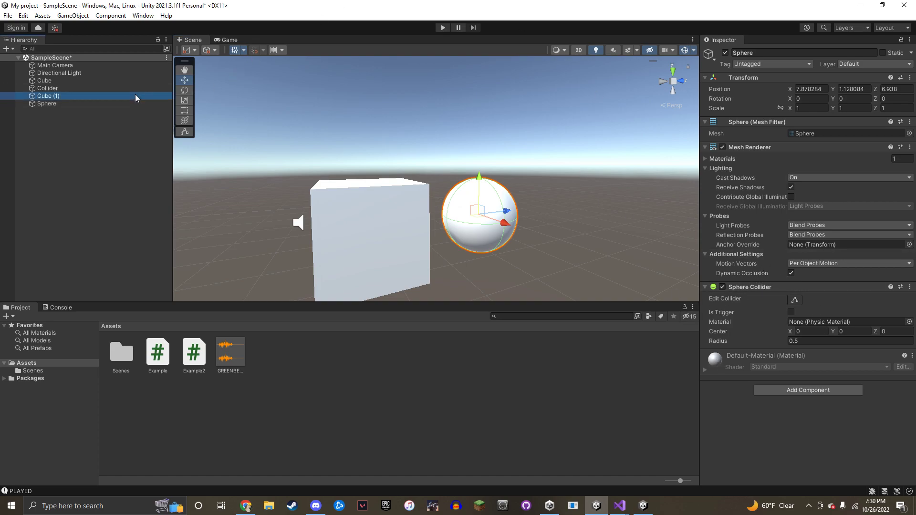
right_drag(330, 130, 496, 167)
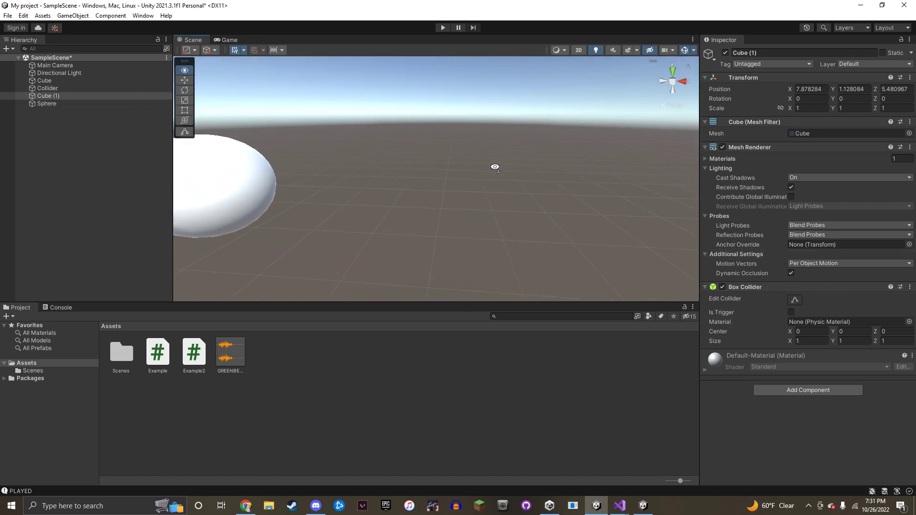
key(f)
alt+drag(348, 162, 465, 174)
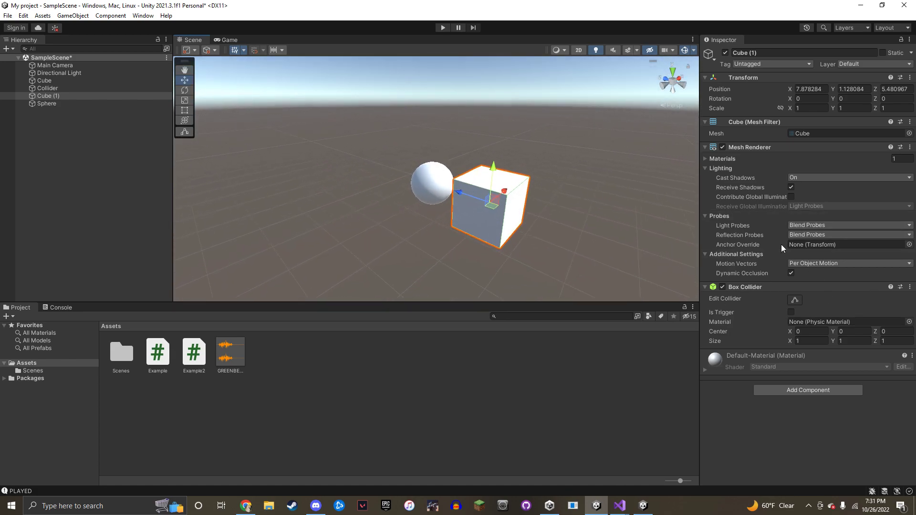
click(87, 109)
click(91, 104)
click(85, 96)
Delete both Cube (1) and the Sphere from the Hierarchy
ctrl+click(77, 102)
right_click(76, 102)
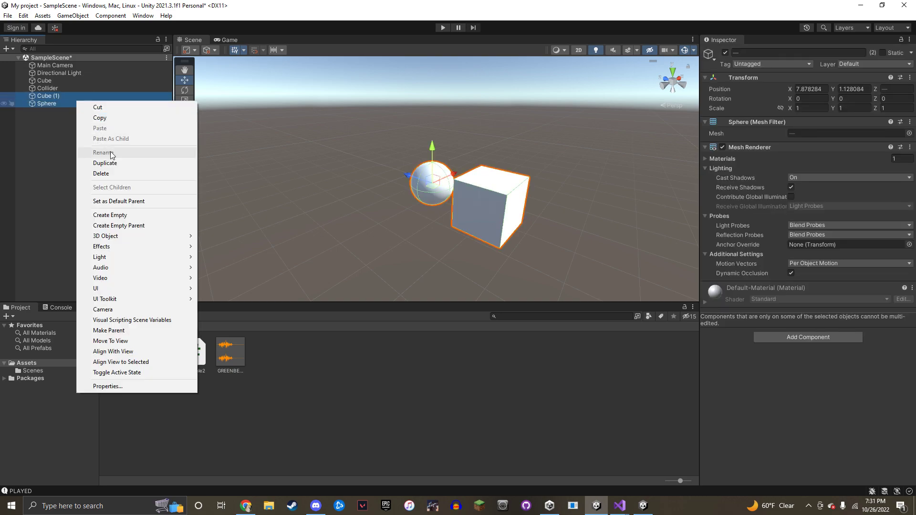
click(117, 177)
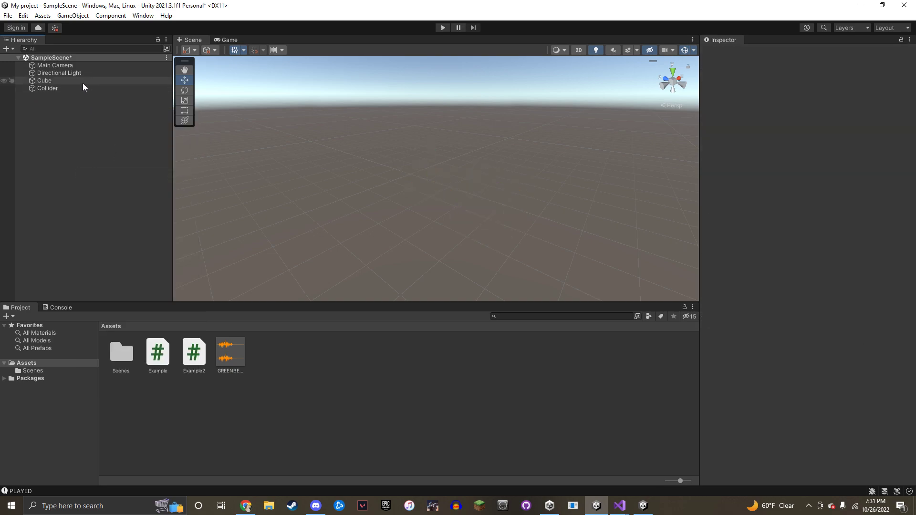
Create a new empty GameObject and select it
right_click(45, 140)
click(122, 256)
click(93, 110)
click(60, 95)
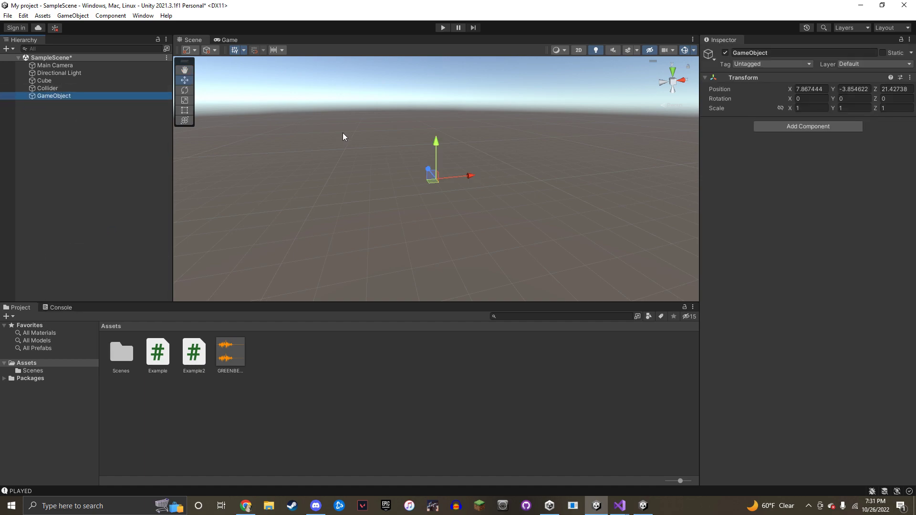
right_drag(323, 124, 481, 138)
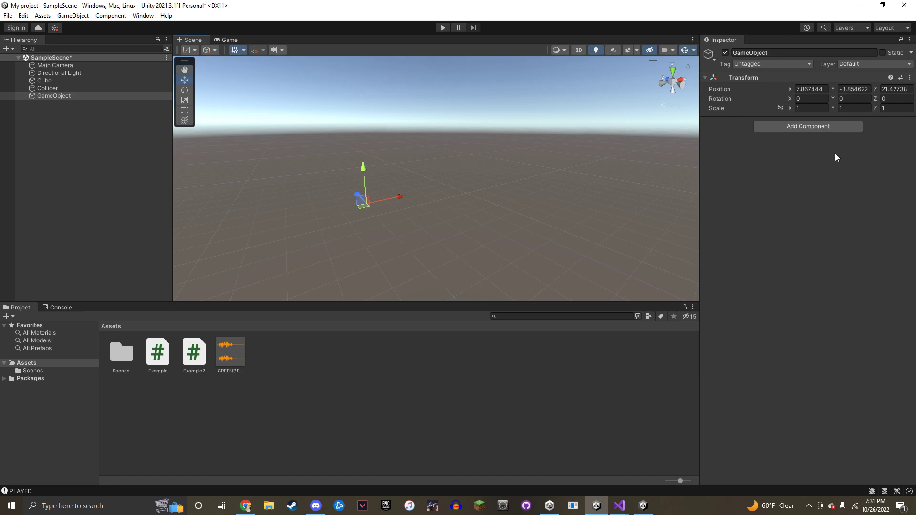
Search components for 'collider' and add a default Box Collider (size 1, centre 0,0,0) to GameObject
click(828, 123)
key(BackSpace)
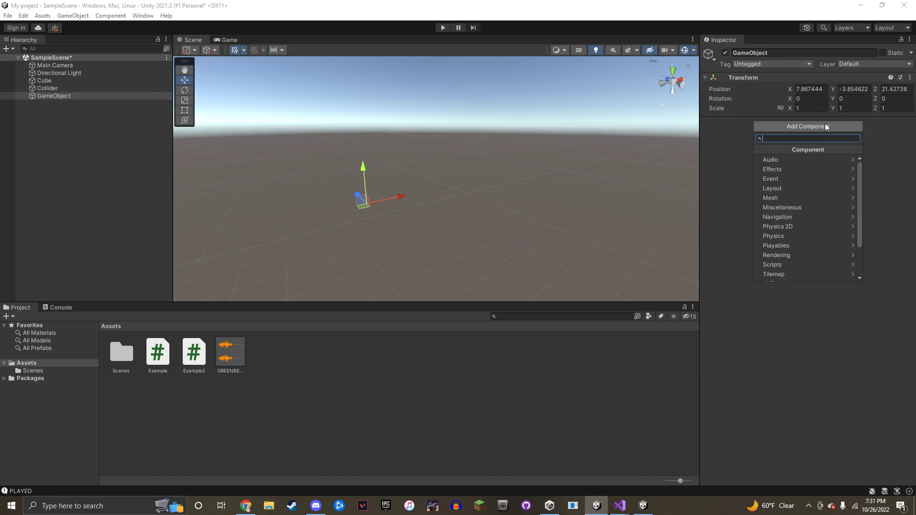
text(col)
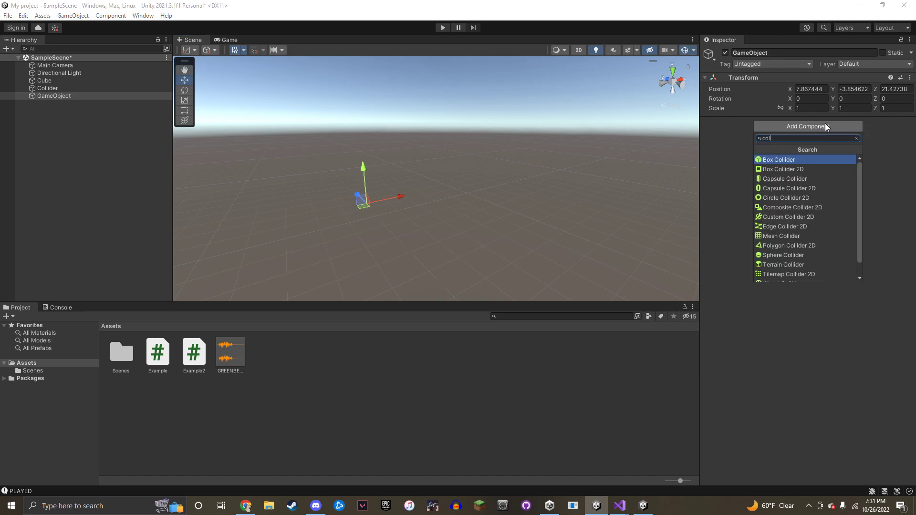
text(lider)
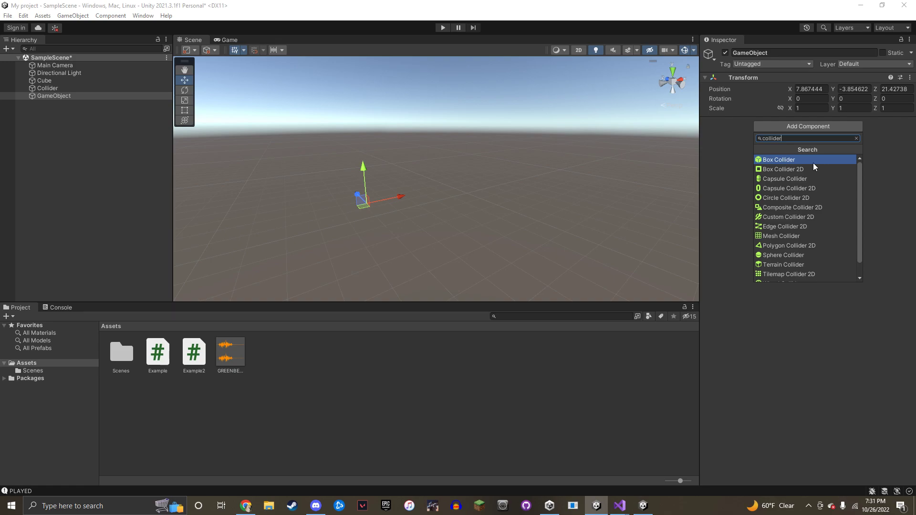
click(95, 88)
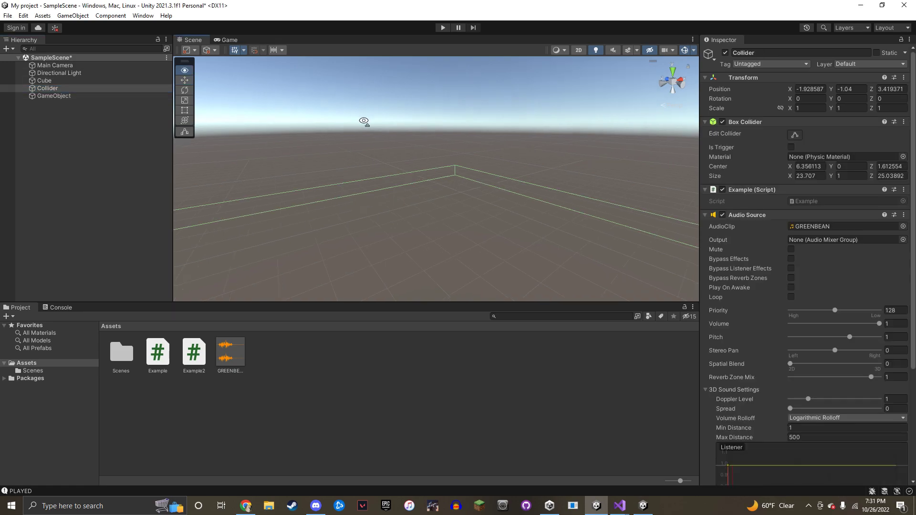
right_drag(360, 120, 179, 108)
click(72, 95)
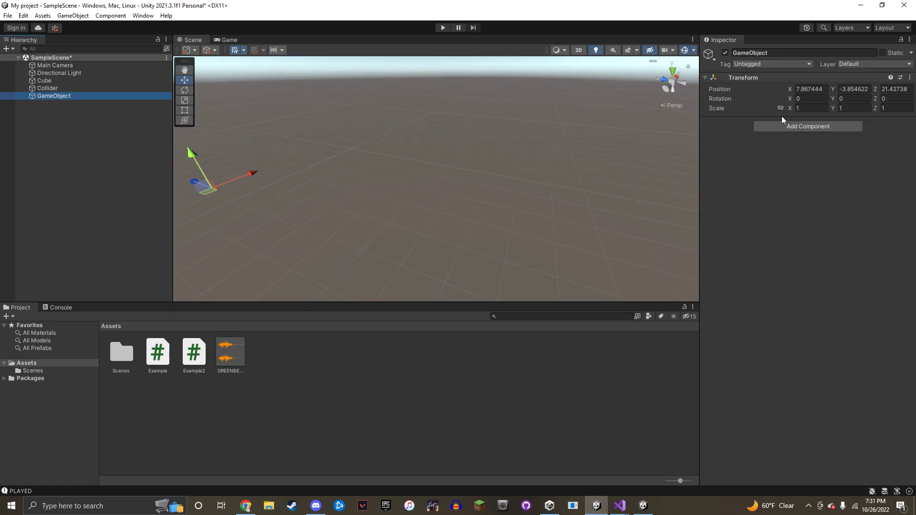
click(800, 125)
click(807, 161)
right_drag(406, 164, 608, 166)
right_drag(548, 183, 422, 154)
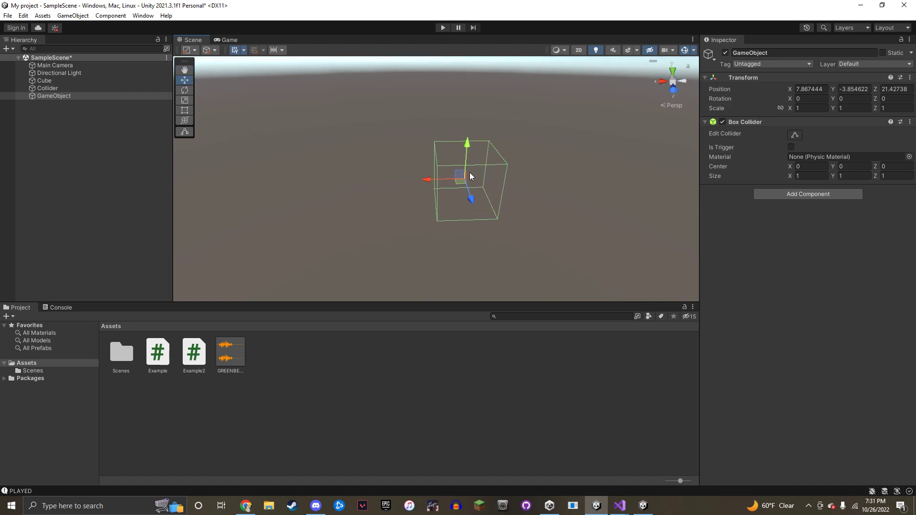
Drag the Box Collider's face handles to resize it to about 3.14 × 1.38 × 4.80
click(800, 134)
right_drag(531, 163, 548, 163)
key(w)
drag(499, 180, 563, 171)
drag(398, 183, 347, 161)
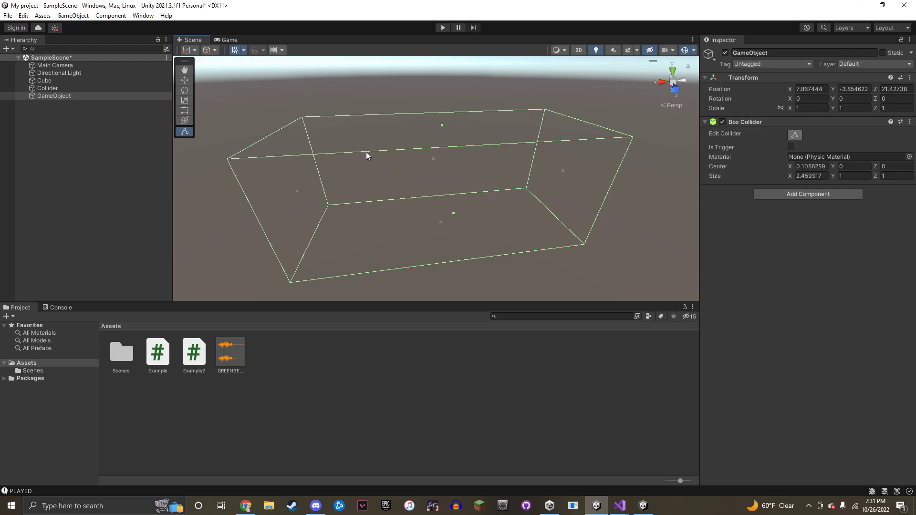
drag(442, 126, 457, 145)
scroll(457, 145, down, 5)
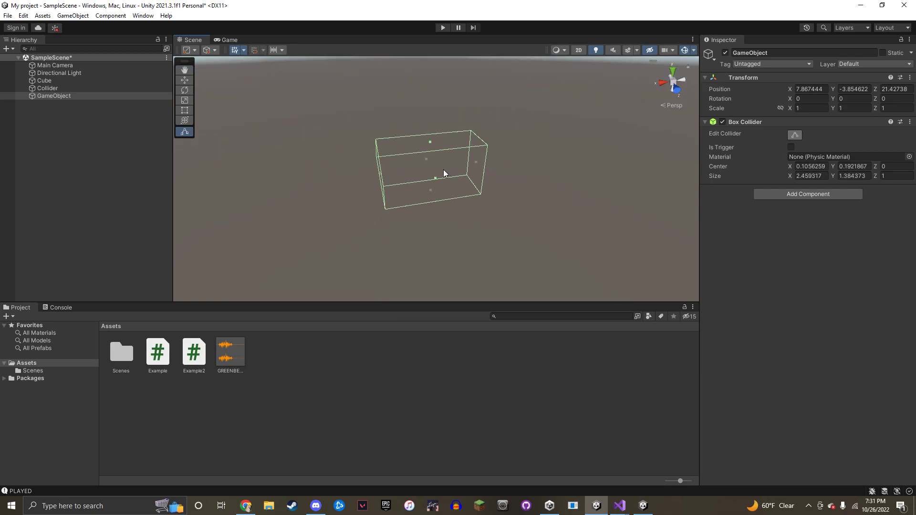
drag(435, 180, 478, 237)
drag(426, 160, 426, 133)
drag(479, 165, 508, 161)
right_drag(534, 143, 373, 162)
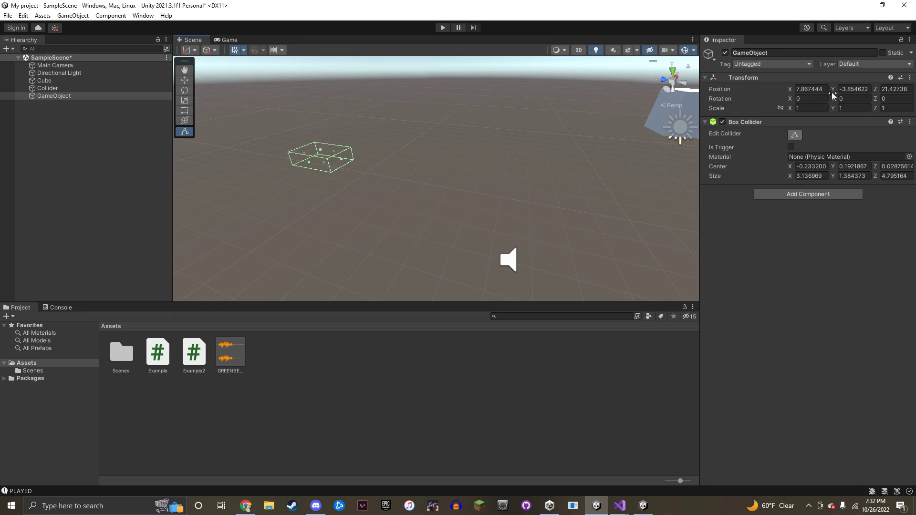
Search components for 'mesh' and add a Mesh Collider with Convex off and no mesh
click(802, 197)
text(mesh)
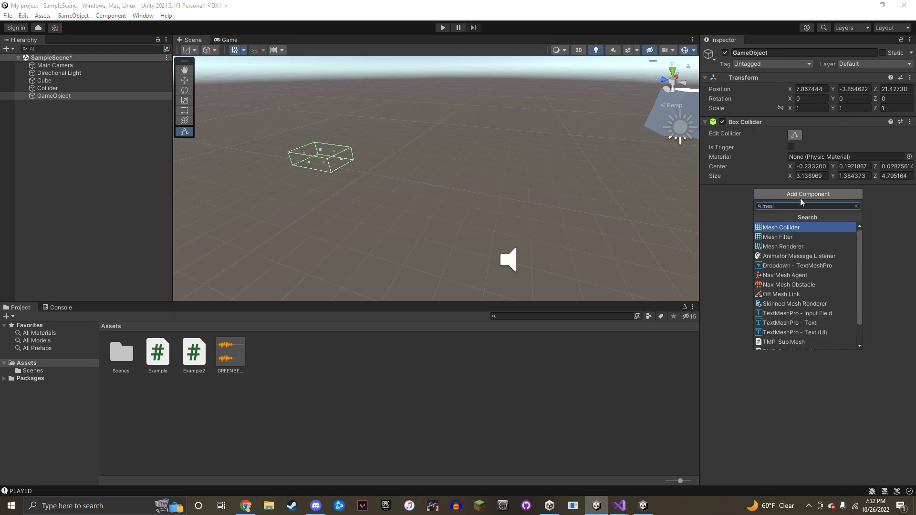
click(814, 228)
right_drag(580, 184, 619, 135)
key(w)
key(s)
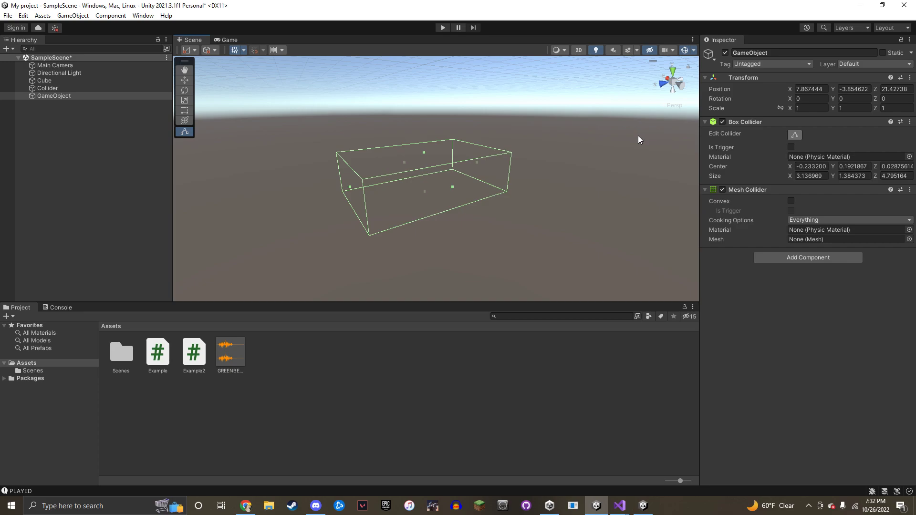
Remove the Mesh Collider and try adding a Circle Collider 2D, dismissing the conflict warning
click(910, 189)
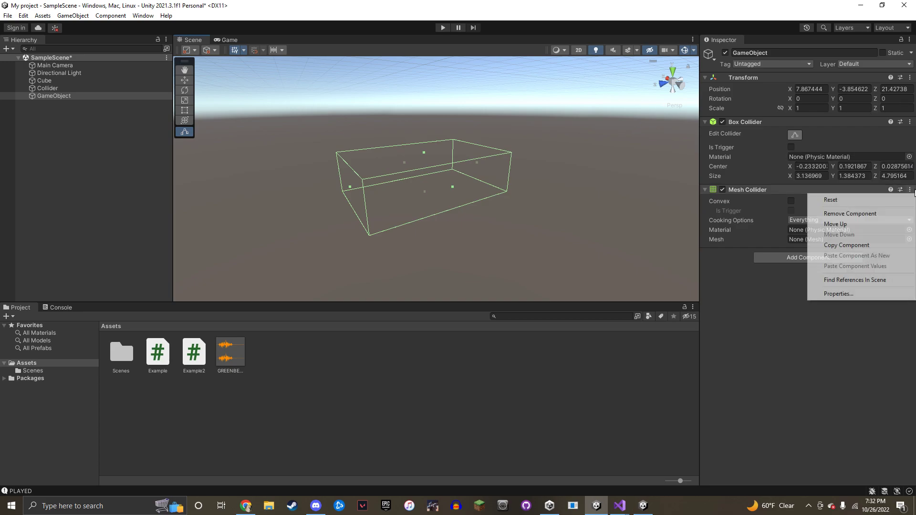
click(886, 213)
click(826, 195)
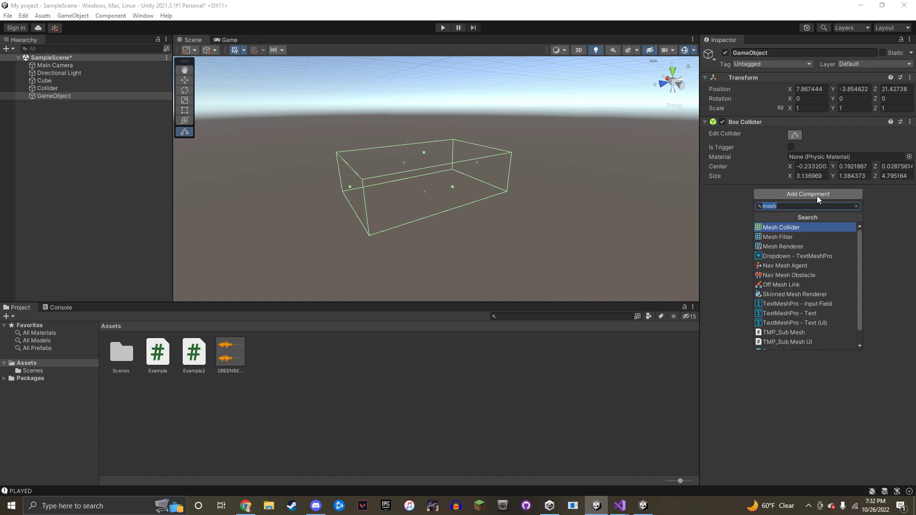
text(collider)
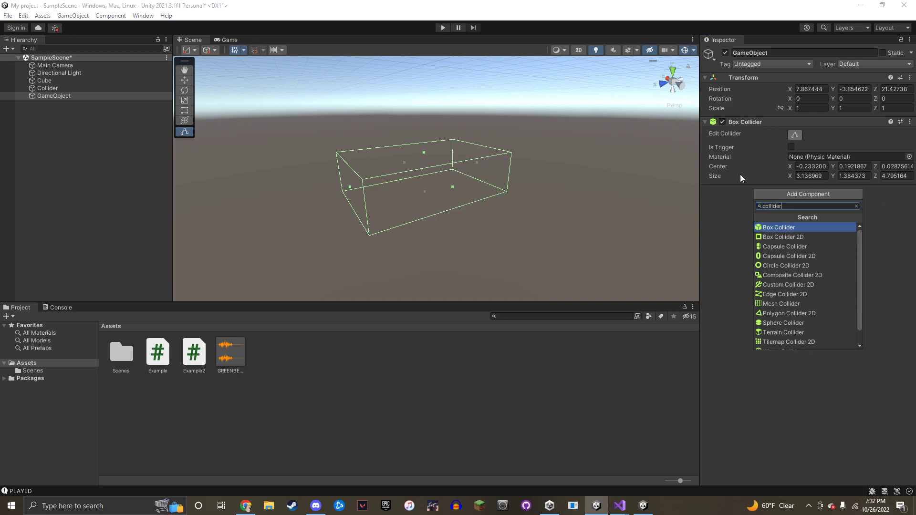
click(796, 266)
click(544, 218)
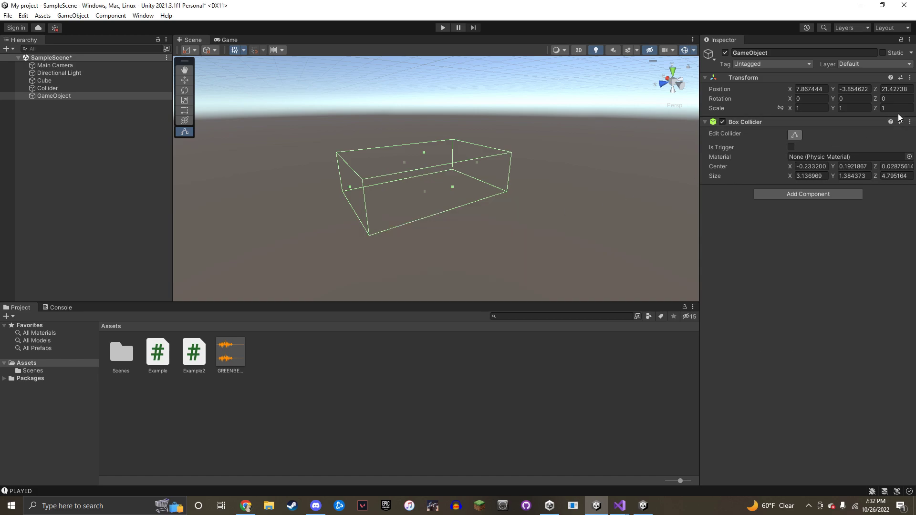
Remove the Box Collider and add a Sphere Collider in its place
click(910, 122)
click(871, 151)
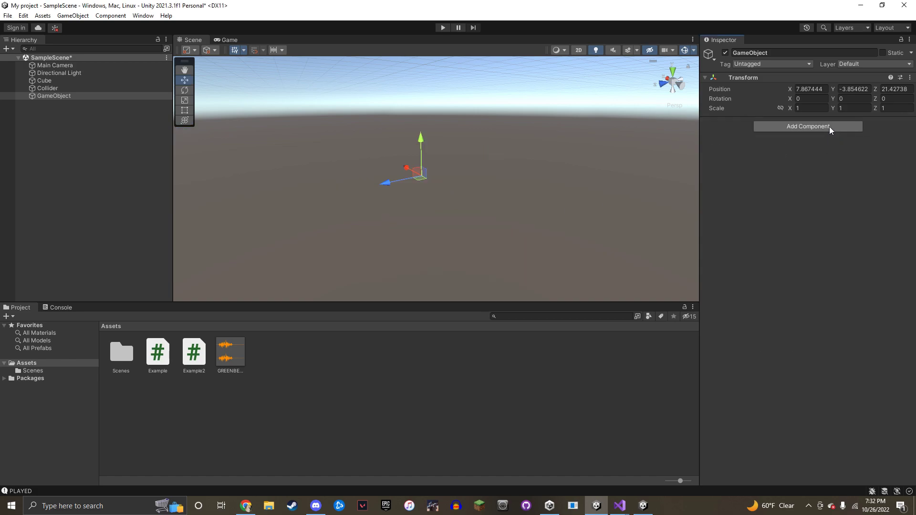
click(829, 126)
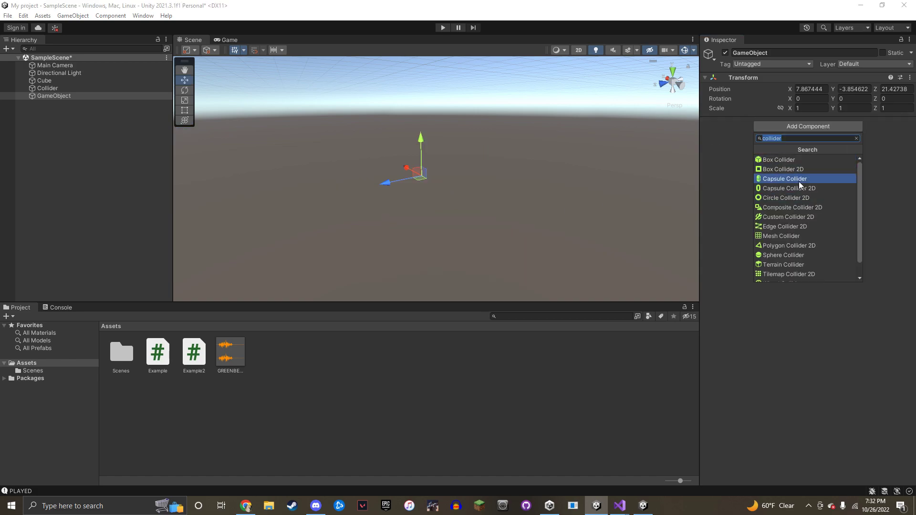
click(795, 255)
With Edit Collider on, drag the sphere's handles to enlarge its radius and raise it
right_drag(575, 148, 524, 143)
click(793, 135)
key(w)
key(d)
drag(442, 155, 461, 152)
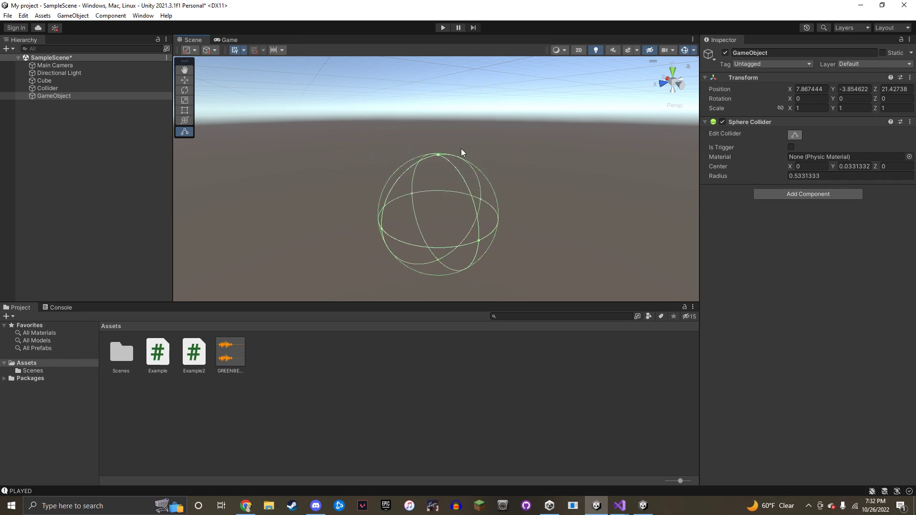
drag(440, 156, 494, 123)
Remove the Sphere Collider and add a Capsule Collider instead
click(910, 122)
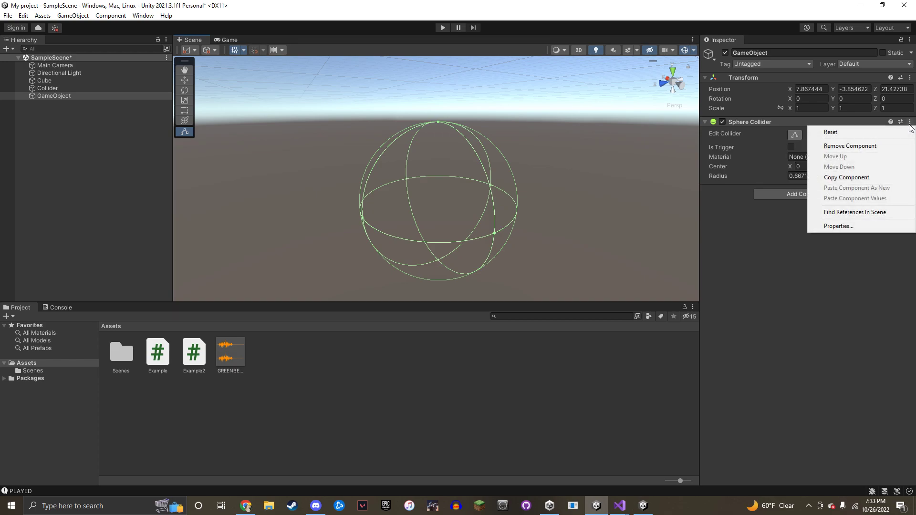
click(850, 145)
click(806, 131)
text(c)
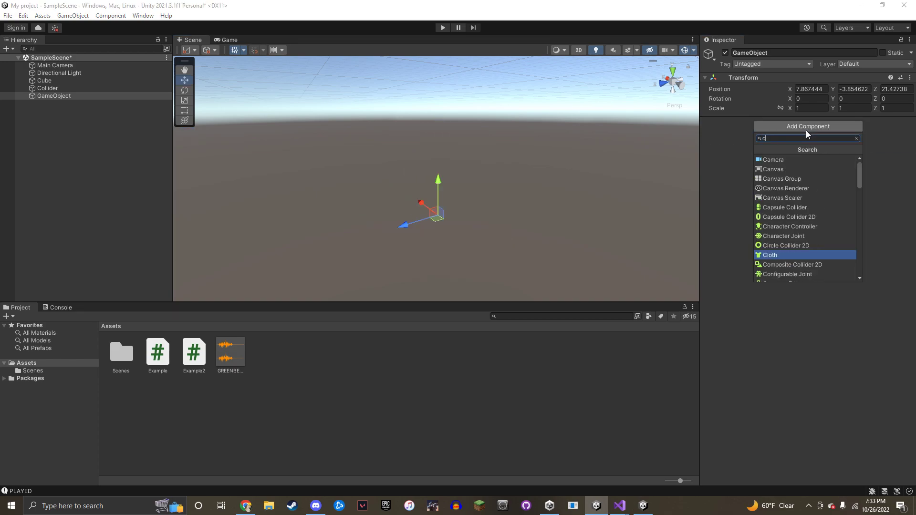
text(apsu)
click(792, 161)
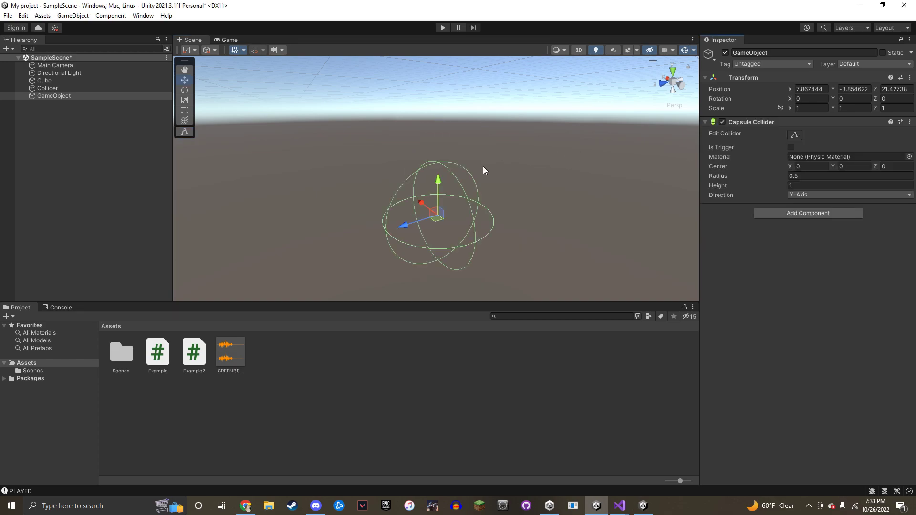
With Edit Collider on, widen the capsule's radius and raise its top
click(795, 135)
right_drag(528, 172, 491, 200)
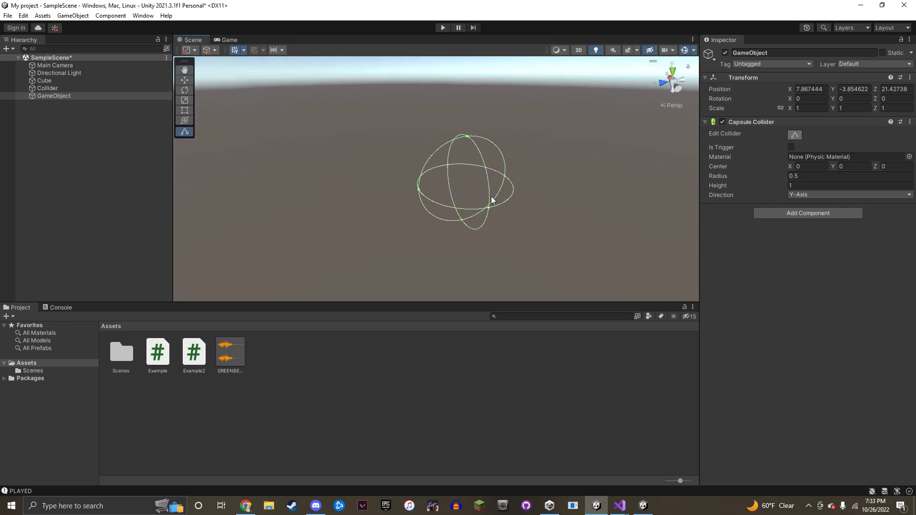
drag(491, 207, 576, 250)
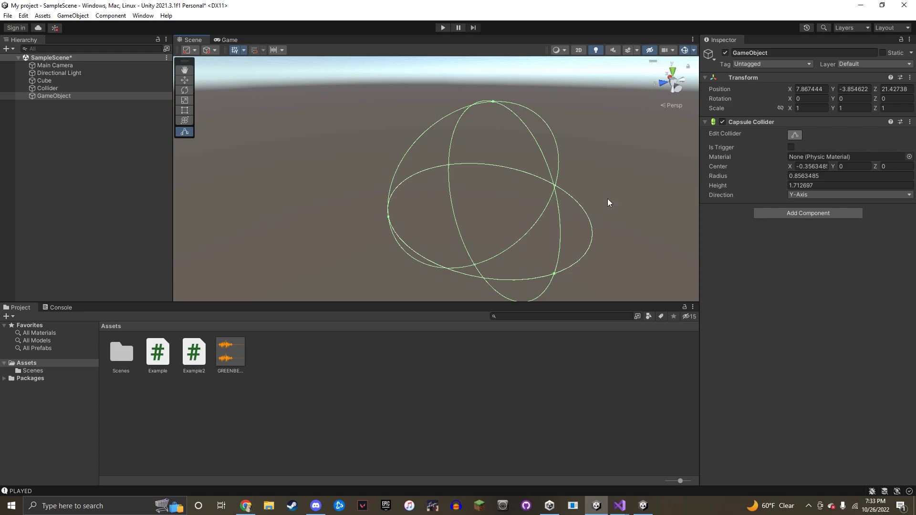
drag(494, 101, 543, 68)
right_drag(564, 152, 479, 145)
key(s)
Stretch the capsule to height 3.423 and widen its radius to about 1.623
drag(479, 144, 491, 88)
drag(447, 173, 374, 163)
right_drag(541, 151, 522, 118)
key(s)
key(w)
key(d)
Delete the GameObject from the Hierarchy and select the Cube
right_click(107, 97)
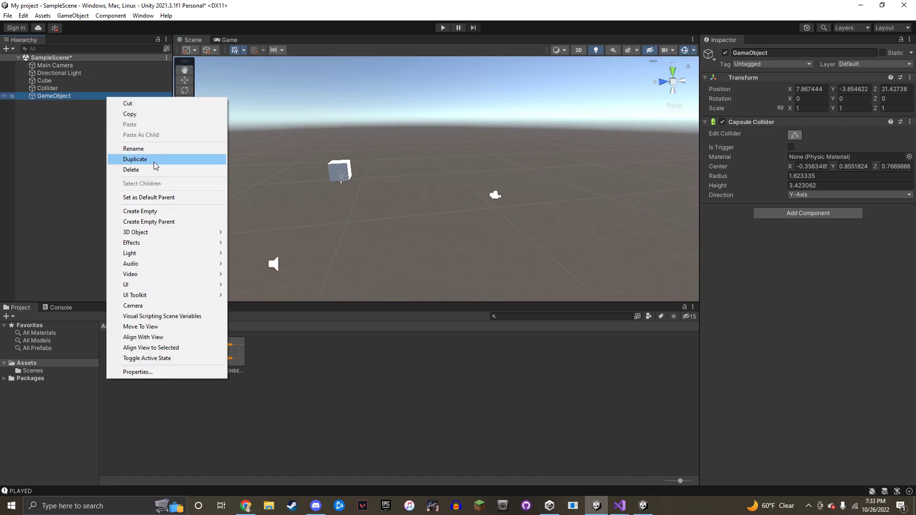
click(150, 170)
click(108, 82)
right_drag(417, 145, 409, 165)
key(w)
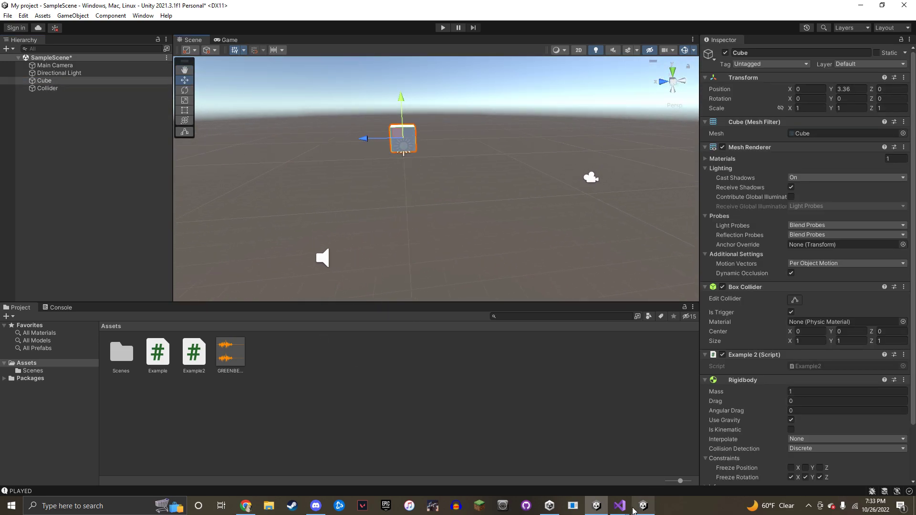
In Example.cs, comment out the OnTriggerEnter signature, opening brace and first body line with //
mouse_move(631, 509)
click(574, 458)
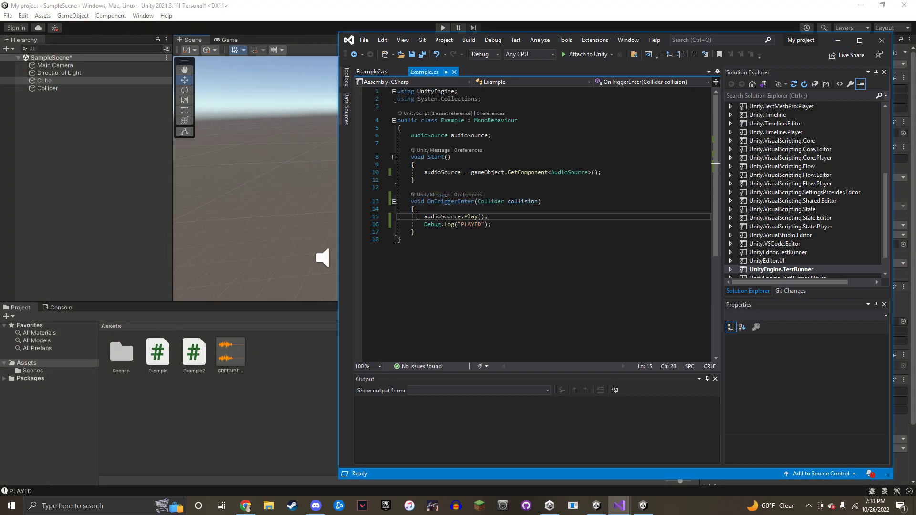
click(408, 202)
text(//)
key(Down)
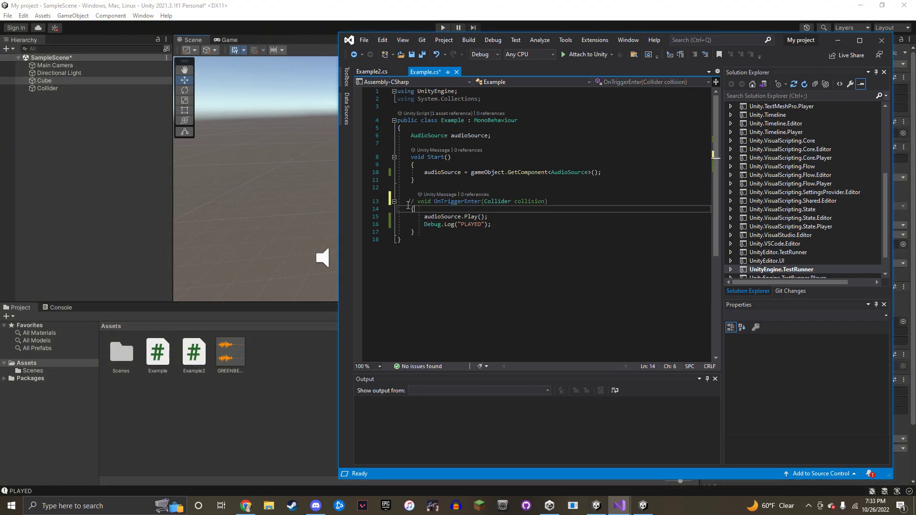
text(//)
key(Down)
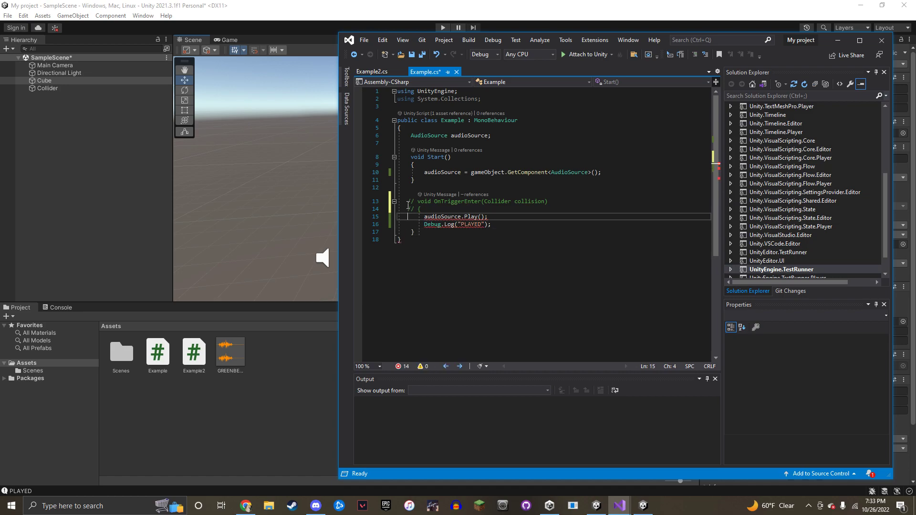
text(//)
Comment out the remaining method lines through the closing brace, save, and return to Unity
key(Down)
text(//)
key(Down)
text(/)
key(ctrl+s)
click(292, 407)
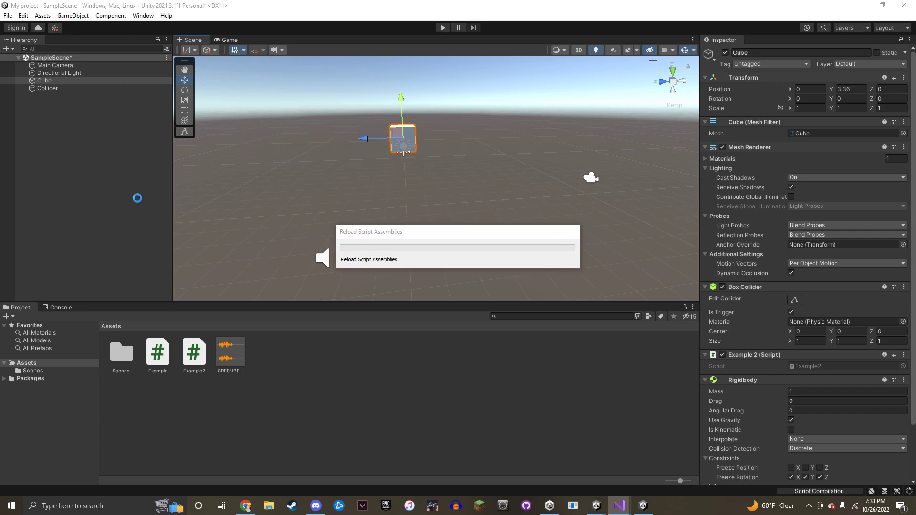
Select the Collider object, then run the scene briefly in Play mode and stop it
click(57, 117)
right_drag(448, 199, 455, 223)
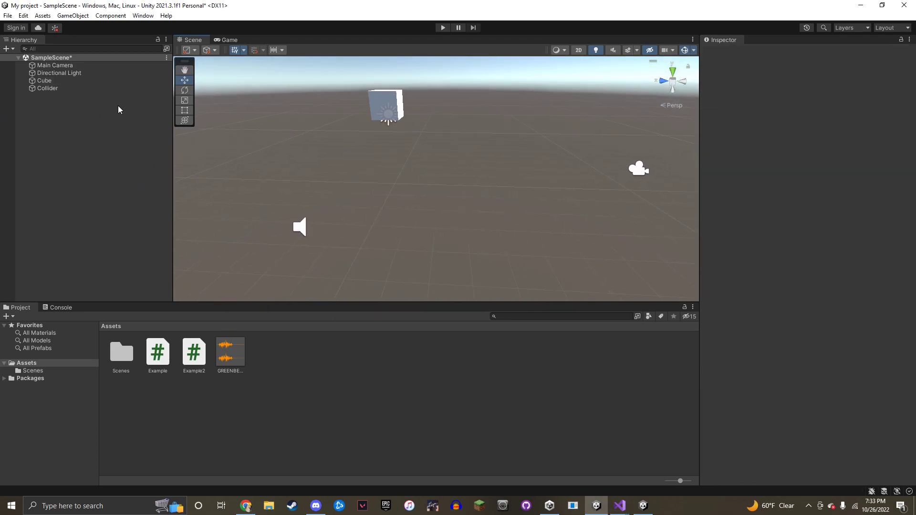
click(95, 89)
right_drag(370, 168, 429, 28)
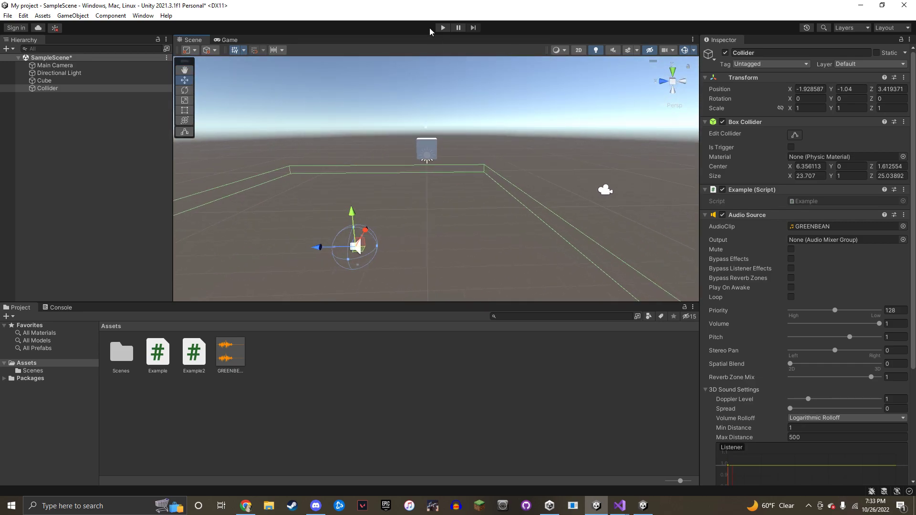
click(442, 27)
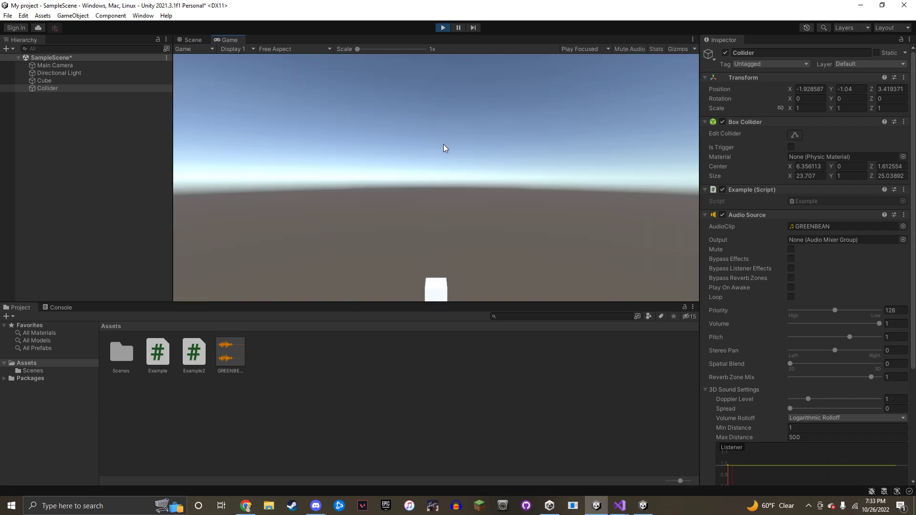
click(443, 28)
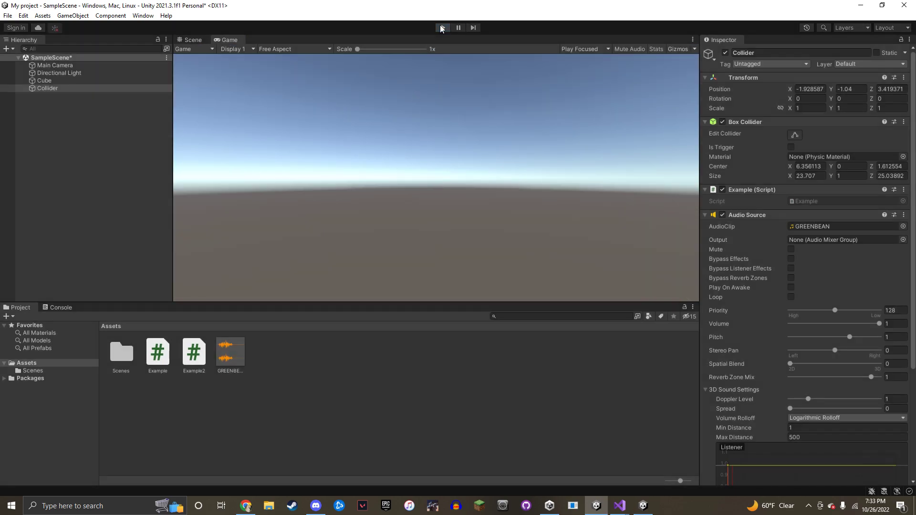
Undo the commenting of OnTriggerEnter in Example.cs, save the script, and return to Unity
mouse_move(619, 506)
click(594, 457)
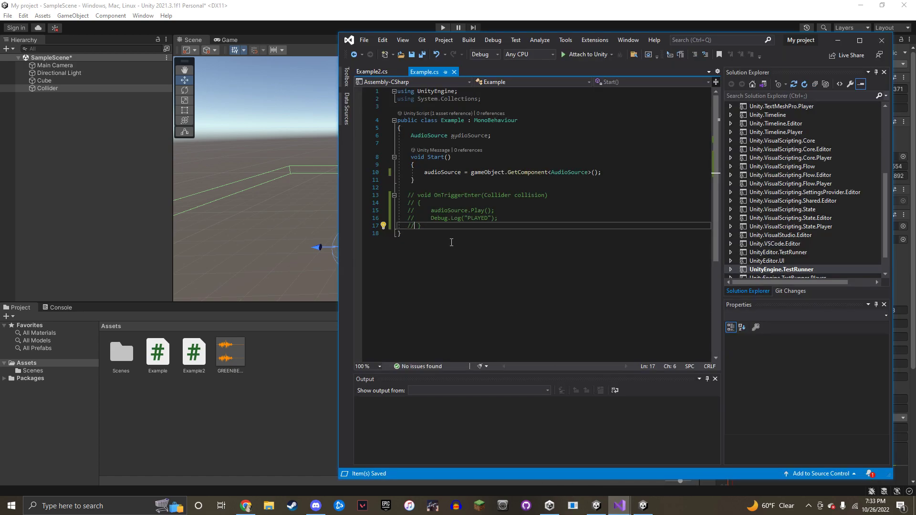
key(BackSpace)
key(BackSpace)
click(409, 218)
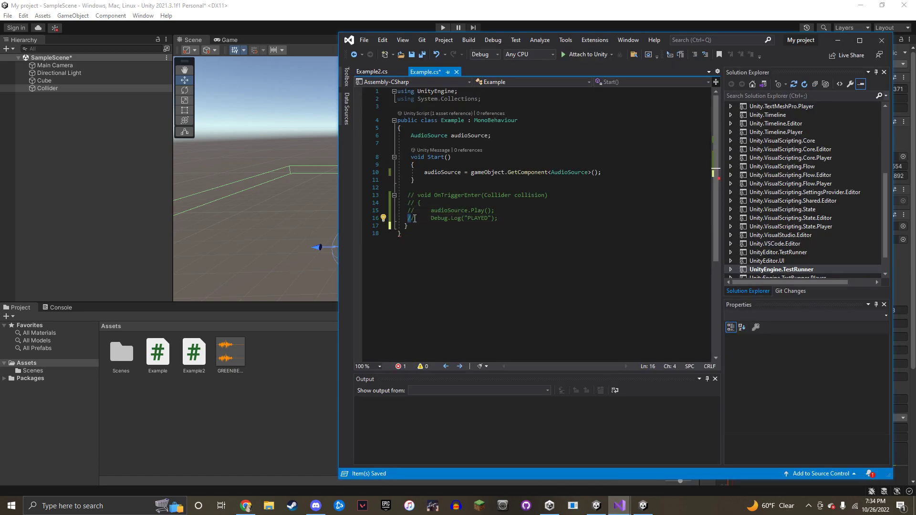
key(BackSpace)
key(ctrl+z)
key(ctrl+z)
key(ctrl+z)
key(ctrl+z)
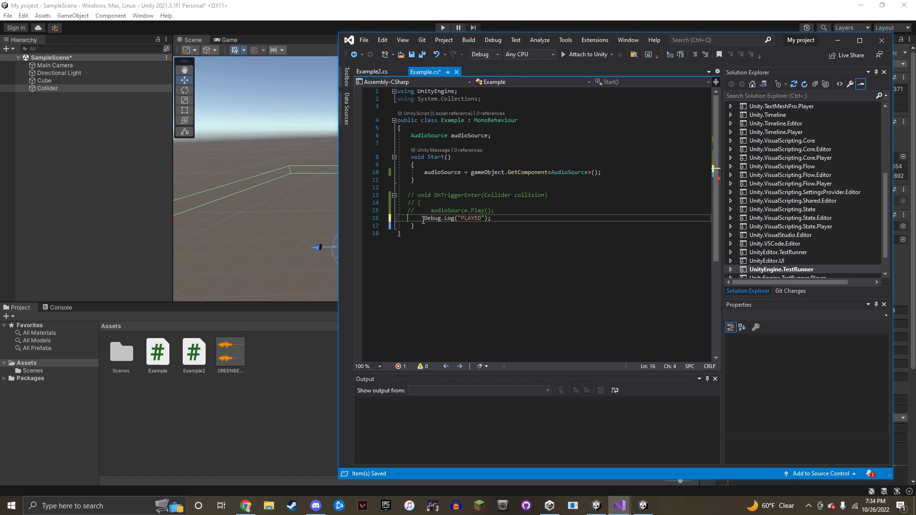
key(ctrl+s)
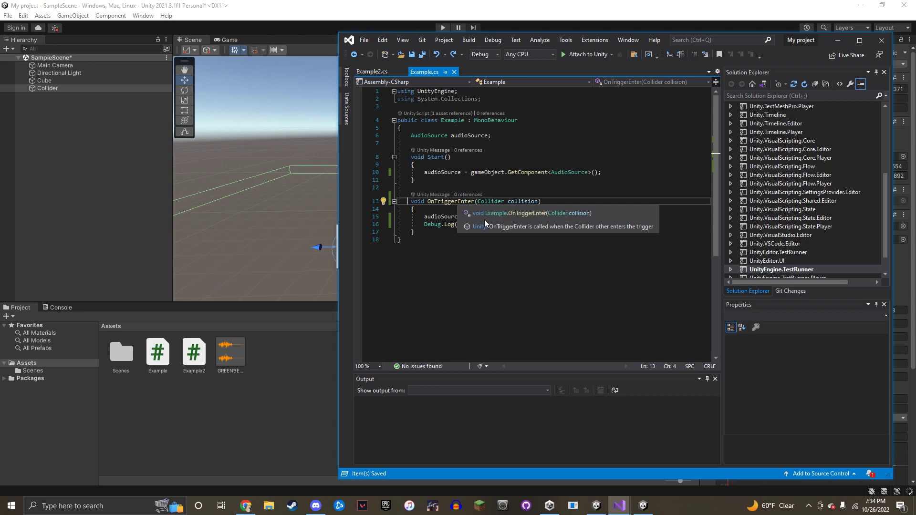
click(304, 348)
Switch the Discord stream source to the 'My project - SampleScene' Unity window and go live
click(316, 506)
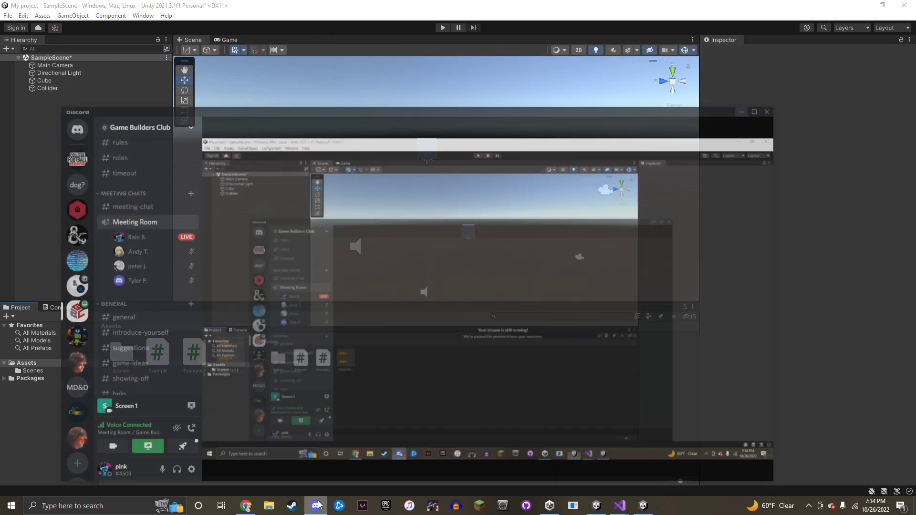
mouse_move(472, 426)
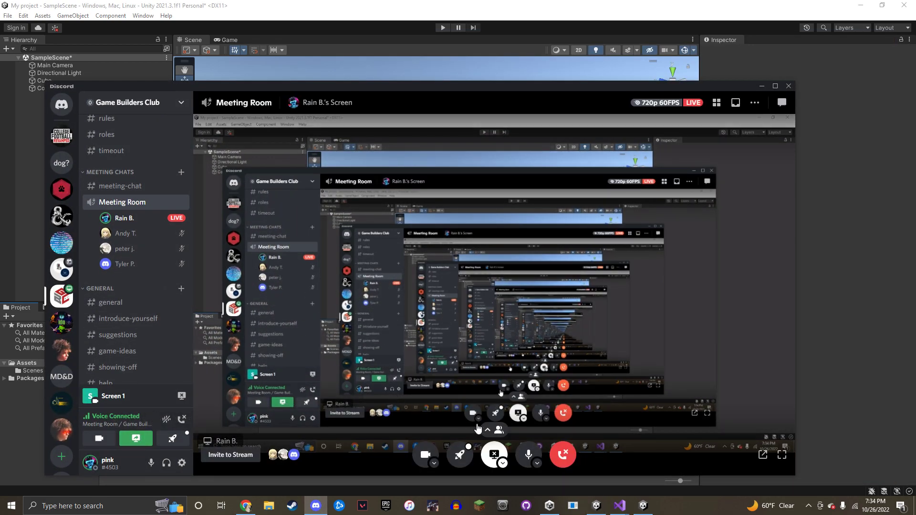
click(137, 438)
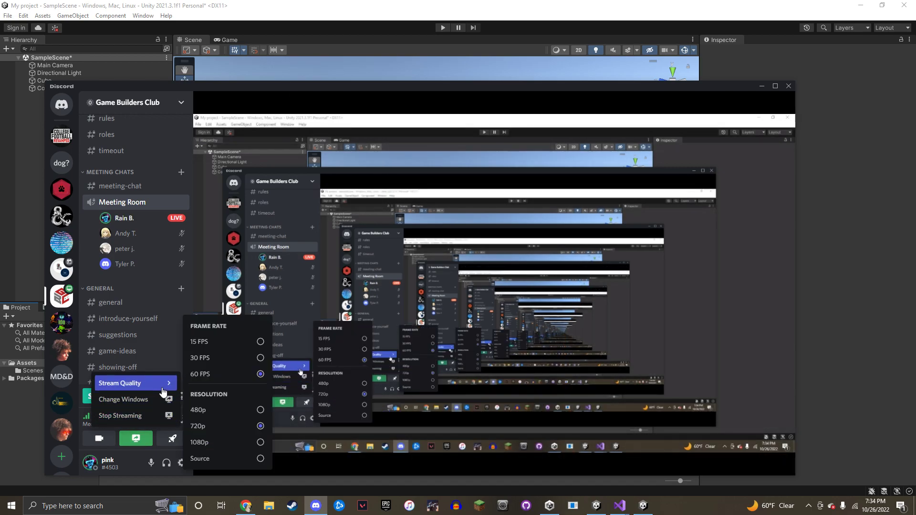
click(158, 400)
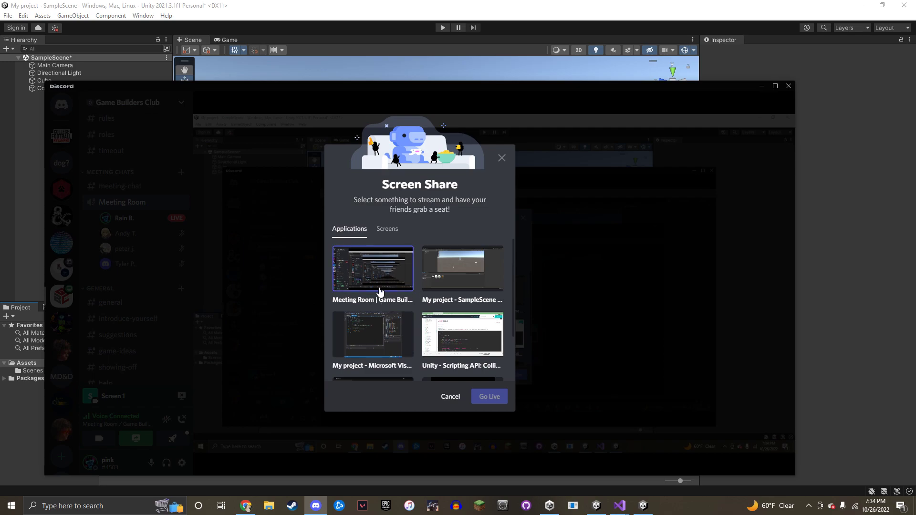
click(449, 283)
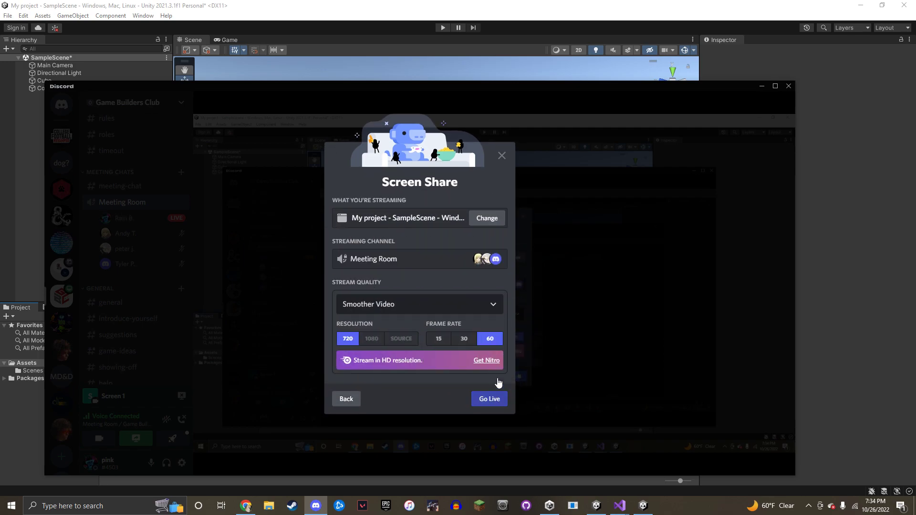
click(490, 397)
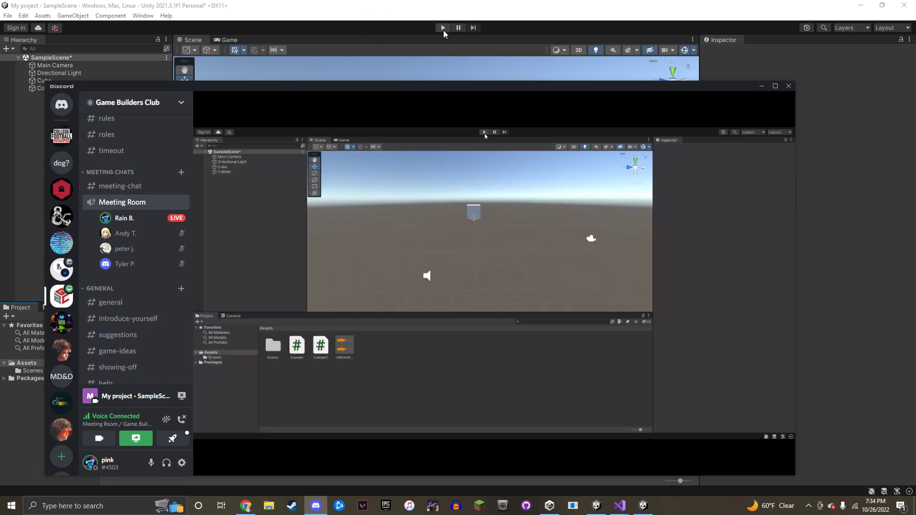
Run the scene in Play mode for a few seconds, then stop it
click(443, 27)
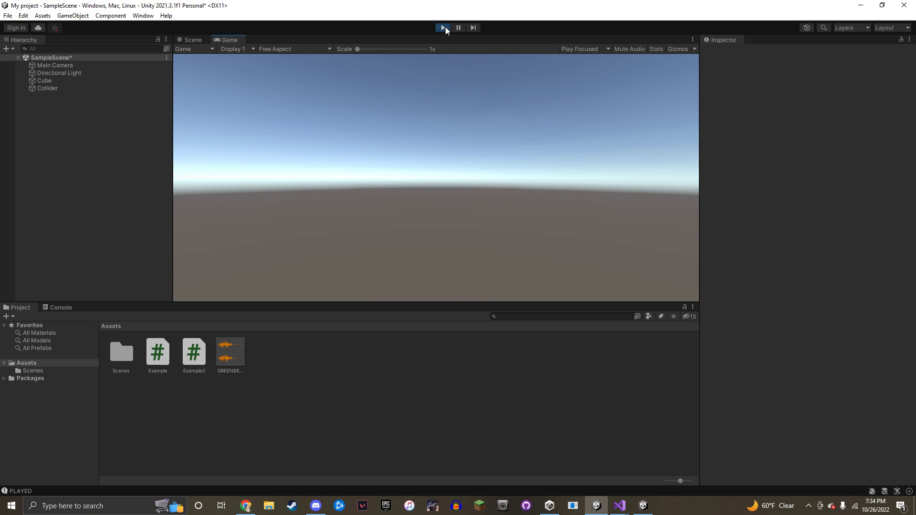
click(445, 28)
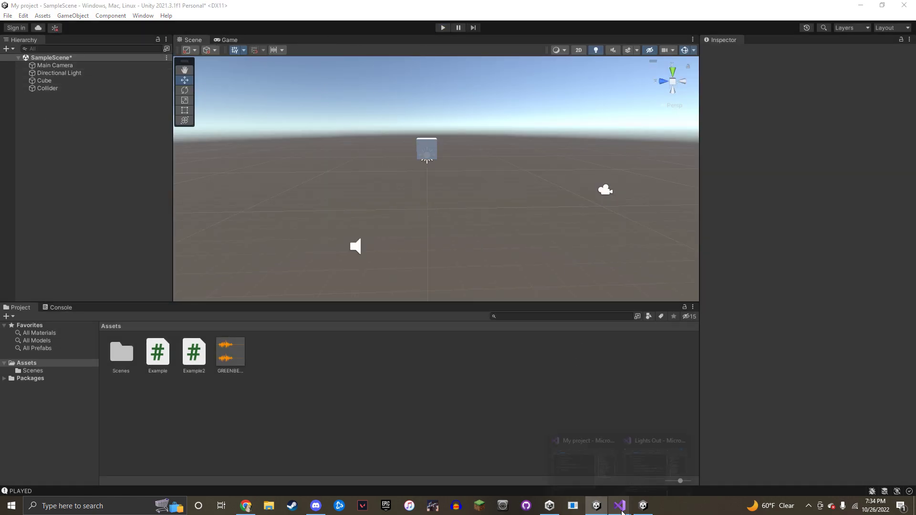
Change the Discord stream source to Screen 1, go live, then minimize Discord
click(316, 505)
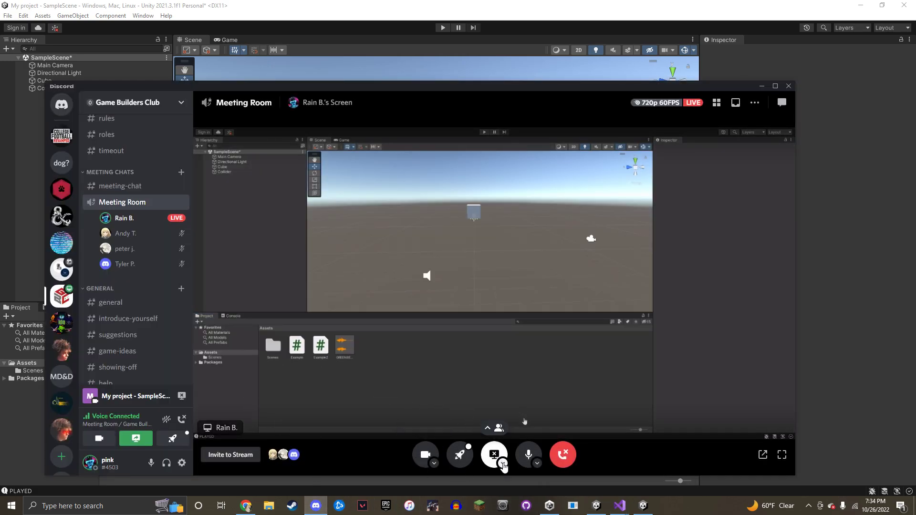
click(503, 463)
click(506, 414)
click(387, 229)
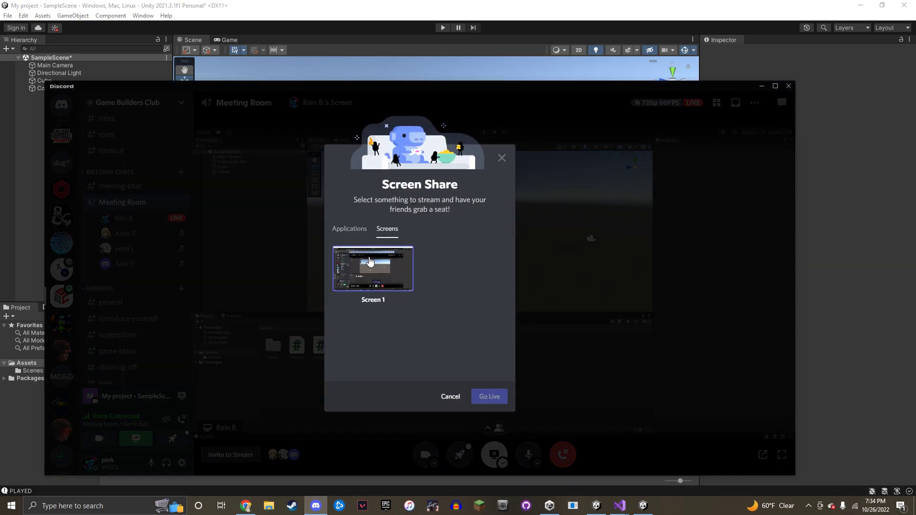
click(370, 261)
click(490, 408)
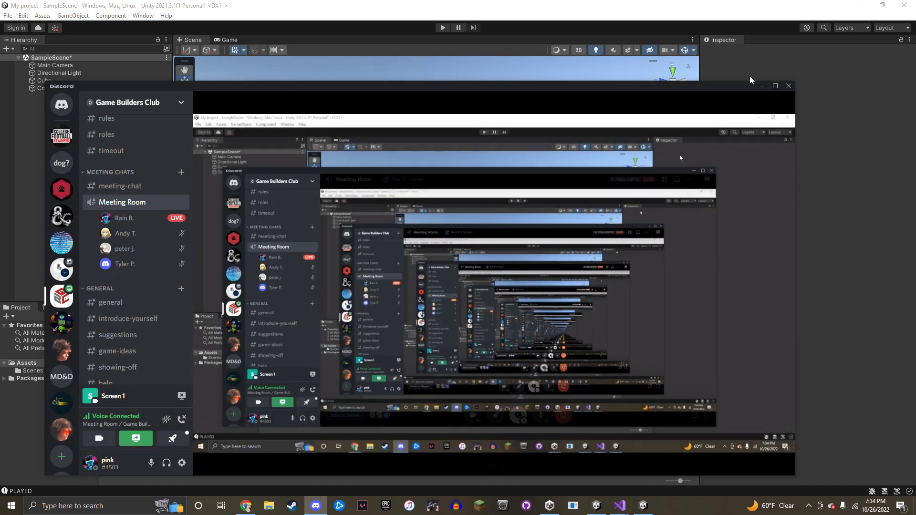
click(762, 86)
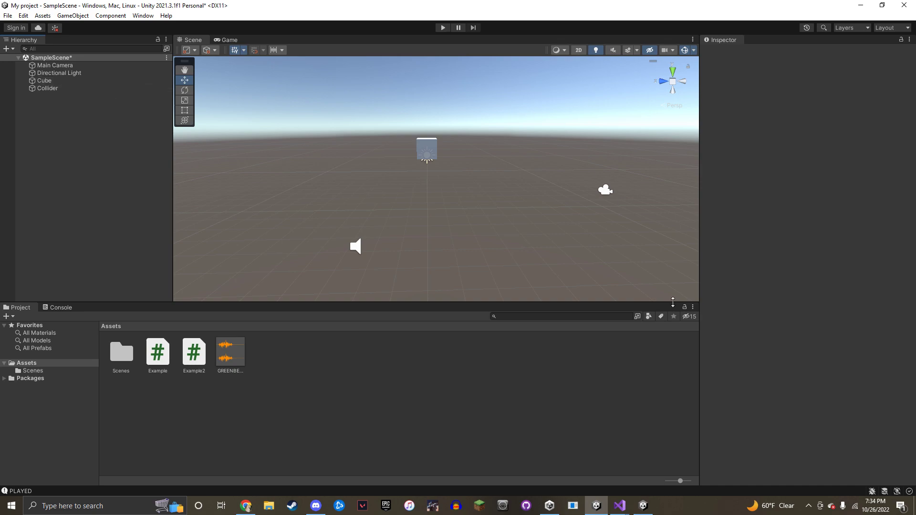
Orbit the scene, switch to the Lights Out project, and orbit around its level layout
right_drag(489, 165, 614, 162)
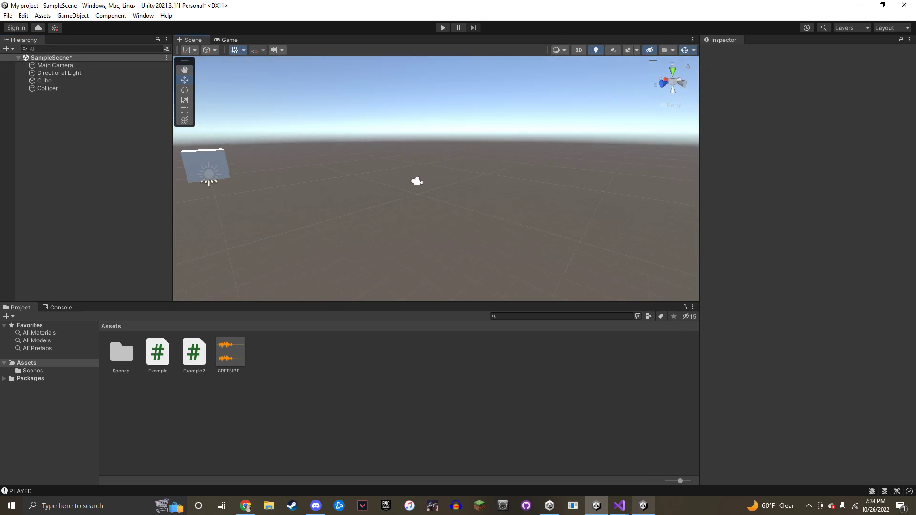
click(643, 506)
right_drag(460, 222, 337, 266)
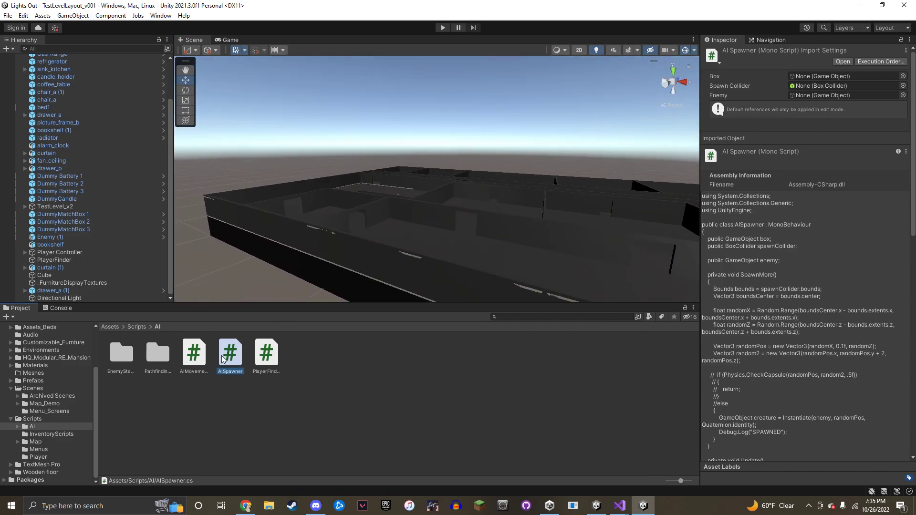
Open AISpawner in Visual Studio and highlight the references to its spawnCollider field
double_click(222, 356)
scroll(520, 190, up, 1)
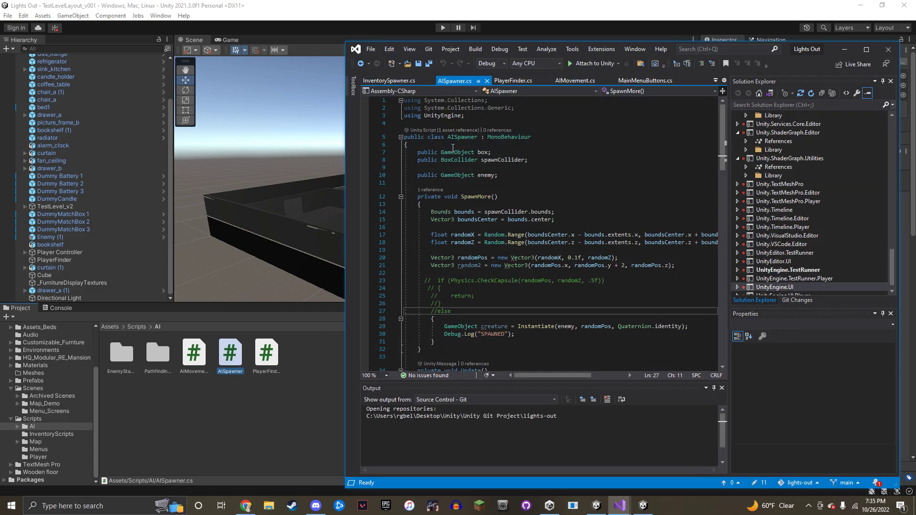
drag(418, 152, 549, 157)
click(496, 160)
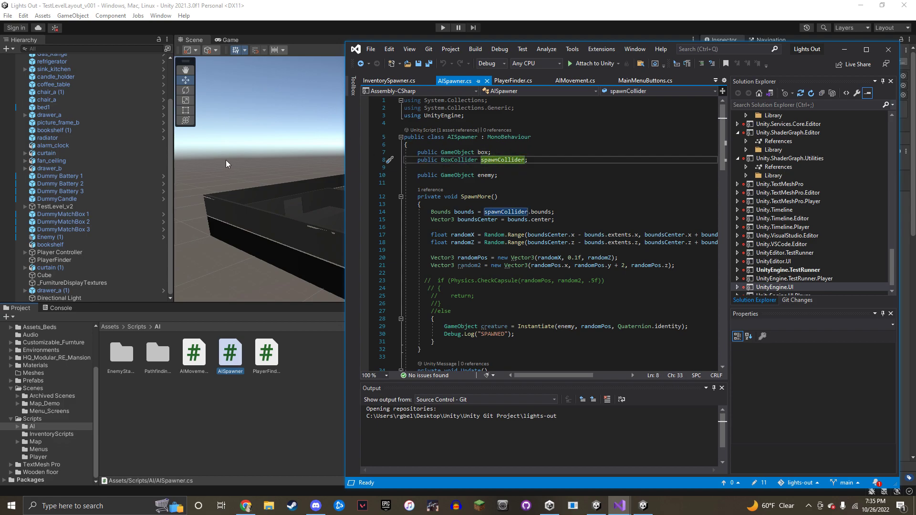
click(457, 184)
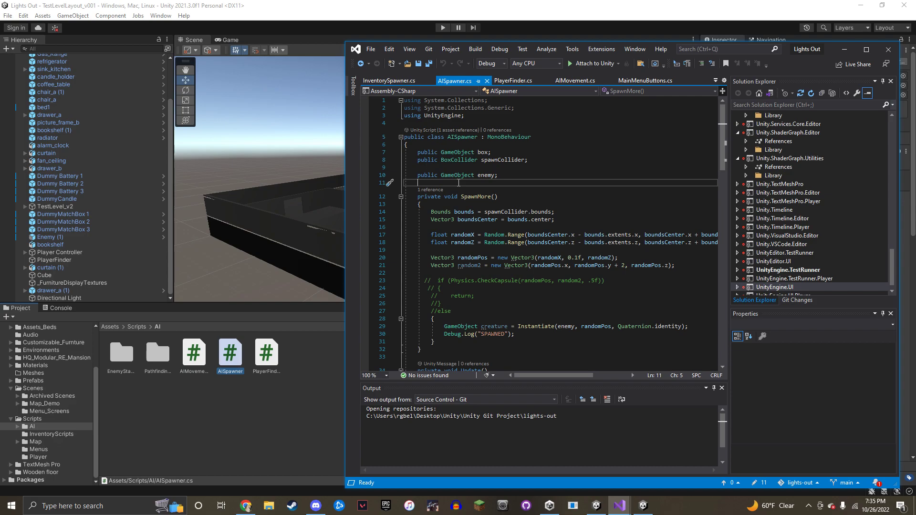
Search AISpawner for 'spawn' and locate where SpawnMore reads spawnCollider's bounds
key(ctrl+f)
text(spawn)
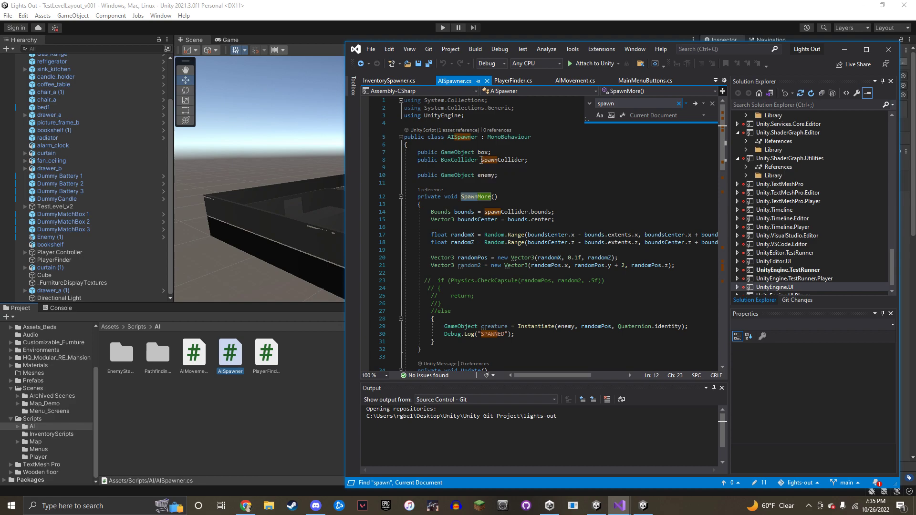
drag(442, 159, 527, 166)
click(518, 162)
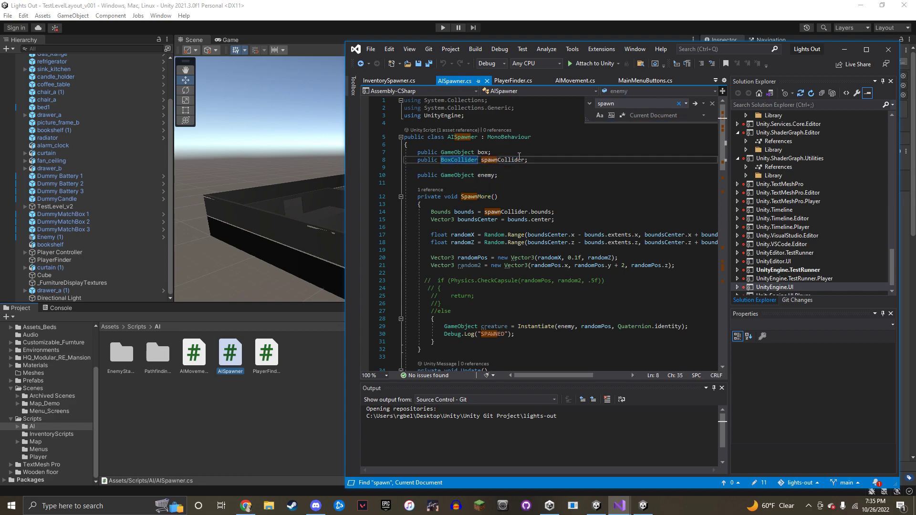
double_click(520, 211)
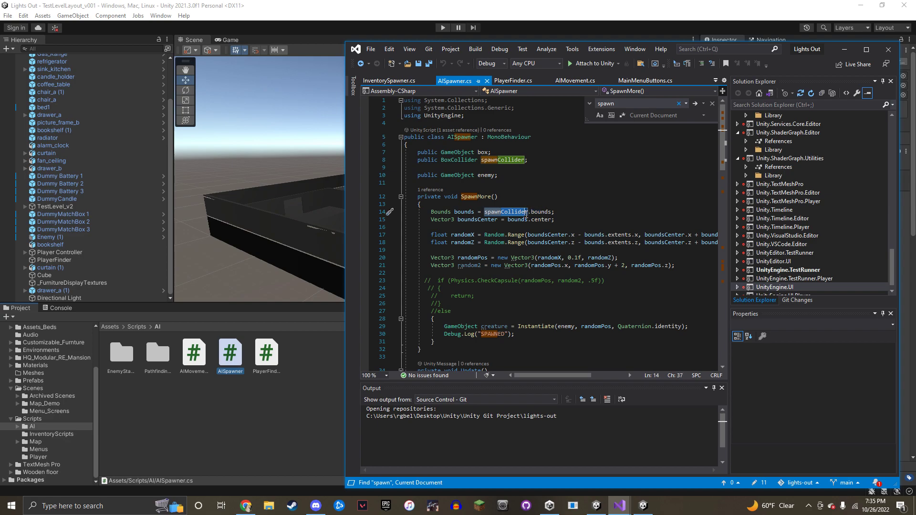
click(507, 200)
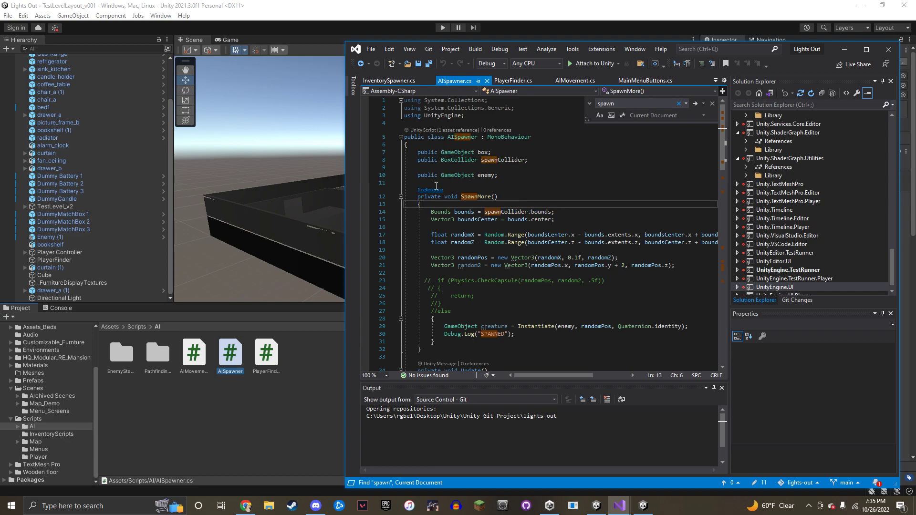
click(316, 363)
Filter the Hierarchy for 'Spawner', clear the filter, and orbit around the level layout
click(70, 48)
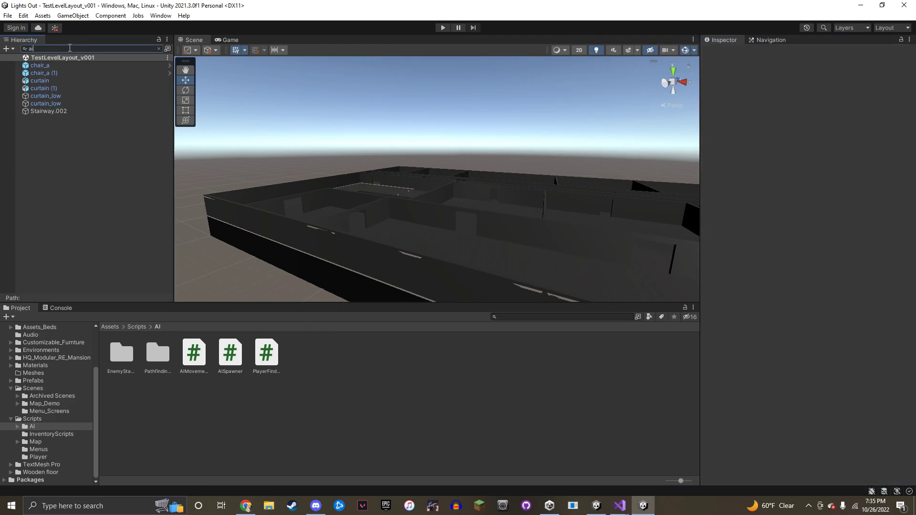
text(Spawner)
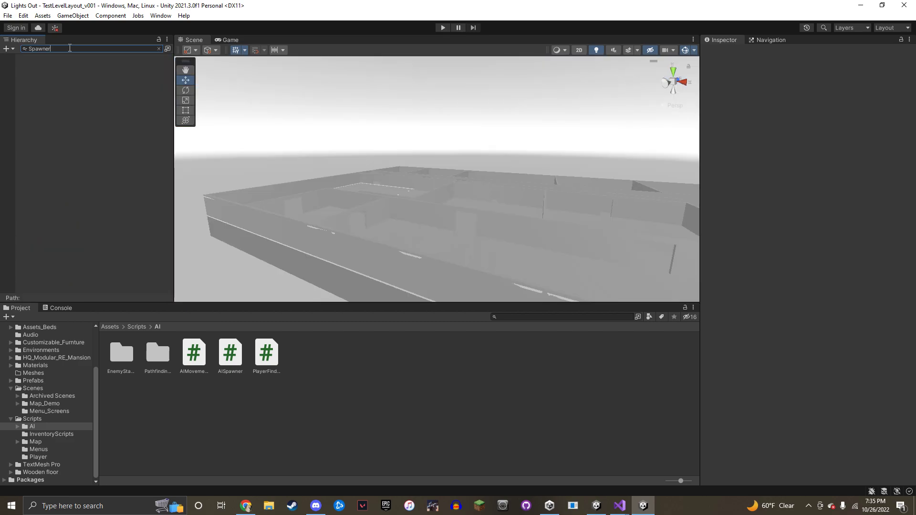
key(BackSpace)
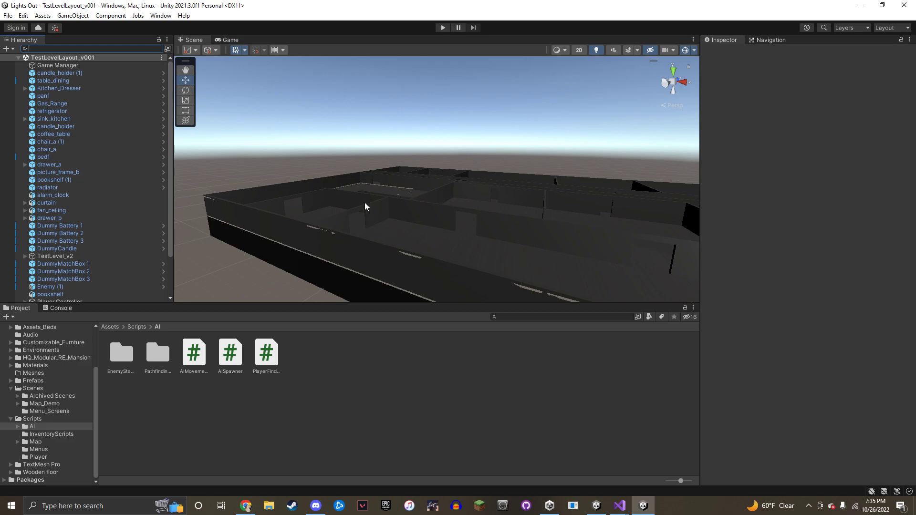
alt+drag(365, 203, 527, 191)
scroll(93, 182, down, 3)
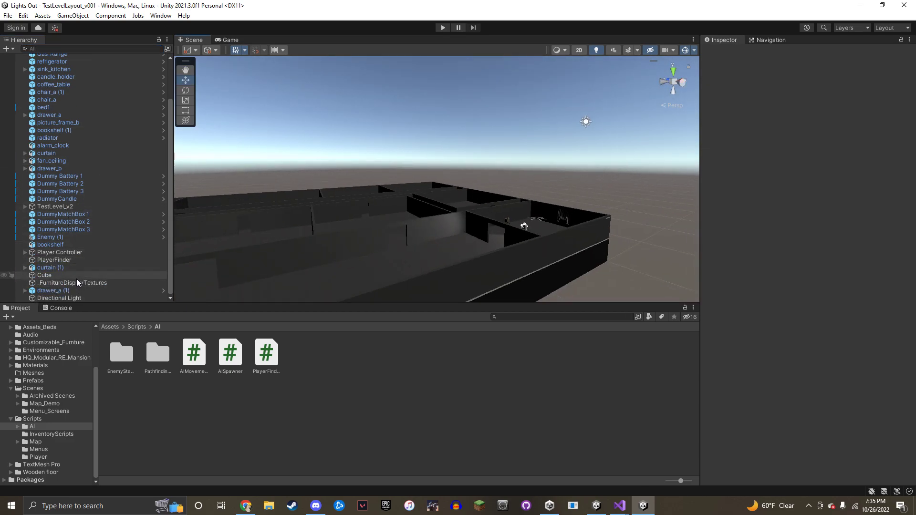
scroll(84, 234, up, 3)
Select the Game Manager and orbit down to a low, level view across the maze
click(57, 65)
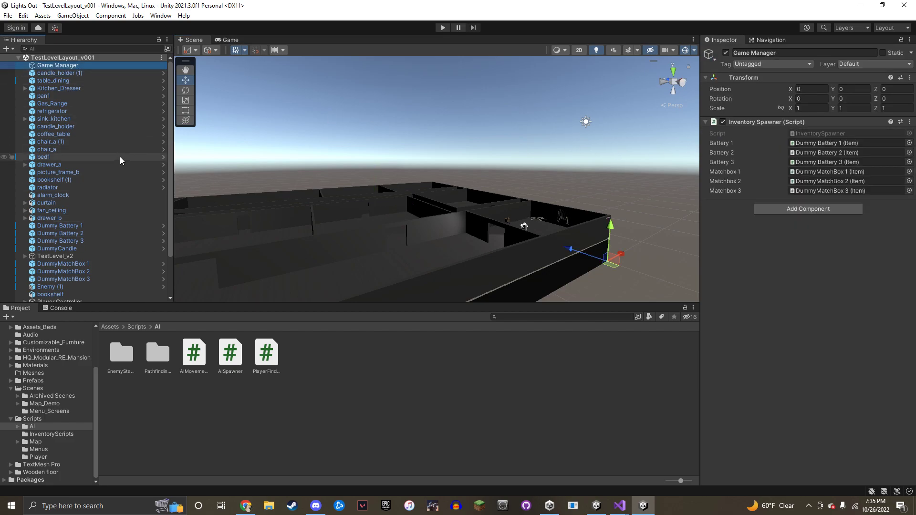
scroll(115, 163, down, 3)
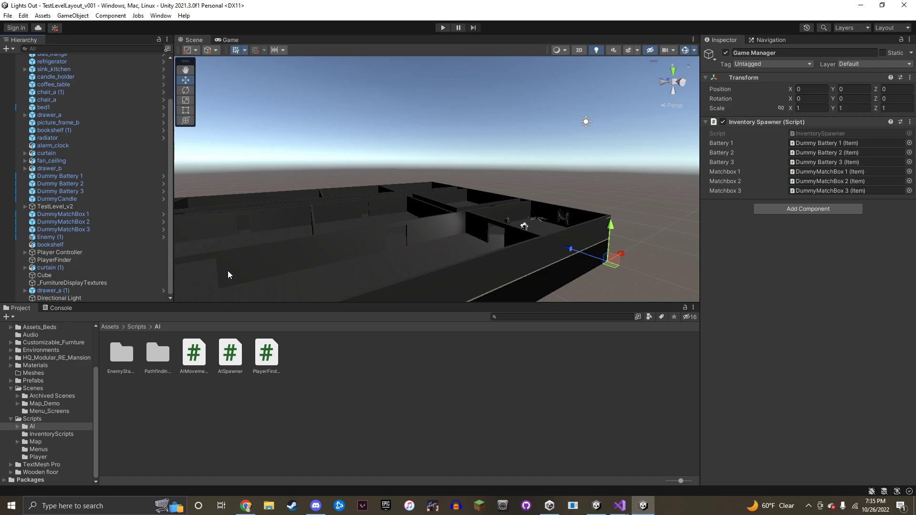
right_drag(257, 248, 202, 196)
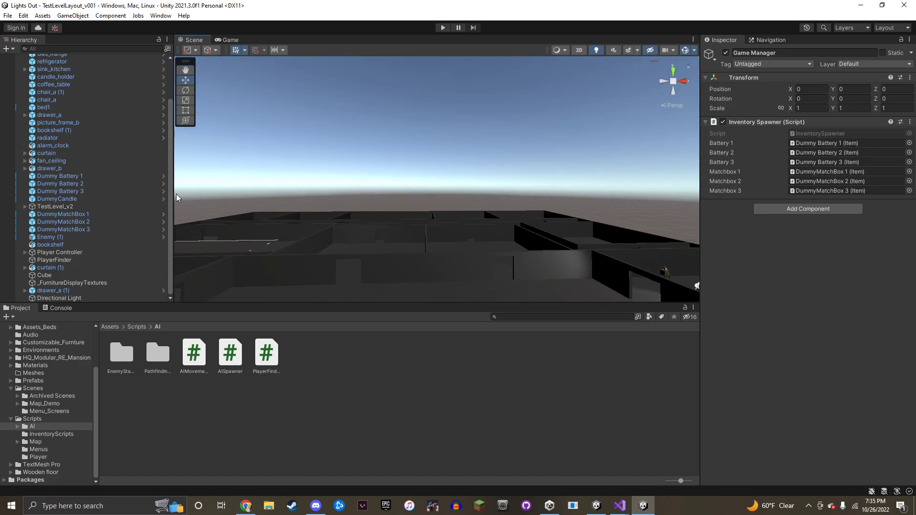
scroll(148, 173, up, 3)
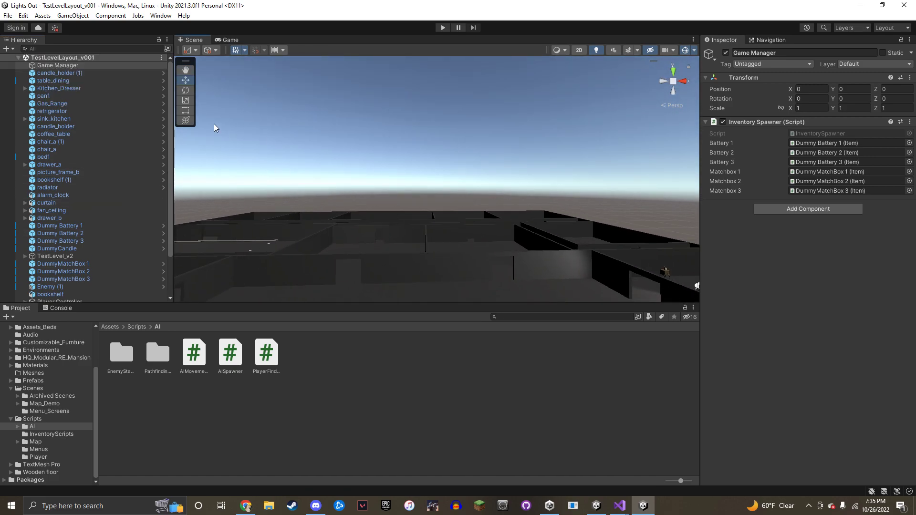
right_drag(360, 126, 382, 138)
key(s)
right_drag(486, 200, 325, 238)
Select the Top Floor Walls and orbit around it to inspect its Mesh Collider
key(s)
click(325, 213)
click(327, 198)
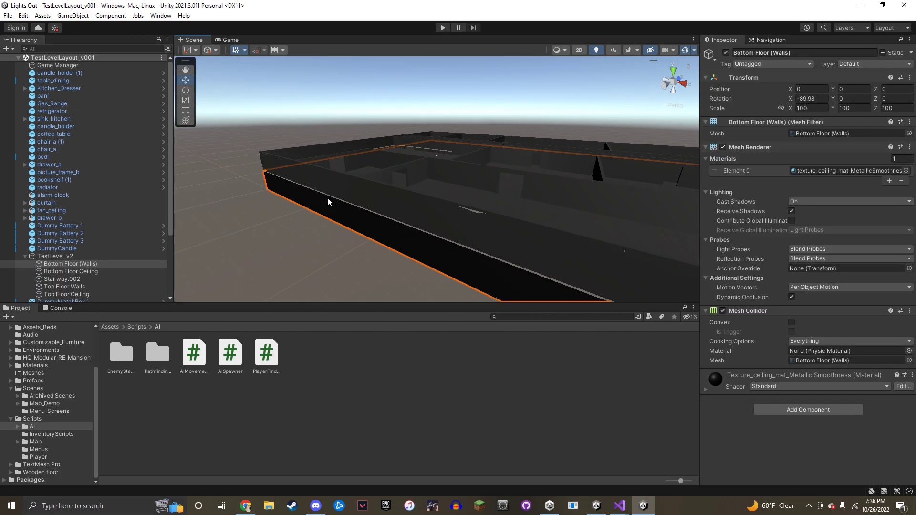
right_drag(228, 207, 517, 161)
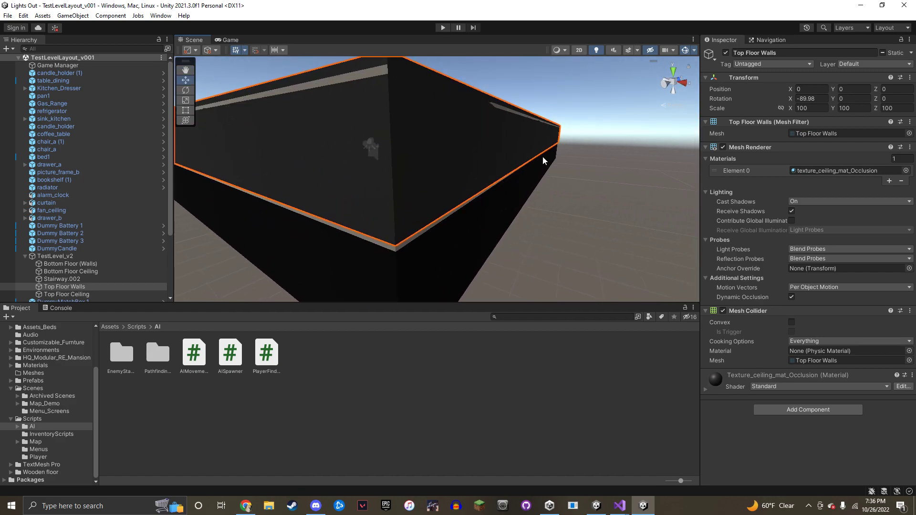
right_drag(572, 122, 258, 139)
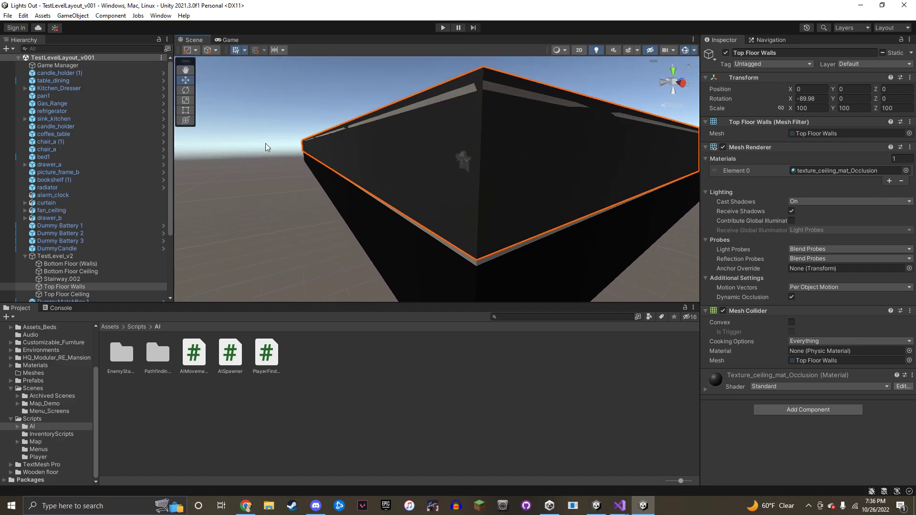
right_drag(416, 209, 392, 192)
right_drag(439, 190, 415, 153)
Back the scene camera off the walls, then bring the Lights Out code window forward and reposition it
key(w)
key(s)
mouse_move(619, 506)
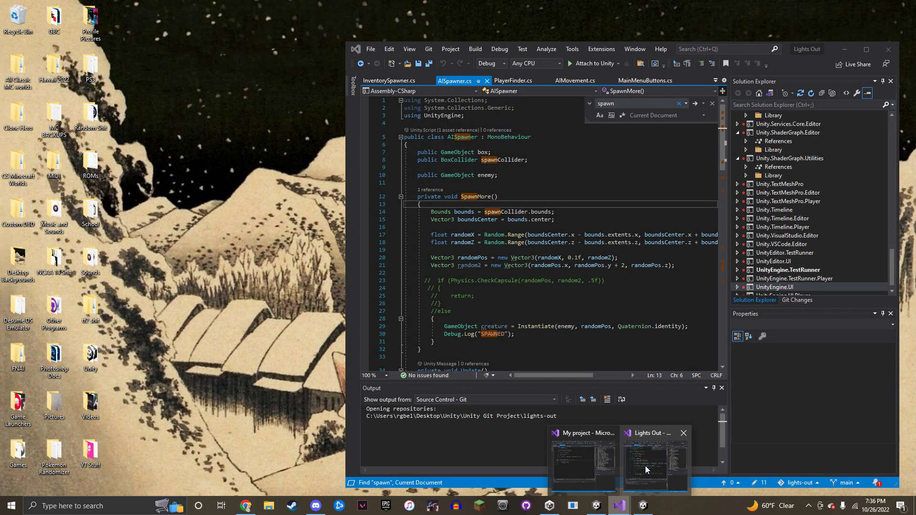
click(647, 469)
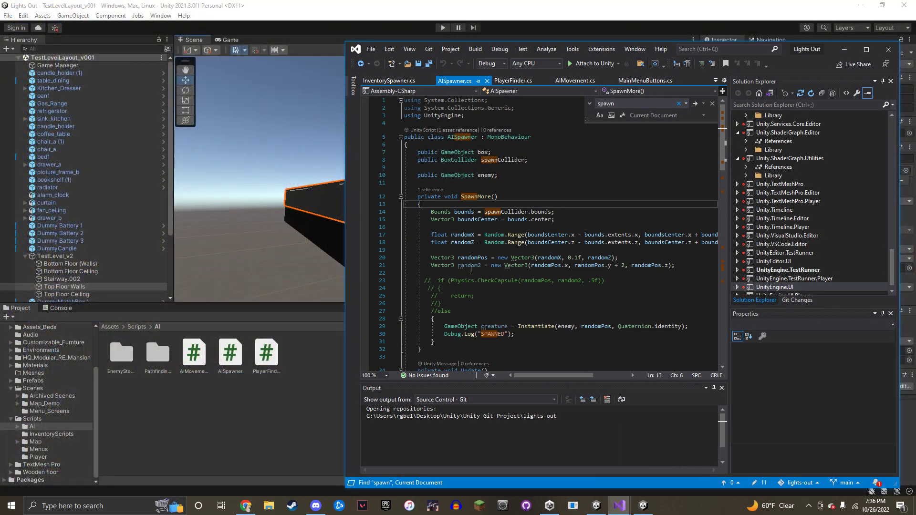
drag(784, 47, 844, 25)
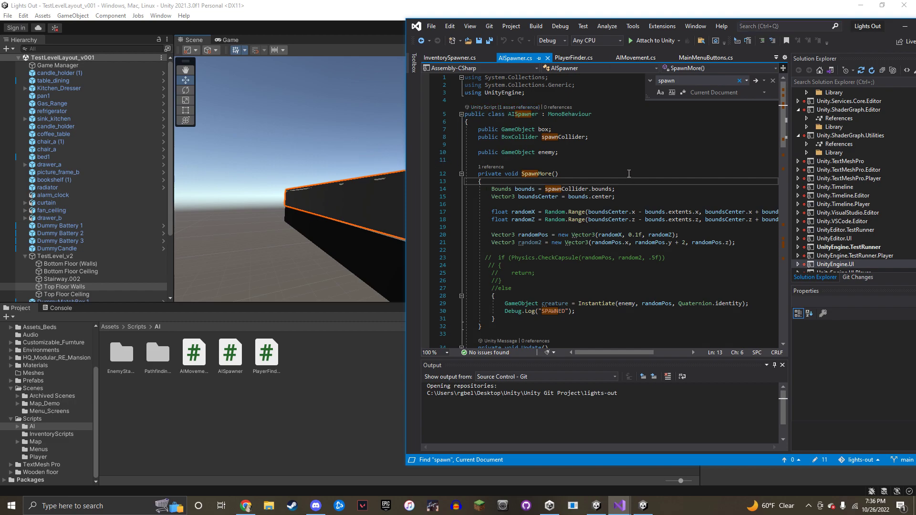
Highlight line 14 'Bounds bounds = spawnCollider.bounds;', then return to the Unity level
scroll(537, 159, down, 1)
drag(493, 165, 620, 165)
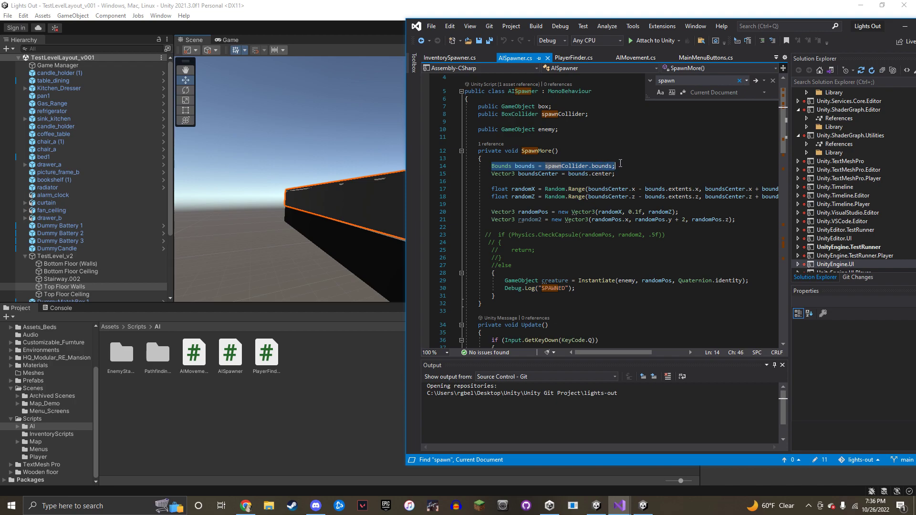
click(609, 166)
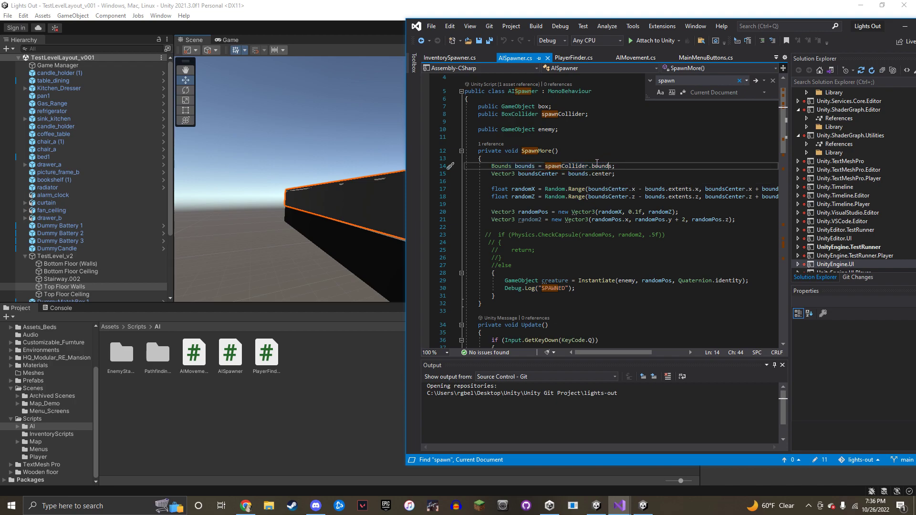
right_drag(329, 183, 400, 203)
Select Bottom Floor (Walls), then Top Floor Walls, and orbit around the building
click(520, 240)
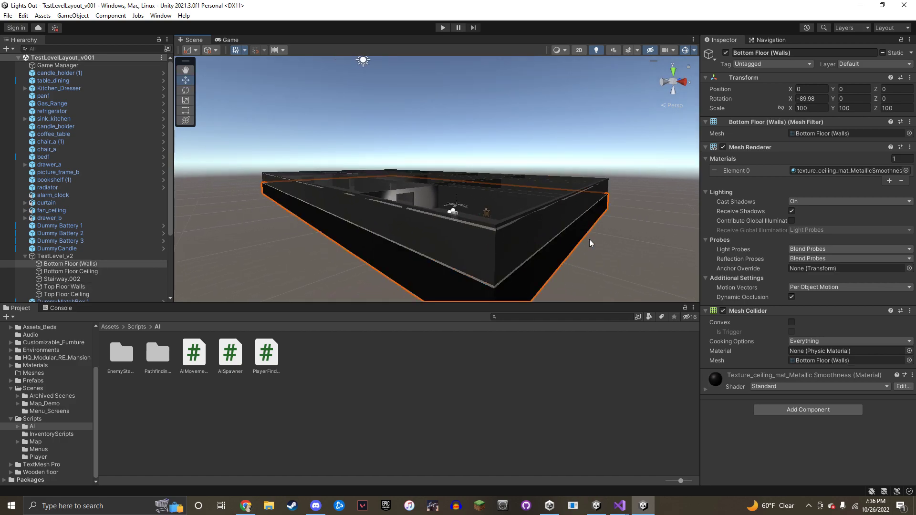
click(529, 236)
click(592, 205)
right_drag(583, 205, 361, 204)
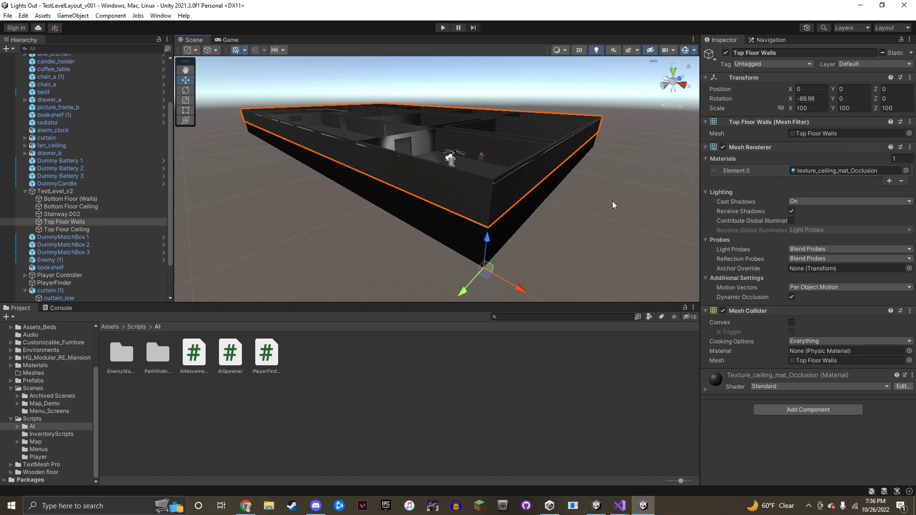
right_drag(537, 251, 549, 187)
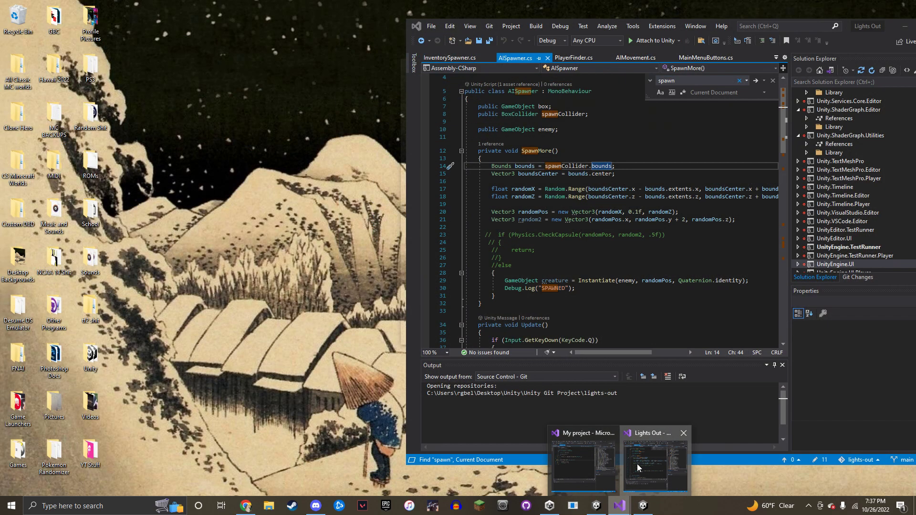
Bring AISpawner.cs back and highlight the bounds statement on line 14
click(638, 468)
click(623, 174)
mouse_move(625, 167)
mouse_down()
mouse_move(479, 167)
mouse_move(617, 175)
mouse_up()
Highlight the randomX calculation on line 17 of AISpawner.cs, then return to Unity
click(505, 169)
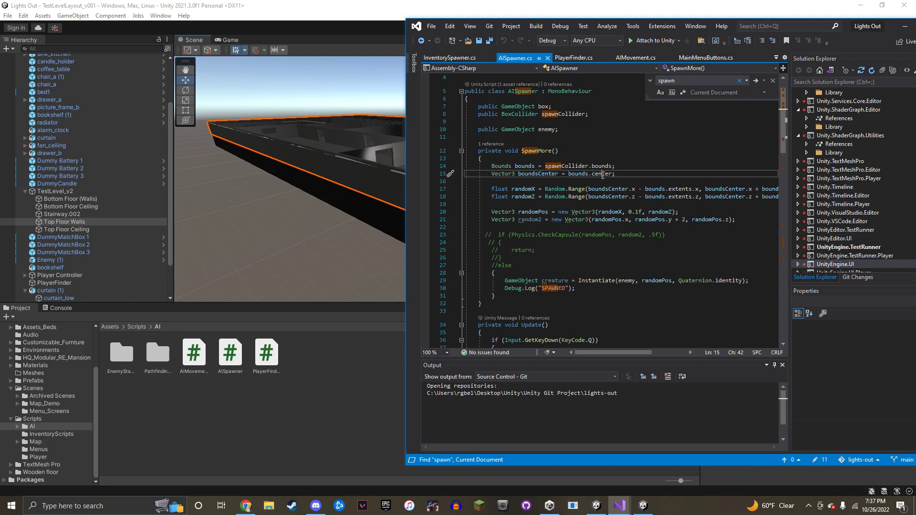
drag(492, 189, 758, 195)
click(719, 192)
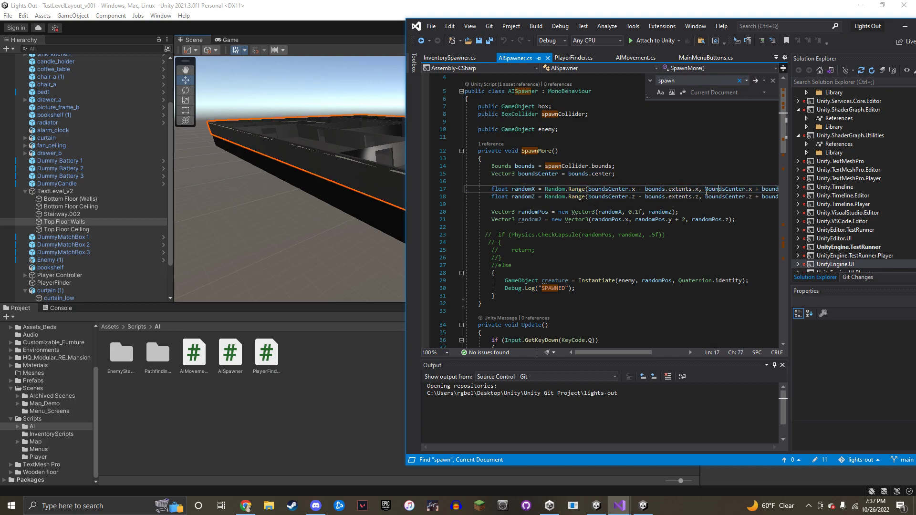
click(356, 342)
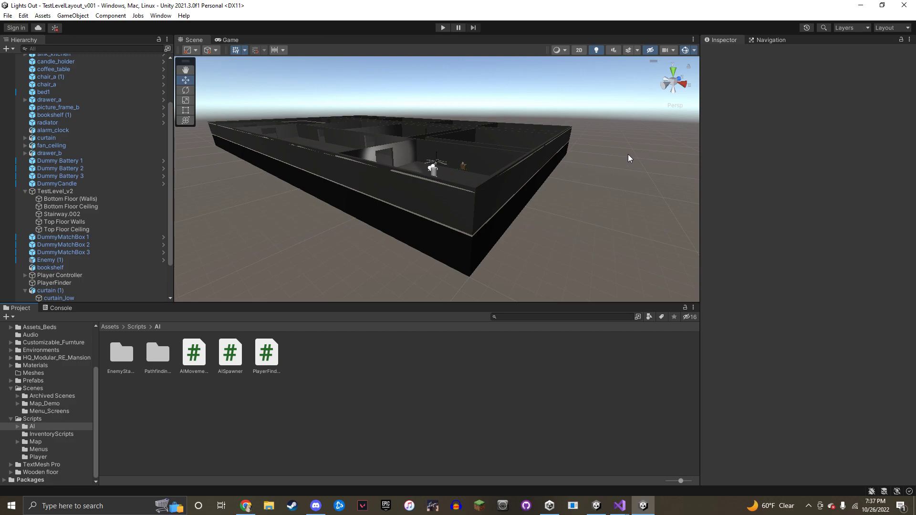
Rotate the level view once more, then bring the Discord call window forward
right_drag(593, 148, 584, 132)
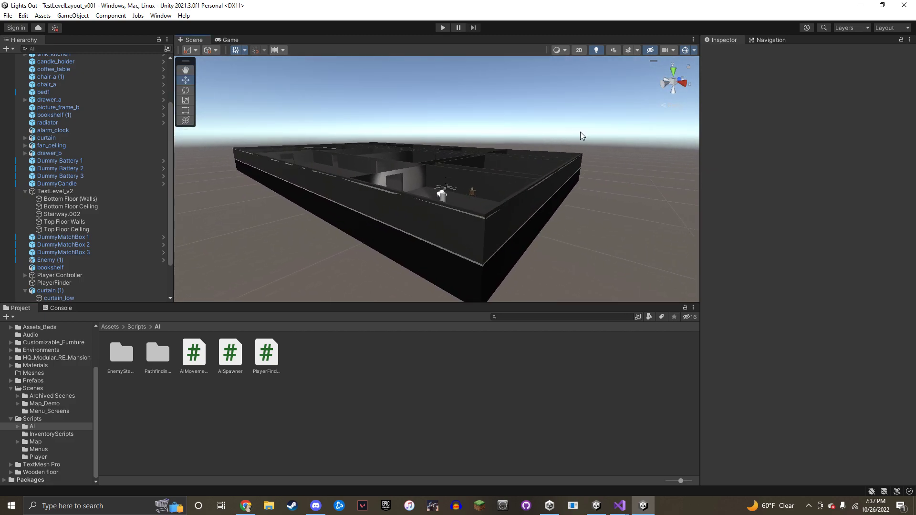
click(316, 506)
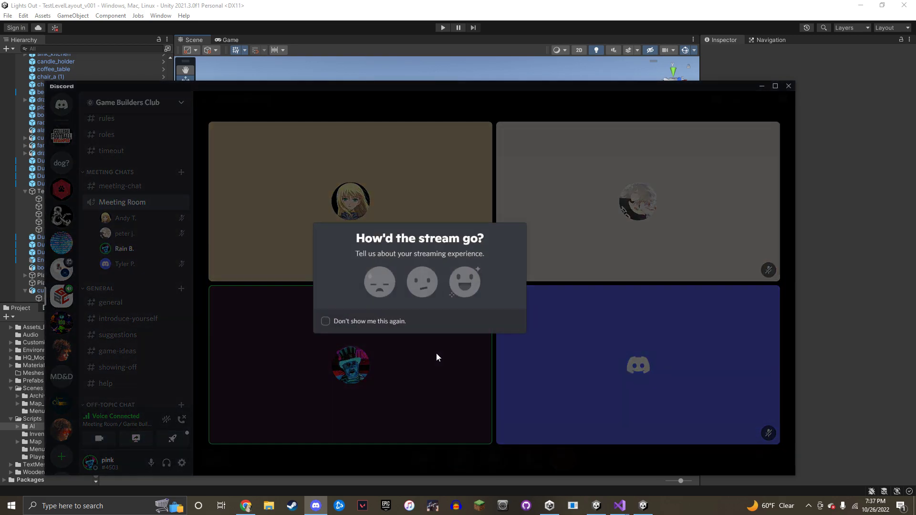
Close the 'How'd the stream go?' prompt and open Game Builders Club's #meeting-chat channel
click(581, 311)
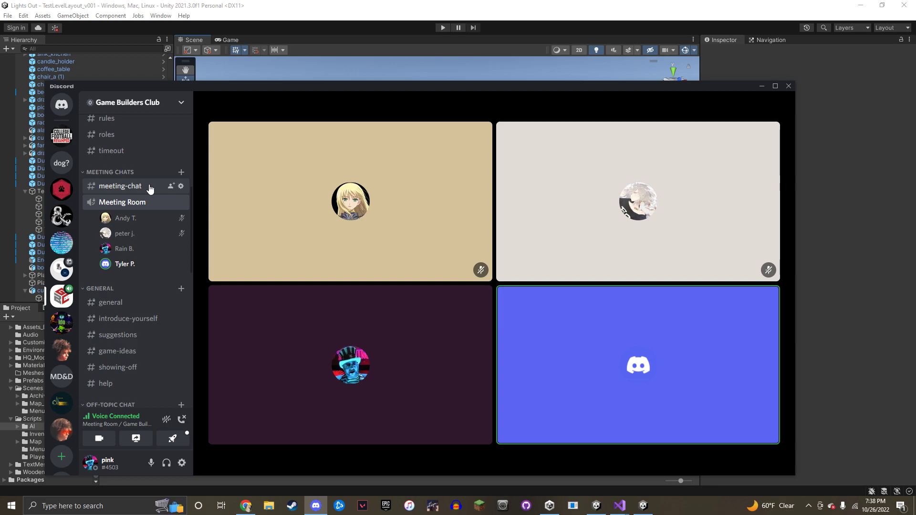
scroll(132, 178, up, 5)
scroll(141, 234, down, 8)
click(142, 148)
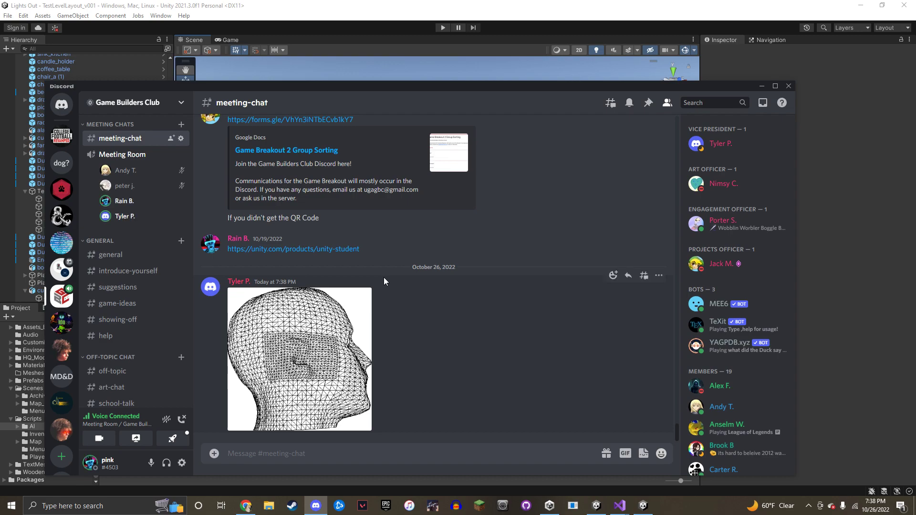
click(318, 357)
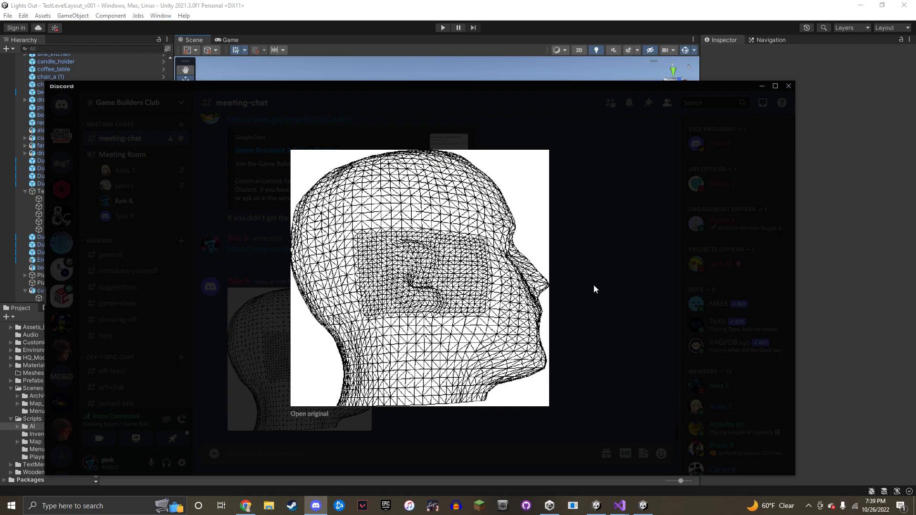
click(593, 285)
scroll(190, 273, up, 2)
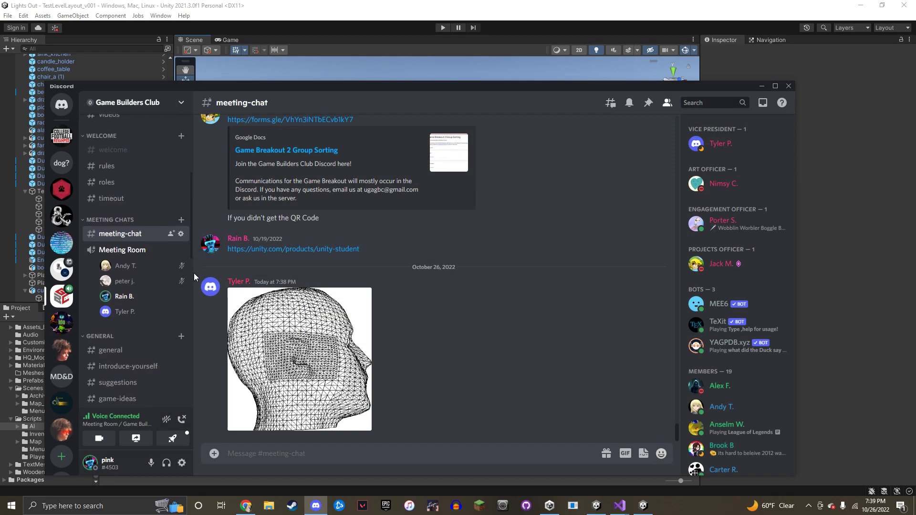